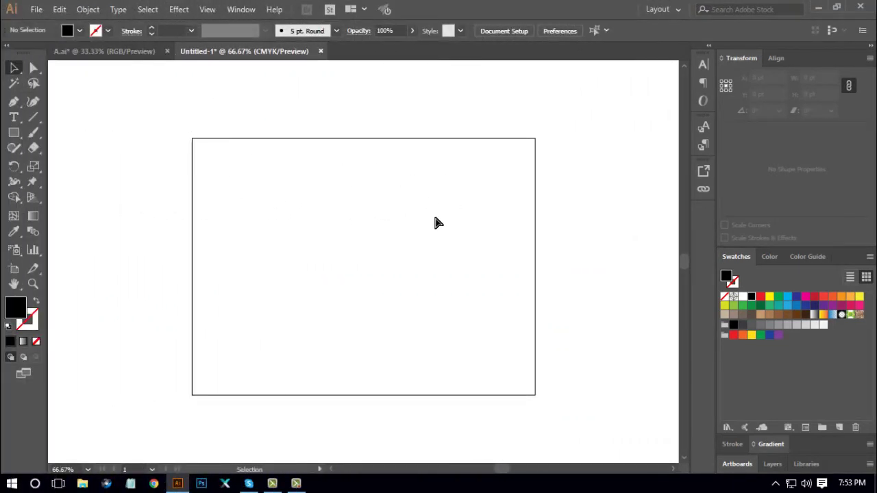
- Zoom the blank artboard to 100% actual size with Ctrl+1
{"action": "key", "text": "ctrl+1"}
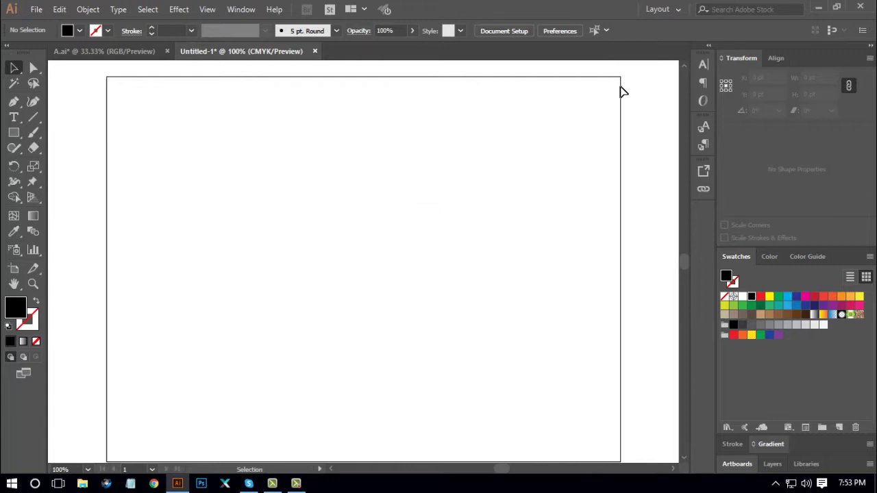
- Group the Color mixer with the Transform panel and expand it to show CMYK sliders
{"action": "left_click", "coordinate": [677, 10]}
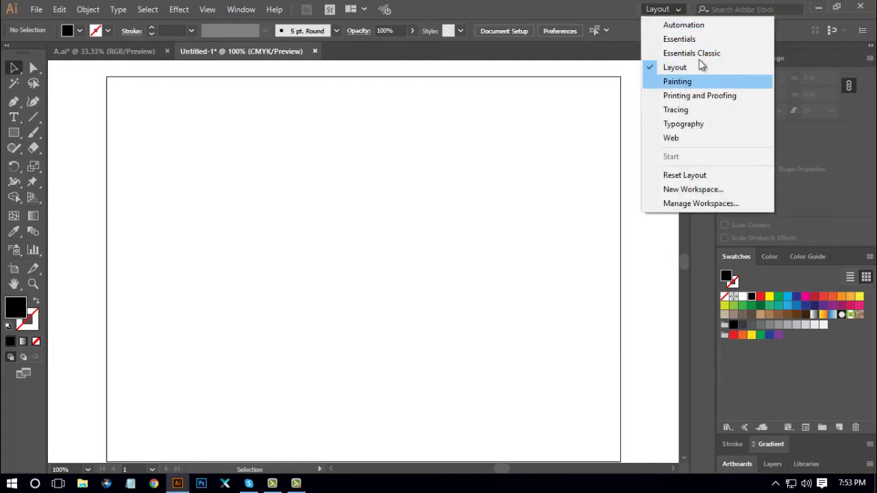
{"action": "left_click", "coordinate": [538, 165]}
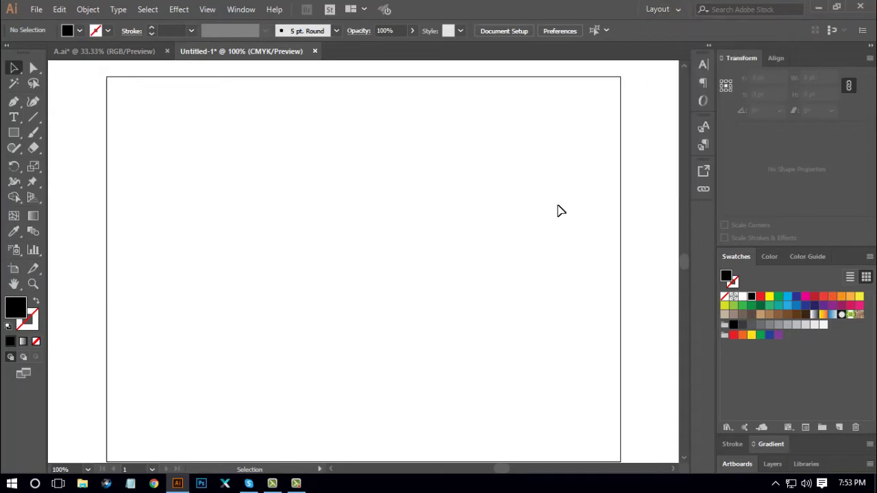
{"action": "left_click", "coordinate": [769, 256]}
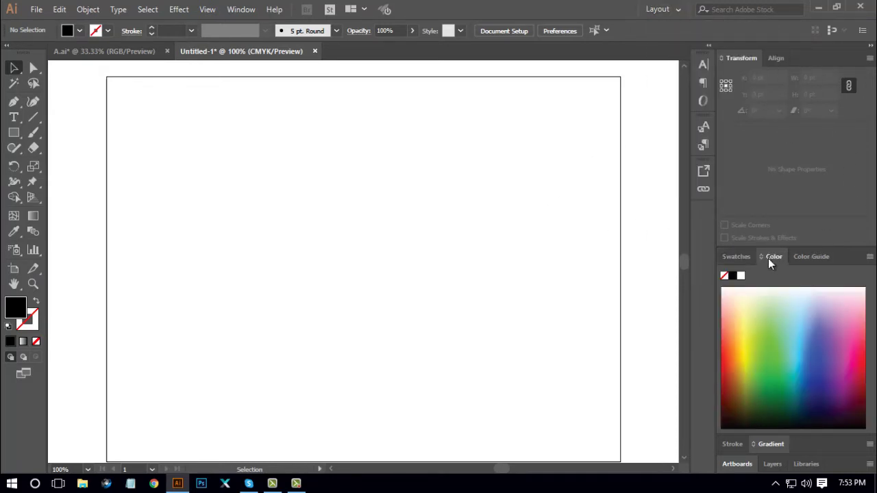
{"action": "left_click_drag", "start_coordinate": [764, 255], "coordinate": [805, 57]}
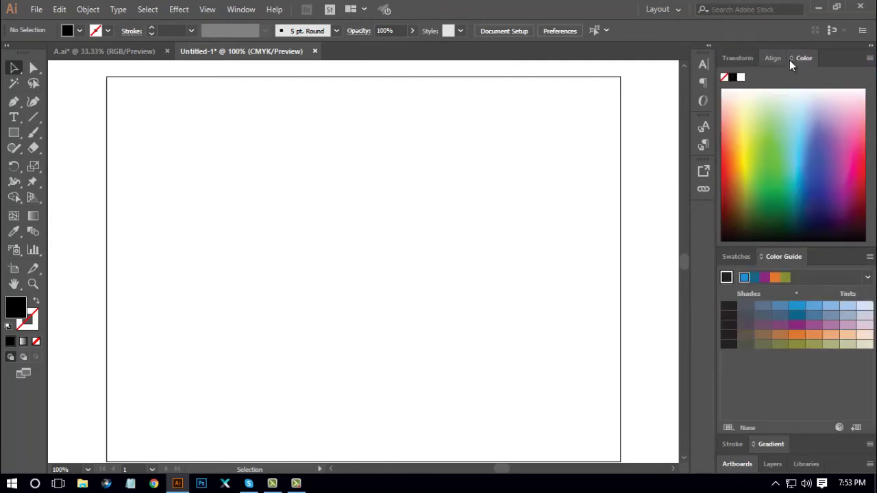
{"action": "left_click", "coordinate": [790, 60]}
{"action": "left_click", "coordinate": [790, 61]}
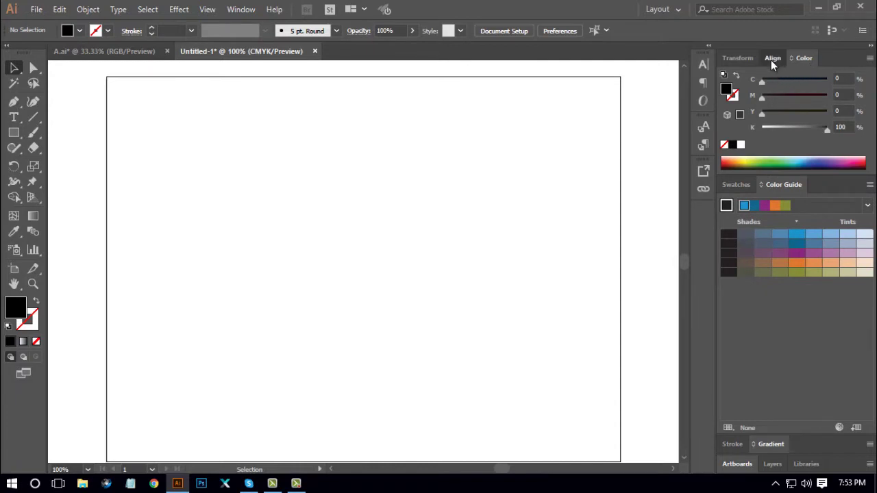
- Collapse the Align panel to its own dock icon and bring the Swatches panel forward
{"action": "left_click_drag", "start_coordinate": [772, 59], "coordinate": [704, 218]}
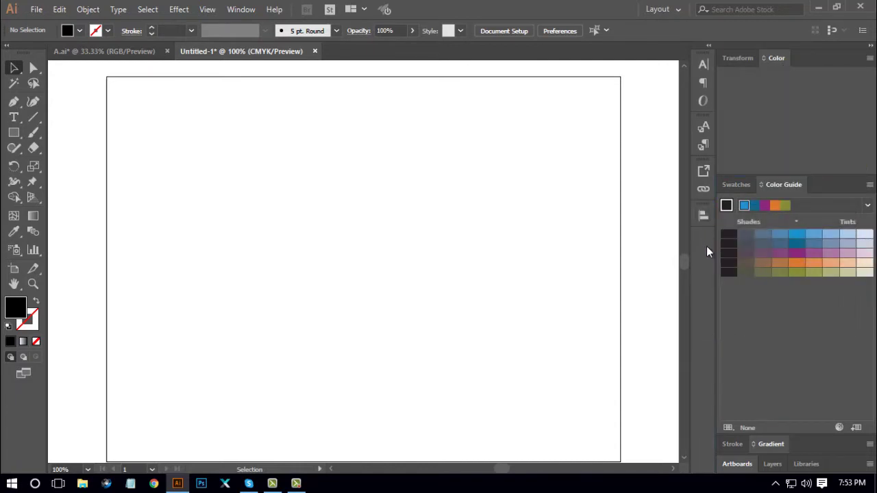
{"action": "left_click", "coordinate": [739, 185]}
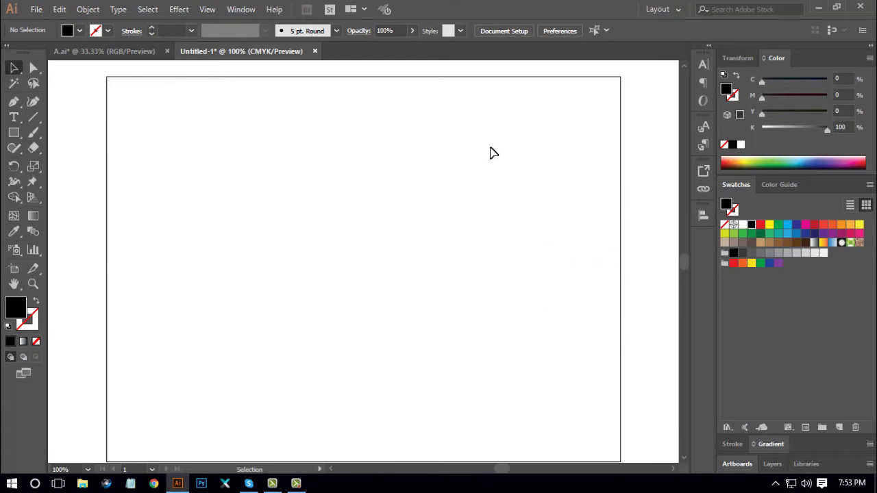
{"action": "left_click", "coordinate": [248, 11]}
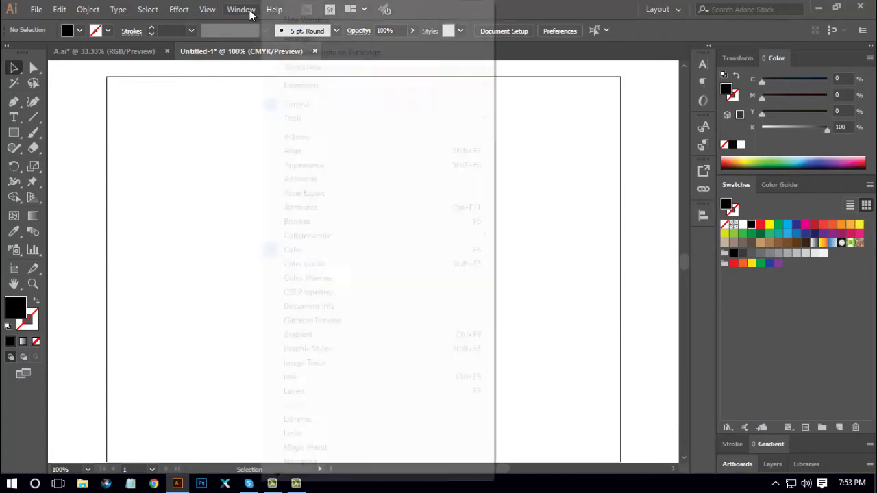
{"action": "left_click", "coordinate": [592, 258]}
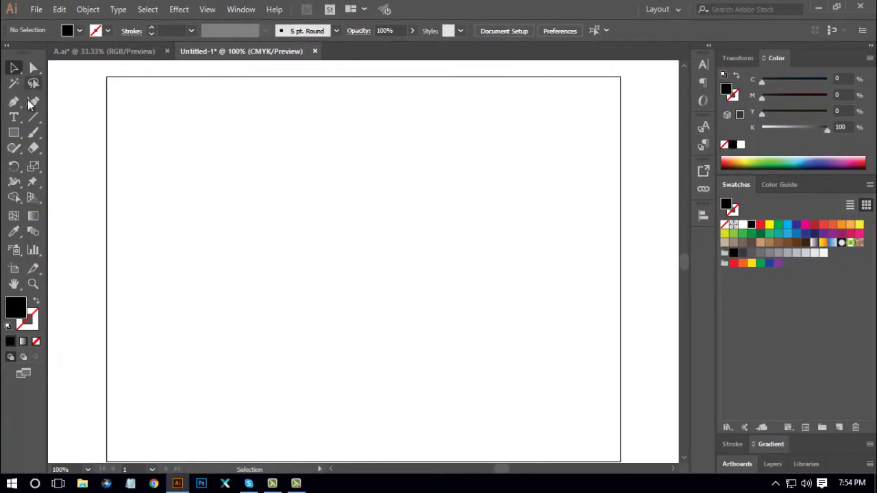
- Place a Lorem ipsum placeholder line on the artboard and set its size to 48 pt
{"action": "left_click", "coordinate": [13, 117]}
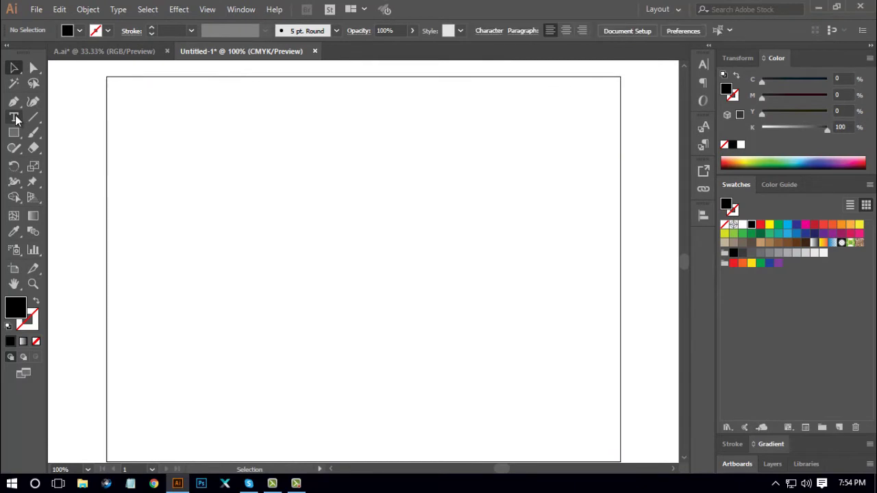
{"action": "left_click", "coordinate": [314, 201]}
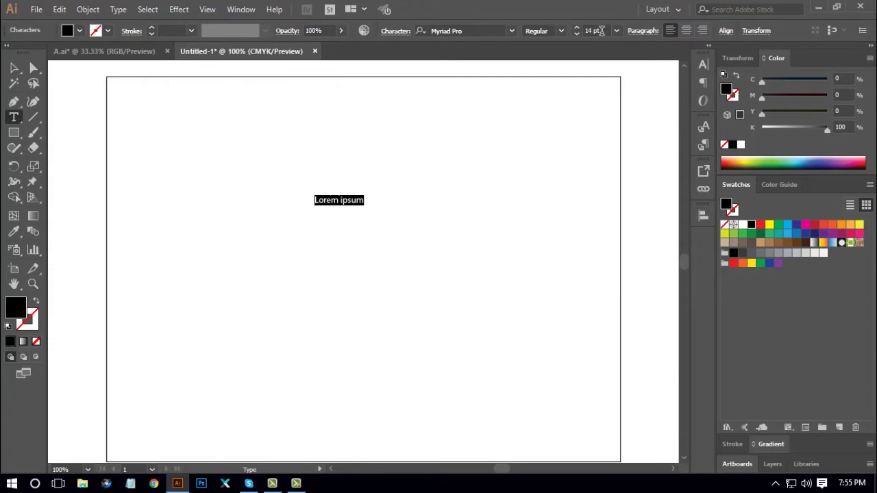
{"action": "scroll", "coordinate": [600, 31], "scroll_direction": "up", "scroll_amount": 12}
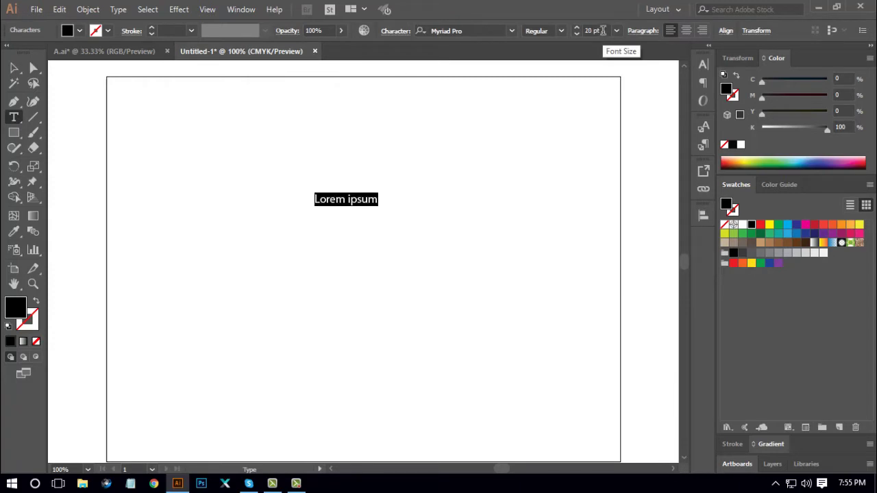
{"action": "right_click", "coordinate": [368, 204]}
{"action": "mouse_move", "coordinate": [414, 270]}
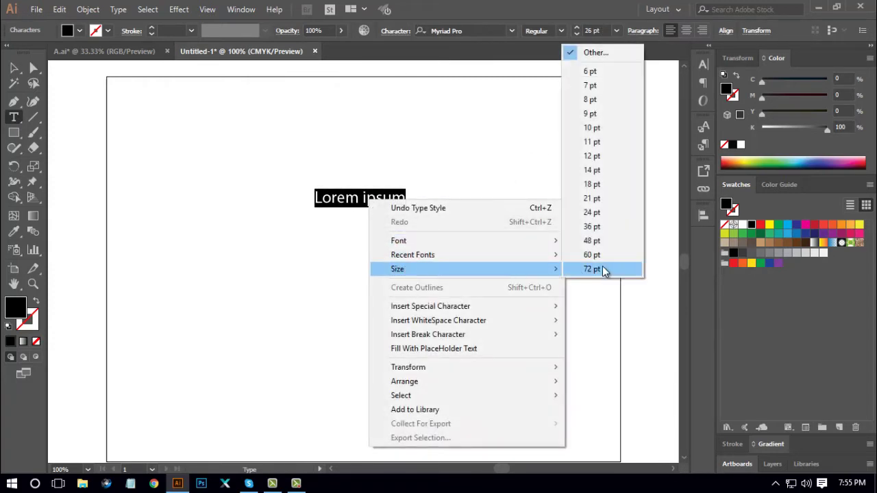
{"action": "left_click", "coordinate": [592, 240]}
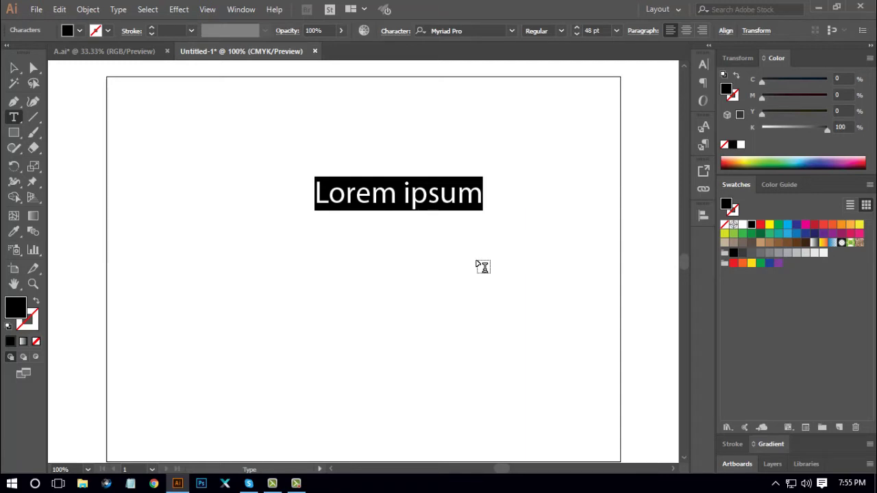
- Retype the placeholder as 'word mark', enlarge it to 62.82 pt, and nudge it up-left
{"action": "type", "text": "wo"}
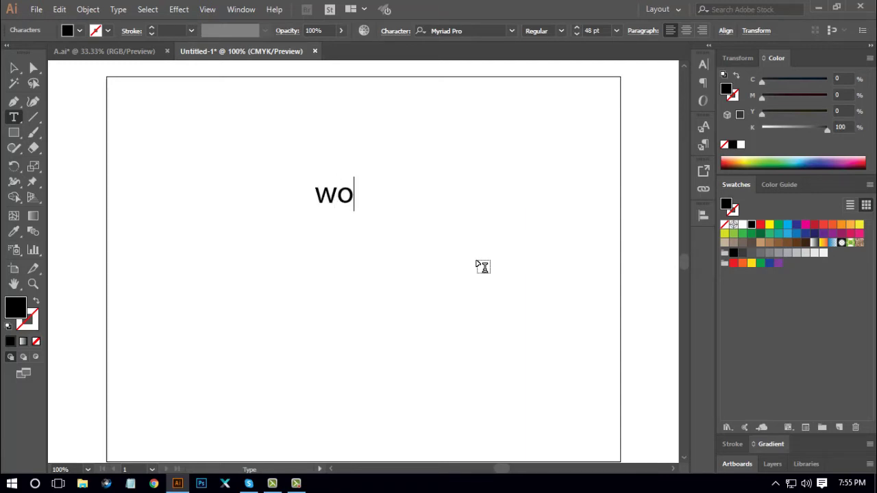
{"action": "type", "text": "rd m"}
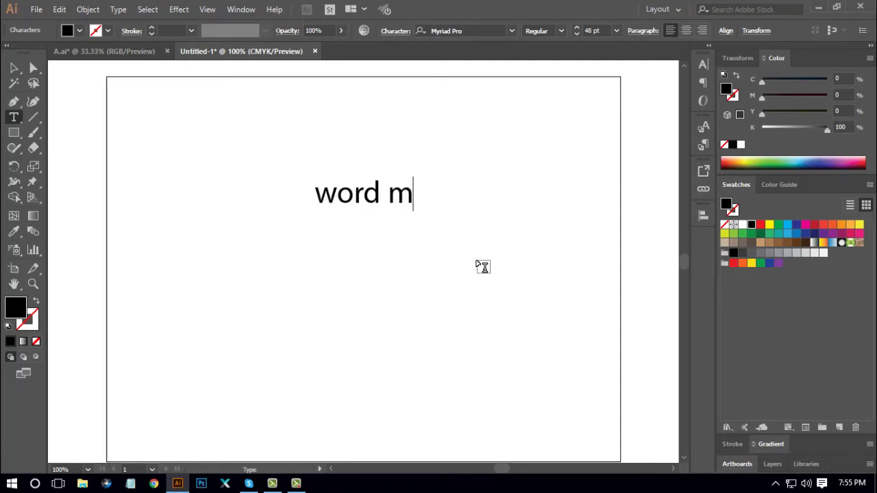
{"action": "type", "text": "ark"}
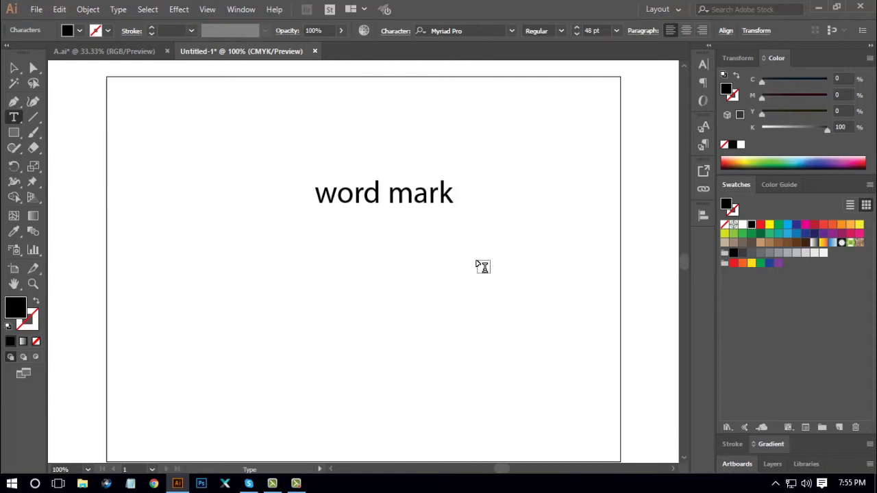
{"action": "left_click", "coordinate": [14, 69]}
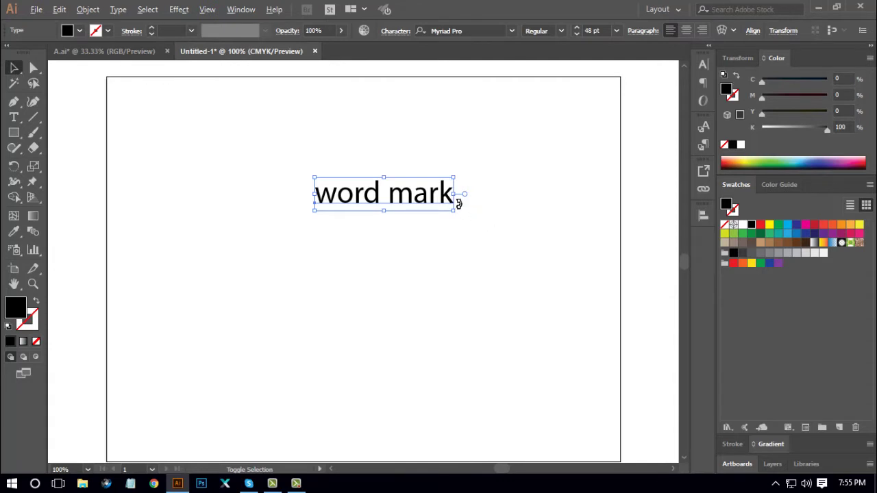
{"action": "left_click_drag", "start_coordinate": [462, 197], "coordinate": [441, 227]}
{"action": "left_click", "coordinate": [505, 267]}
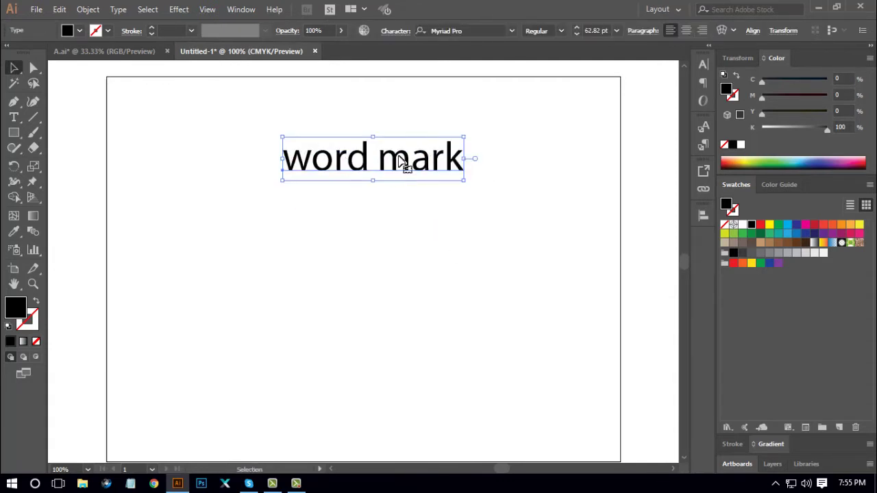
{"action": "key", "text": "Left"}
{"action": "key", "text": "Left"}
{"action": "key", "text": "Left"}
{"action": "key", "text": "Left"}
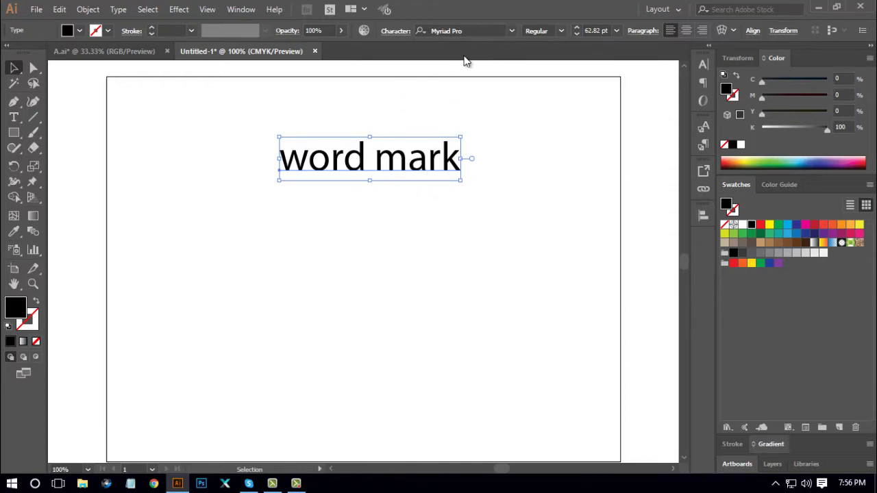
- Change the text font to Good Times, found by typing 'goo'
{"action": "left_click", "coordinate": [472, 31]}
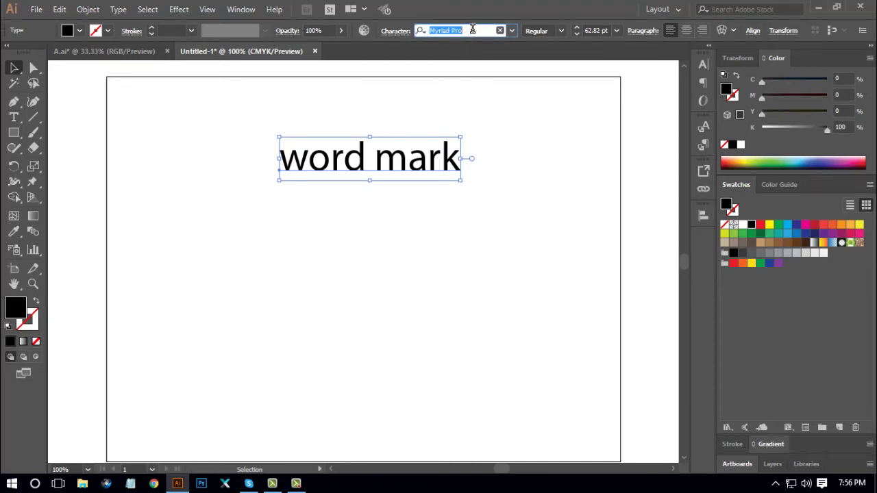
{"action": "type", "text": "go"}
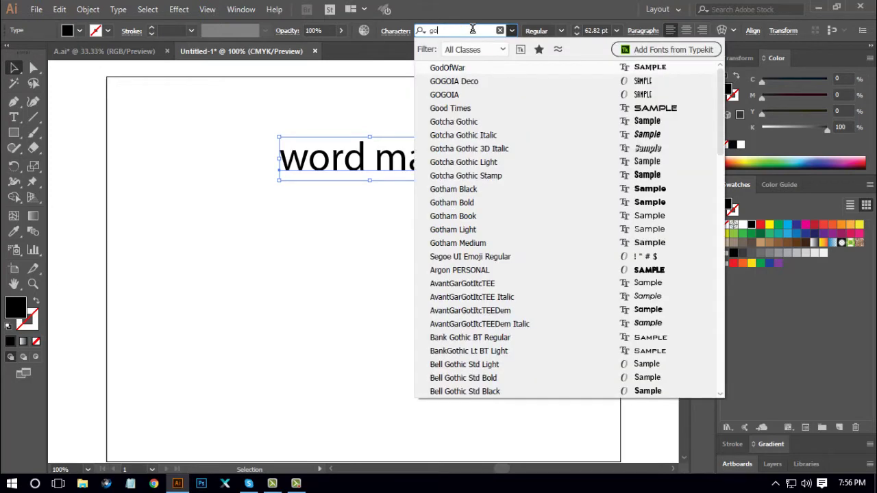
{"action": "type", "text": "o"}
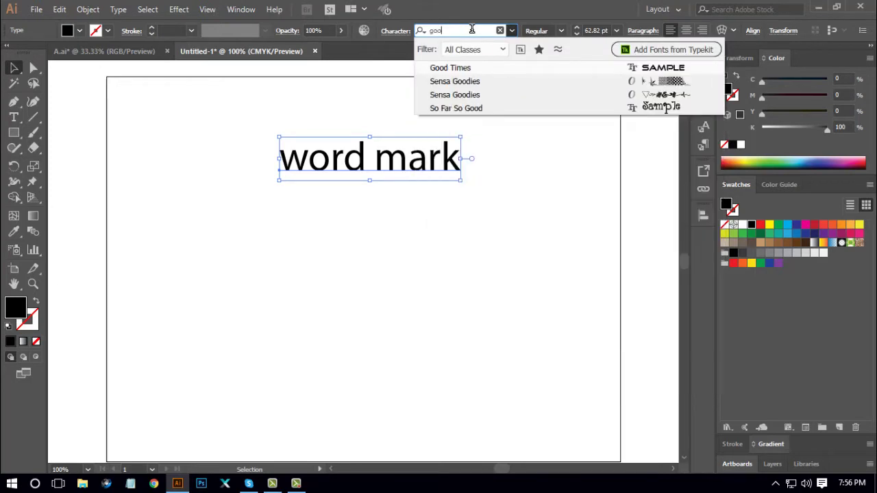
{"action": "left_click", "coordinate": [464, 73]}
- Alt-drag a copy of WORD MARK lower and scale the top one down to 51.34 pt
{"action": "left_click_drag", "start_coordinate": [501, 176], "coordinate": [466, 343]}
{"action": "left_click", "coordinate": [494, 251]}
{"action": "left_click", "coordinate": [503, 229]}
{"action": "left_click_drag", "start_coordinate": [536, 178], "coordinate": [517, 145]}
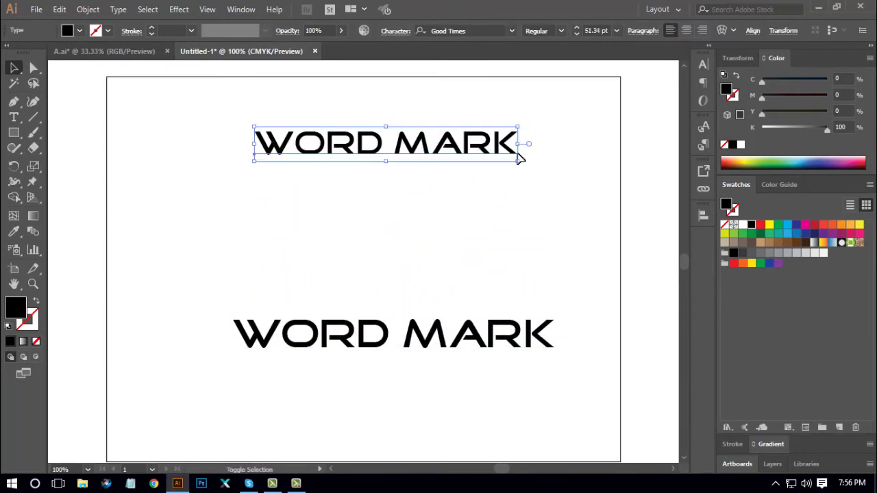
- Convert the top WORD MARK text to outlines
{"action": "right_click", "coordinate": [467, 149]}
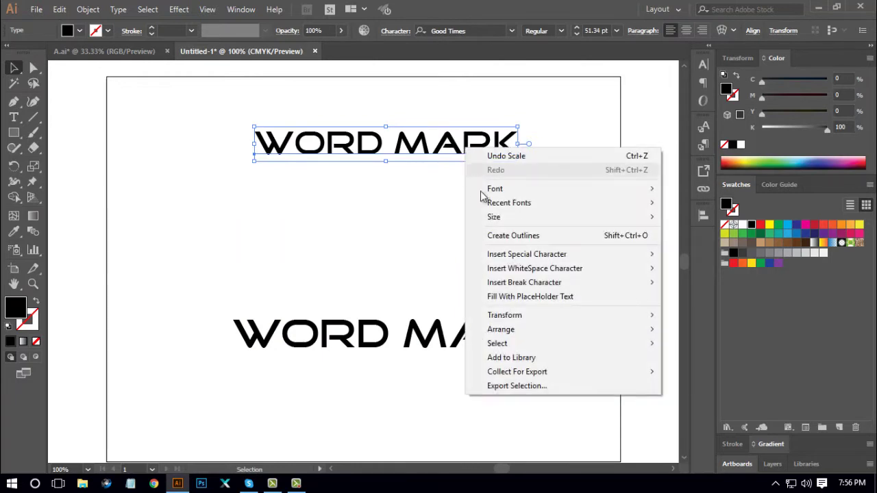
{"action": "left_click", "coordinate": [520, 239]}
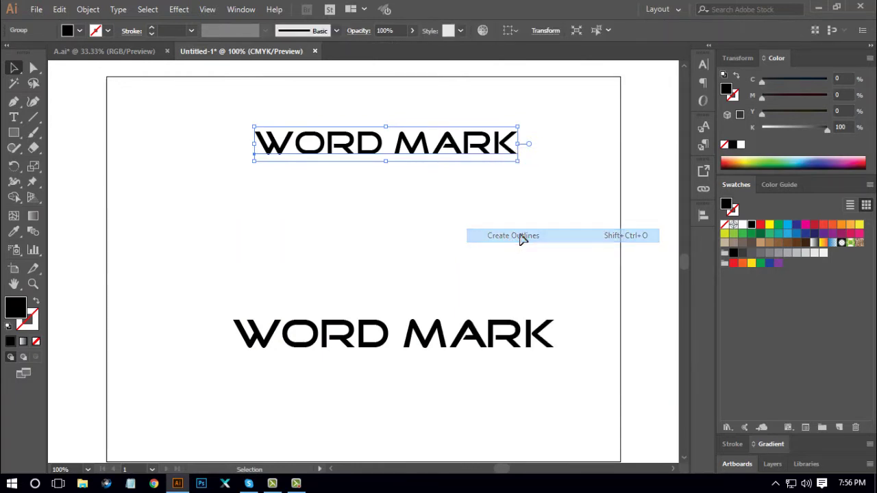
{"action": "left_click", "coordinate": [520, 232]}
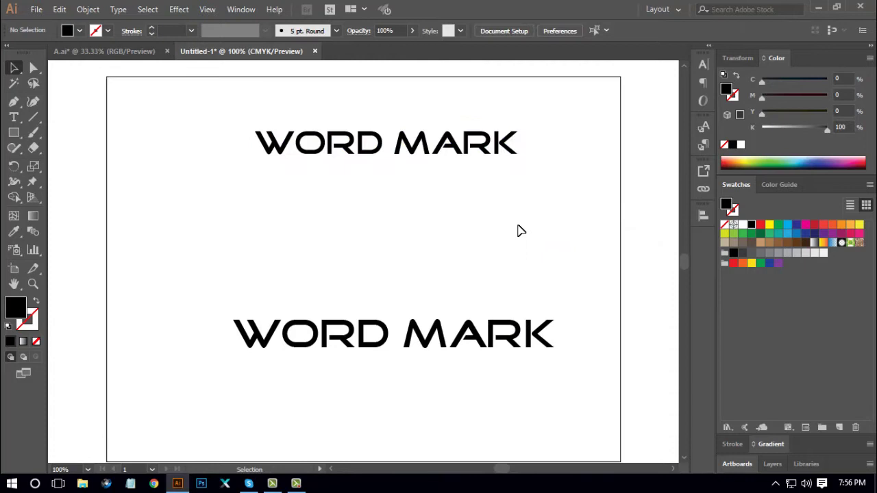
- Fill the outlined top wordmark deep blue, C100 M80 Y0 K20
{"action": "left_click", "coordinate": [458, 145]}
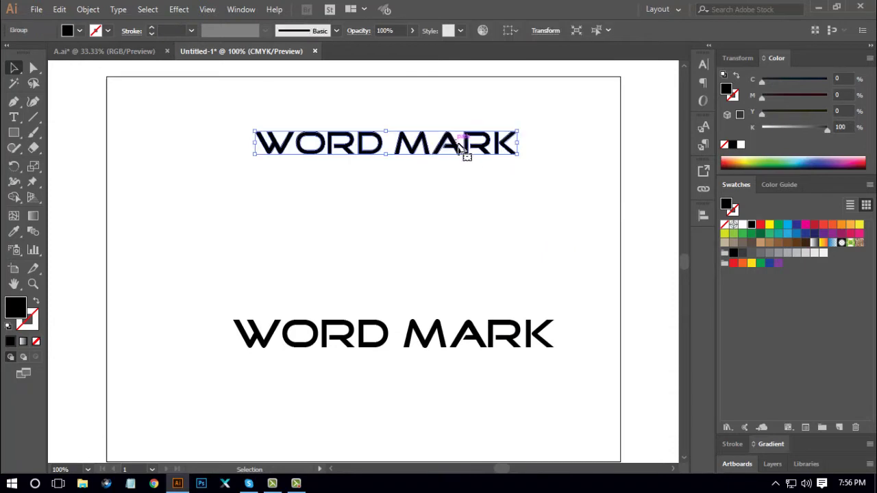
{"action": "left_click", "coordinate": [796, 224]}
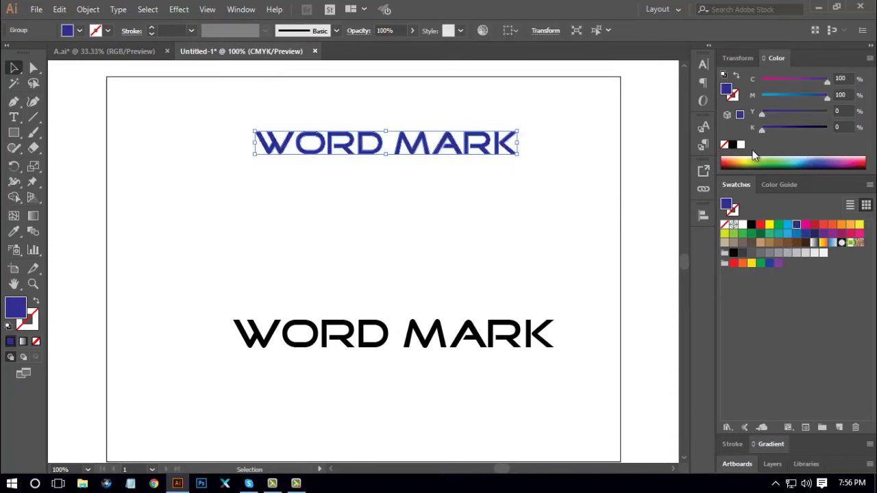
{"action": "left_click_drag", "start_coordinate": [814, 97], "coordinate": [812, 97]}
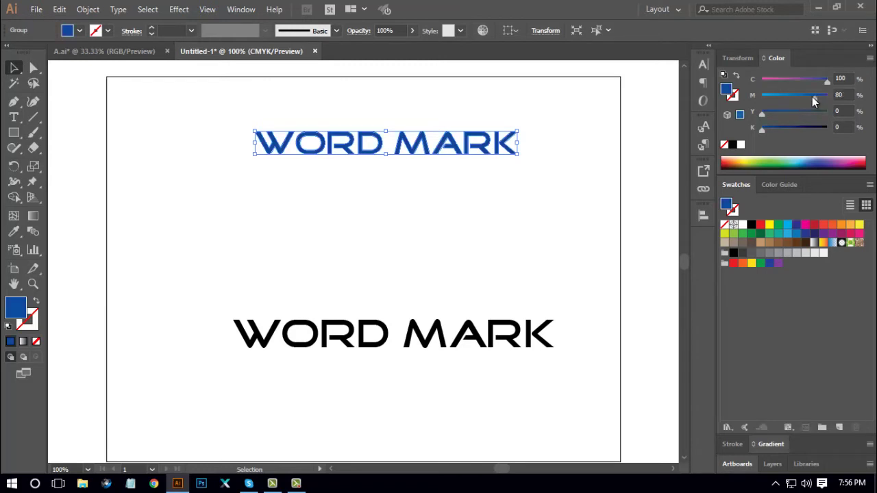
{"action": "left_click", "coordinate": [774, 128]}
{"action": "left_click", "coordinate": [440, 215]}
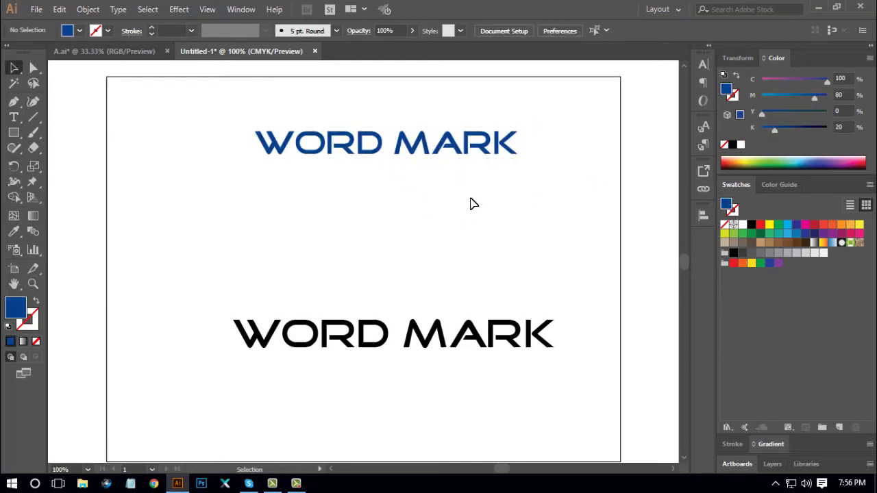
- Recolour only the MARK letters orange (C0 M62 Y100 K0) using Direct Selection
{"action": "left_click", "coordinate": [385, 150]}
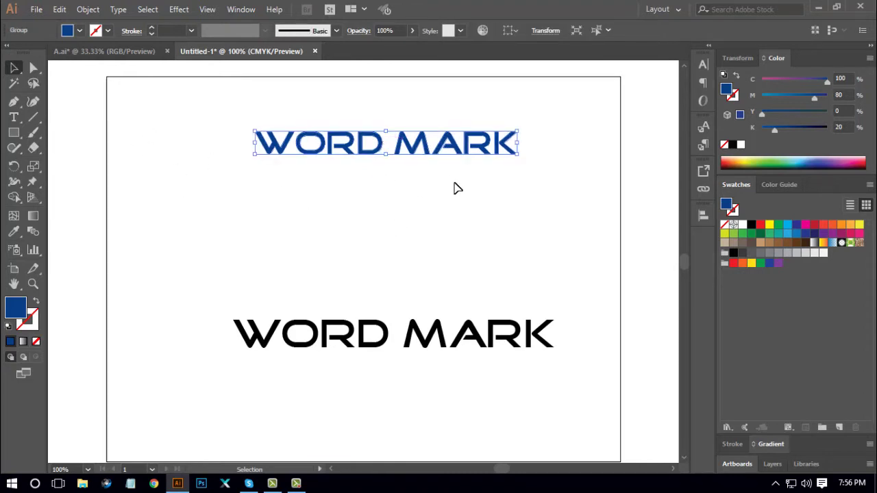
{"action": "left_click", "coordinate": [34, 68]}
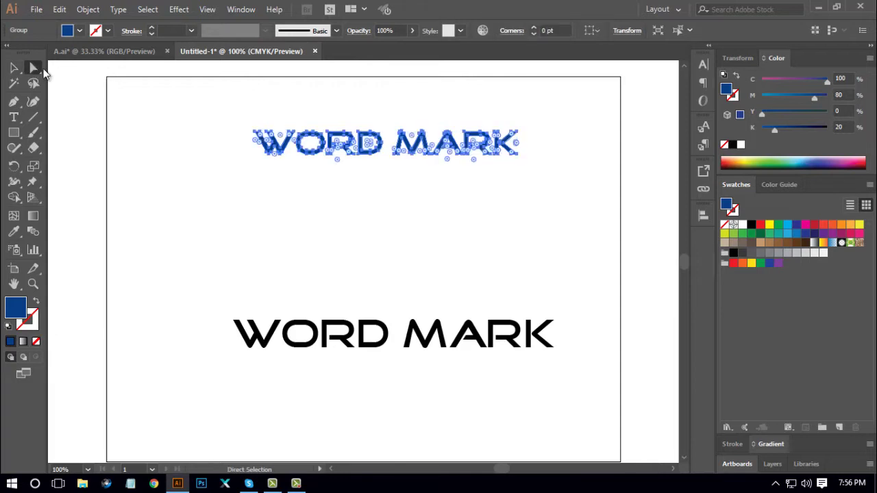
{"action": "left_click", "coordinate": [503, 204]}
{"action": "left_click_drag", "start_coordinate": [566, 115], "coordinate": [411, 189]}
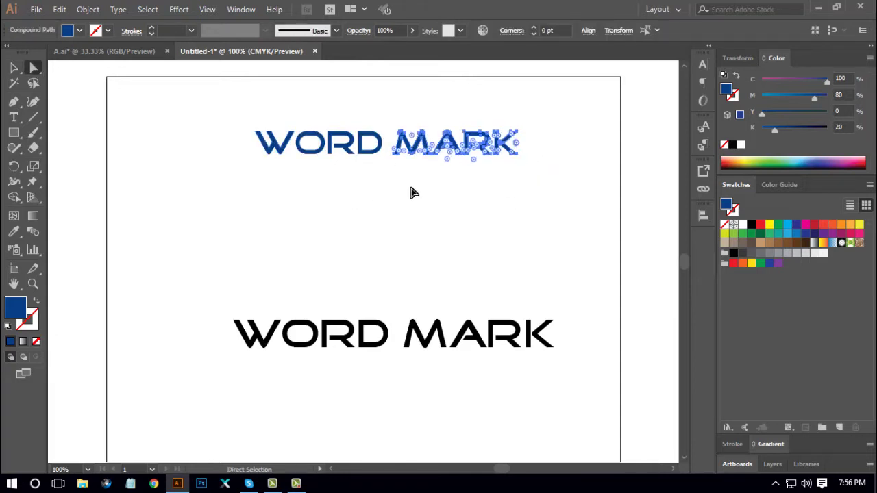
{"action": "left_click", "coordinate": [742, 263]}
{"action": "left_click_drag", "start_coordinate": [800, 100], "coordinate": [803, 100]}
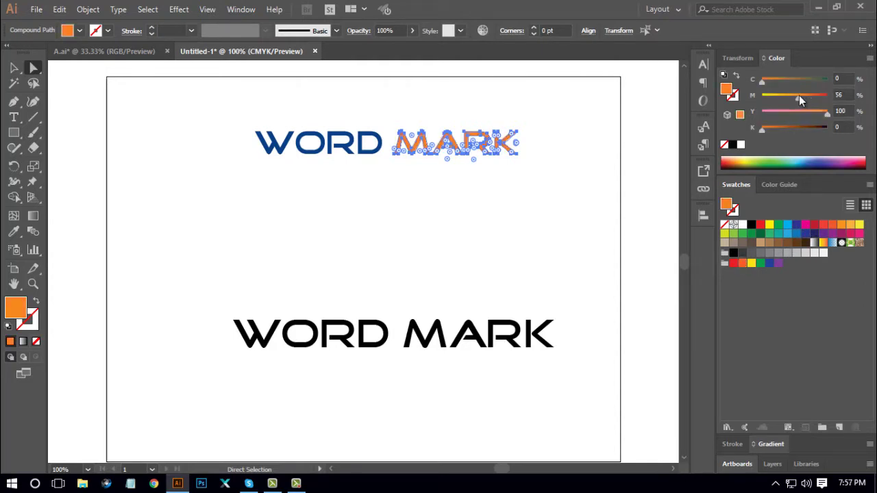
{"action": "left_click", "coordinate": [505, 224]}
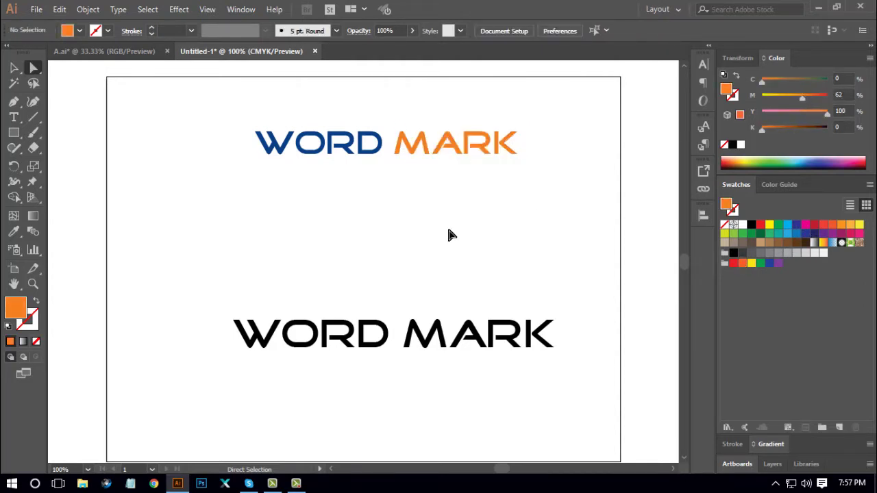
{"action": "left_click", "coordinate": [15, 69]}
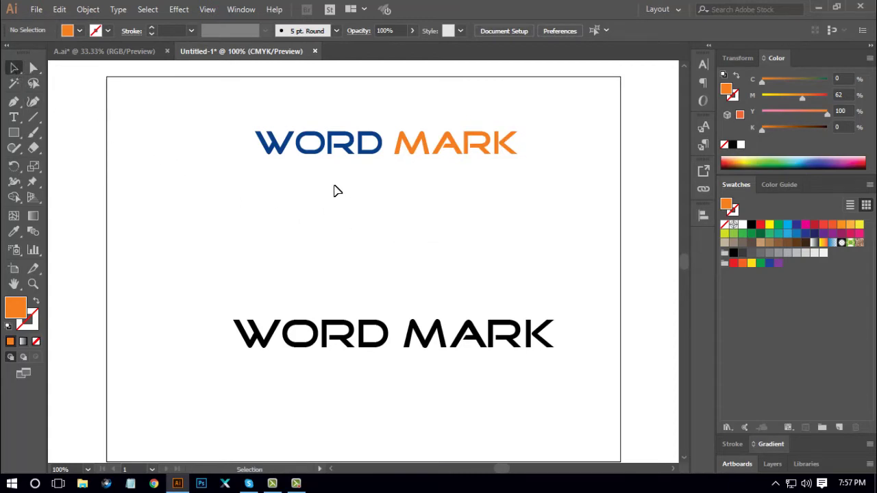
- Shift the blue-orange wordmark up and slightly right on the artboard
{"action": "left_click", "coordinate": [348, 154]}
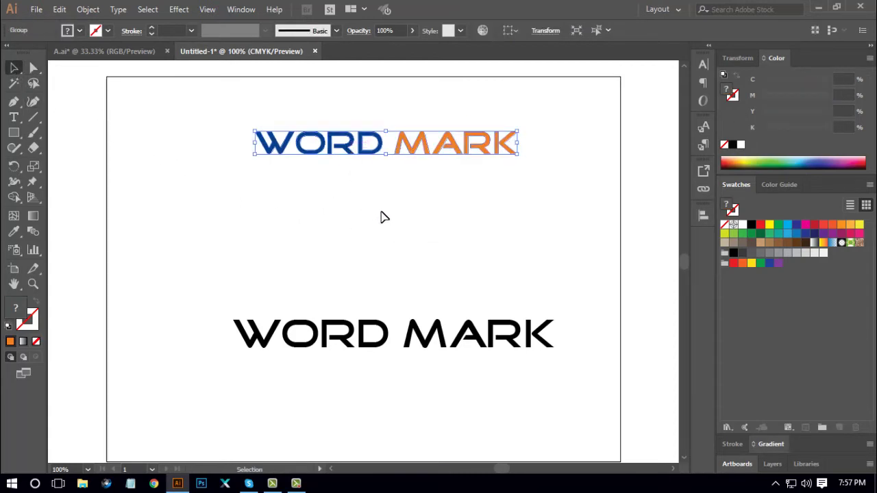
{"action": "left_click_drag", "start_coordinate": [404, 185], "coordinate": [443, 168]}
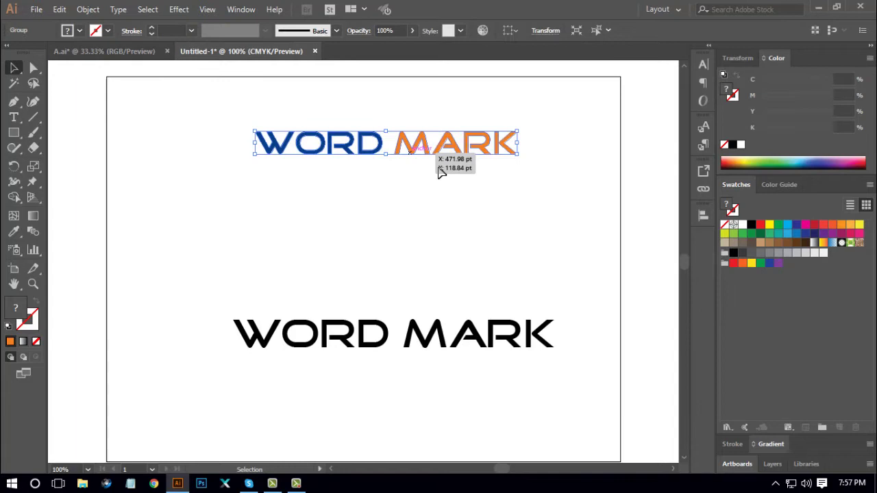
{"action": "left_click", "coordinate": [458, 241]}
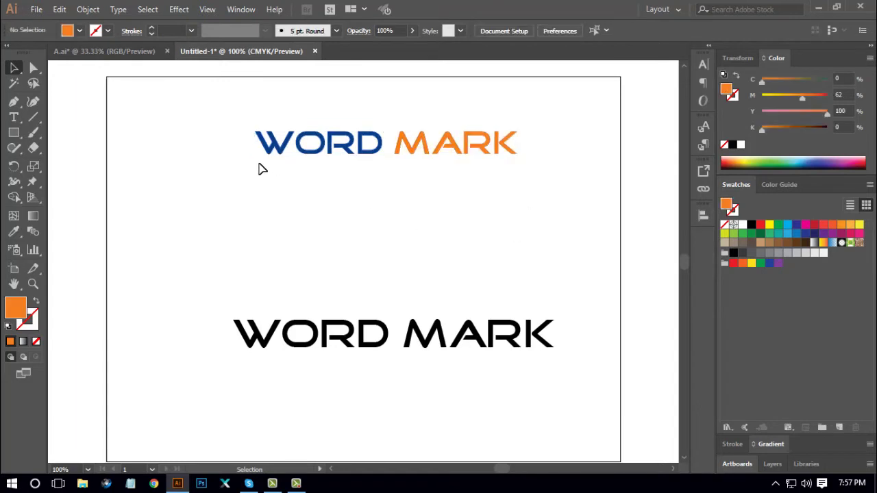
{"action": "left_click", "coordinate": [430, 147]}
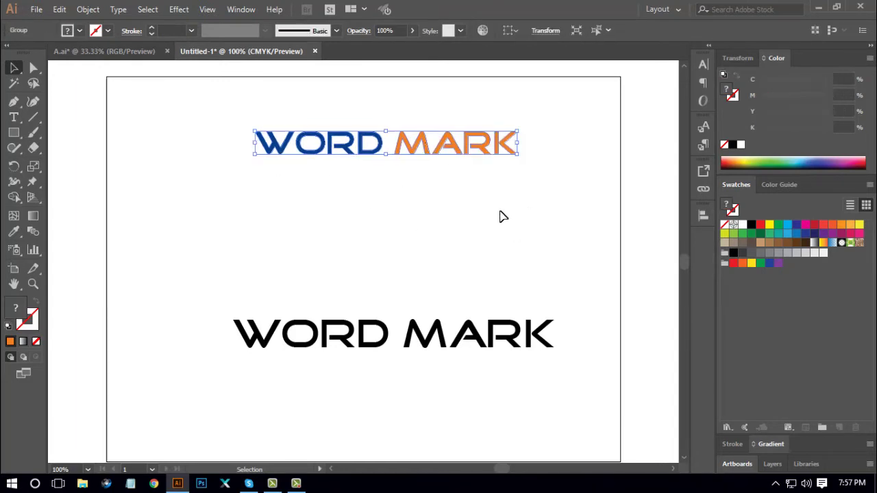
{"action": "left_click", "coordinate": [457, 226]}
{"action": "left_click", "coordinate": [417, 152]}
{"action": "left_click", "coordinate": [452, 230]}
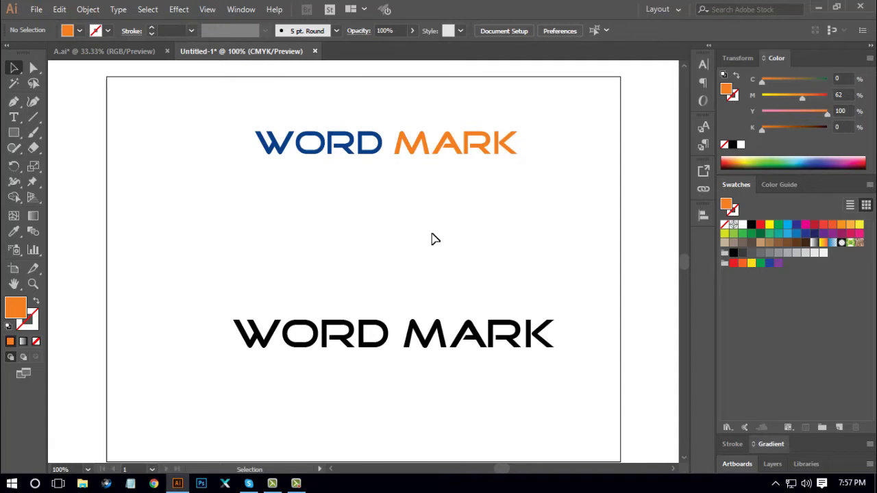
- Raise the coloured wordmark further and add a 48.04 pt black WORD MARK copy mid-artboard
{"action": "left_click_drag", "start_coordinate": [414, 153], "coordinate": [410, 130]}
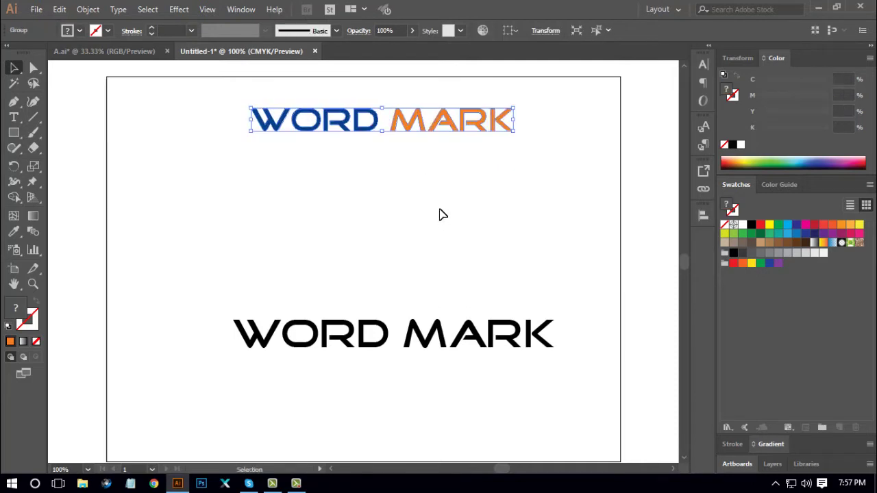
{"action": "left_click", "coordinate": [455, 237]}
{"action": "left_click_drag", "start_coordinate": [439, 334], "coordinate": [477, 214]}
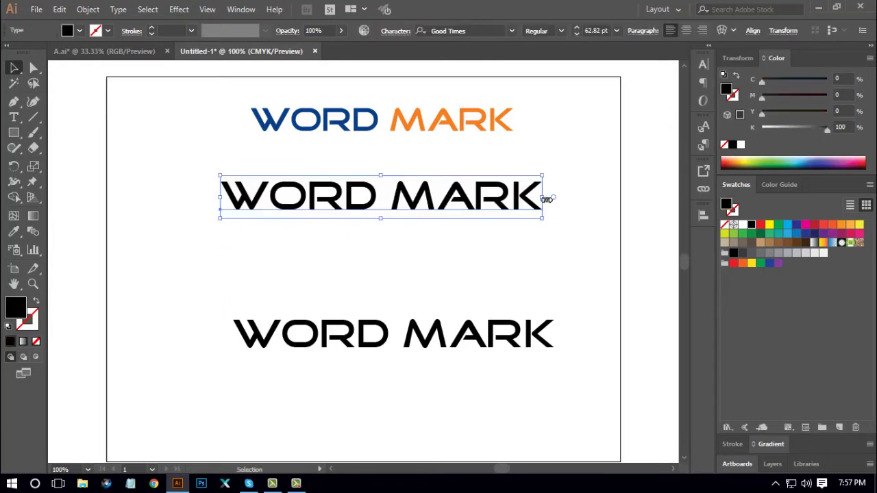
{"action": "left_click_drag", "start_coordinate": [546, 196], "coordinate": [507, 198]}
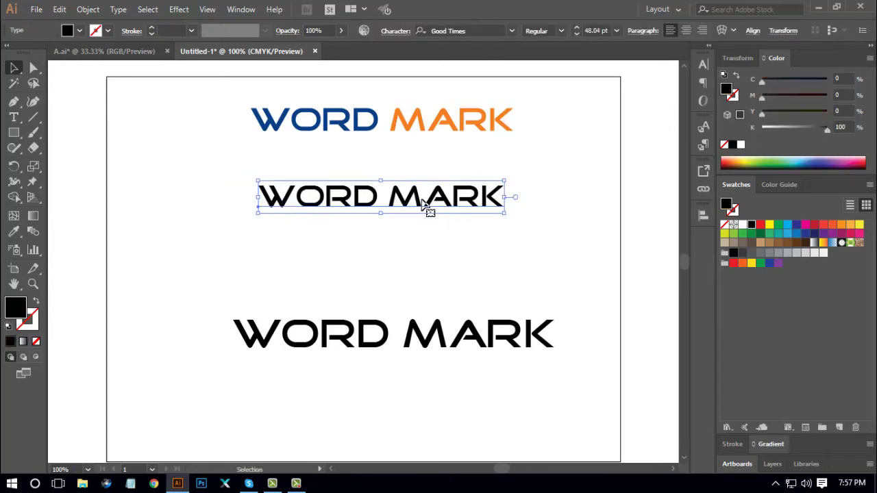
- Set the middle copy's font to Poppins Black, found by typing 'pop'
{"action": "left_click_drag", "start_coordinate": [427, 204], "coordinate": [427, 198]}
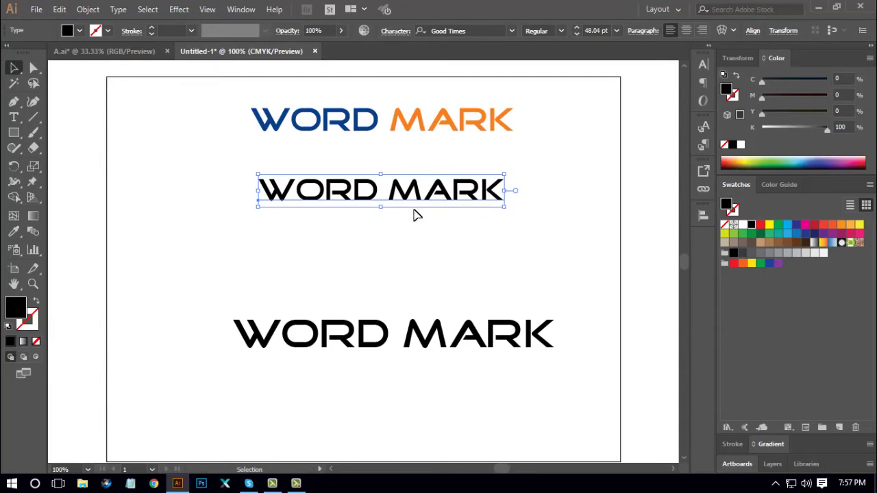
{"action": "left_click", "coordinate": [477, 30]}
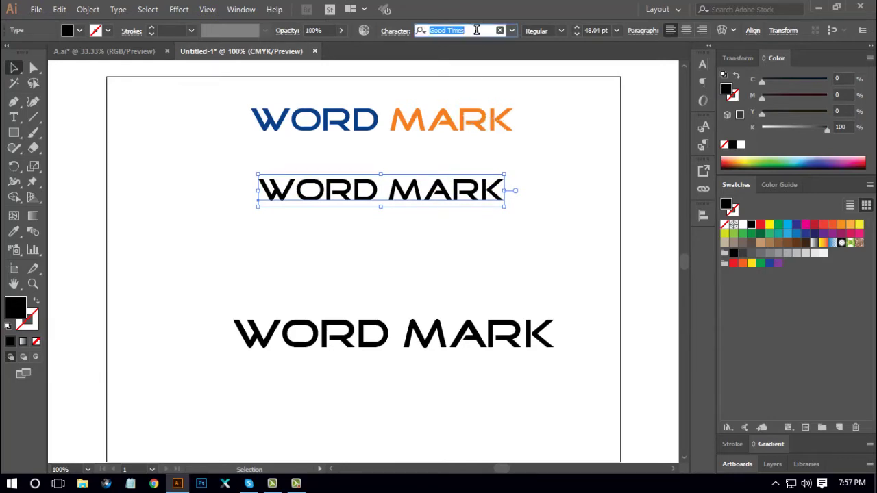
{"action": "type", "text": "pop"}
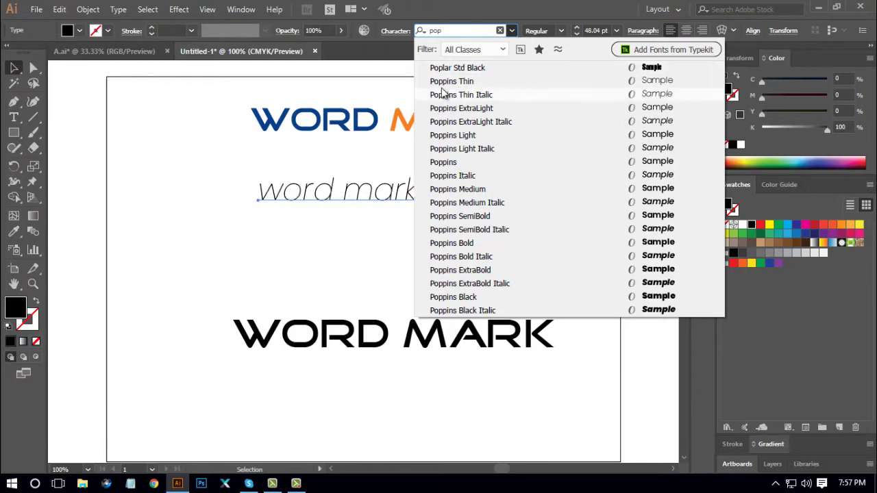
{"action": "left_click", "coordinate": [472, 302]}
- Position the lowercase Poppins word mark between the two Good Times wordmarks and reselect it
{"action": "left_click", "coordinate": [413, 215]}
{"action": "left_click_drag", "start_coordinate": [413, 194], "coordinate": [448, 205]}
{"action": "left_click", "coordinate": [484, 259]}
{"action": "left_click", "coordinate": [446, 127]}
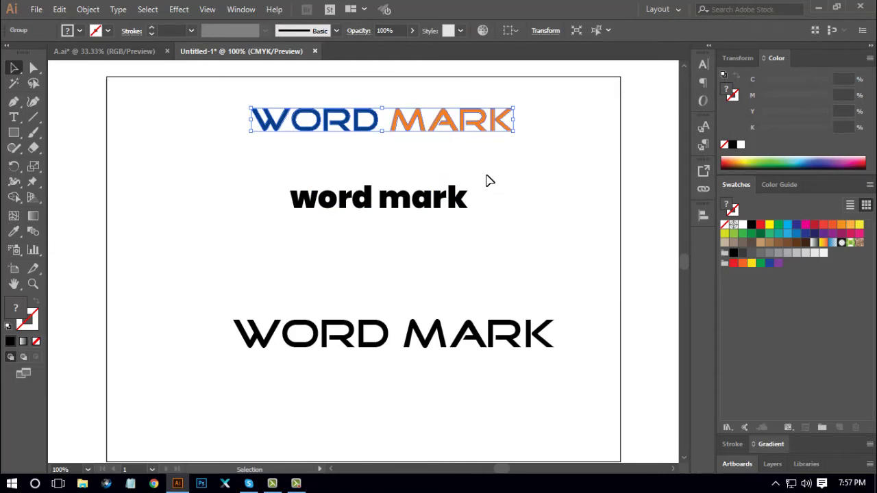
{"action": "left_click", "coordinate": [449, 217]}
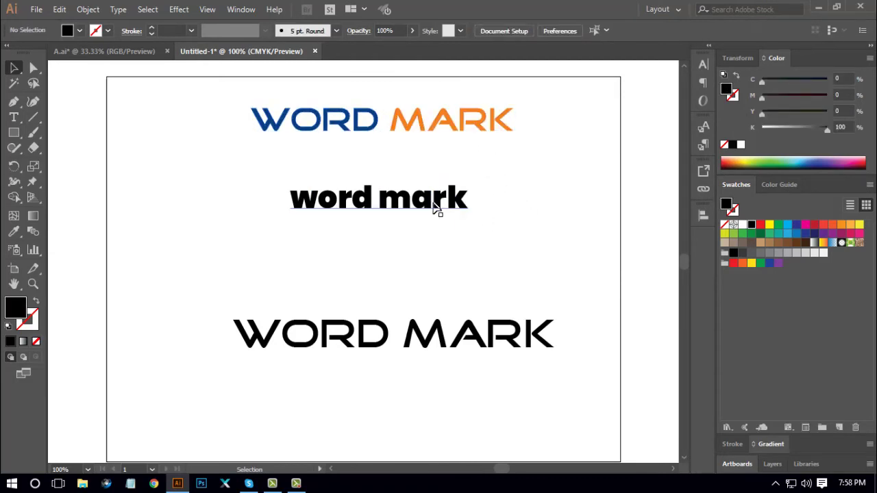
{"action": "mouse_move", "coordinate": [438, 209]}
{"action": "left_mouse_down"}
{"action": "mouse_move", "coordinate": [464, 202]}
{"action": "mouse_move", "coordinate": [452, 204]}
{"action": "left_mouse_up"}
{"action": "left_click", "coordinate": [521, 244]}
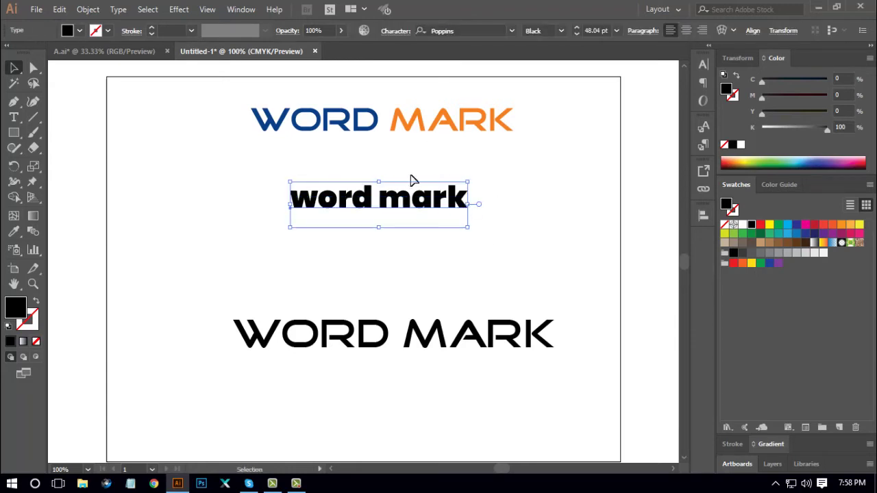
{"action": "left_click", "coordinate": [382, 248]}
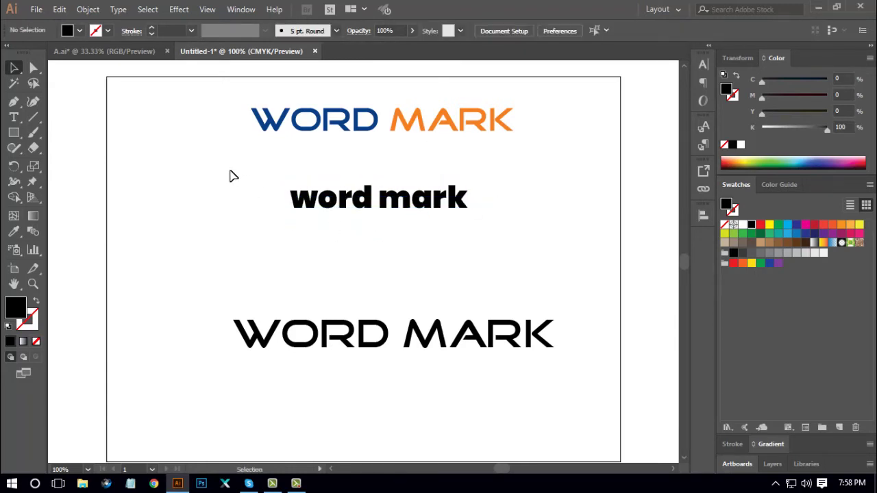
{"action": "left_click_drag", "start_coordinate": [223, 167], "coordinate": [505, 242]}
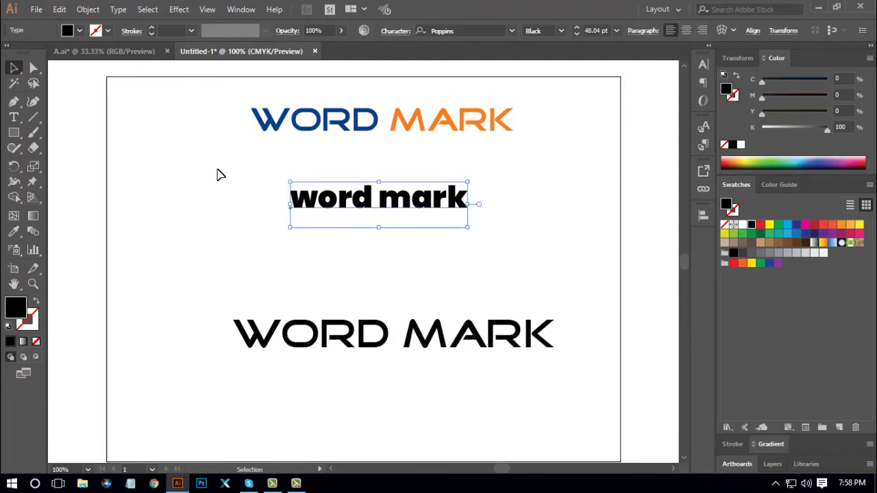
- Change the Poppins copy to UPPERCASE via Type > Change Case
{"action": "left_click", "coordinate": [118, 9]}
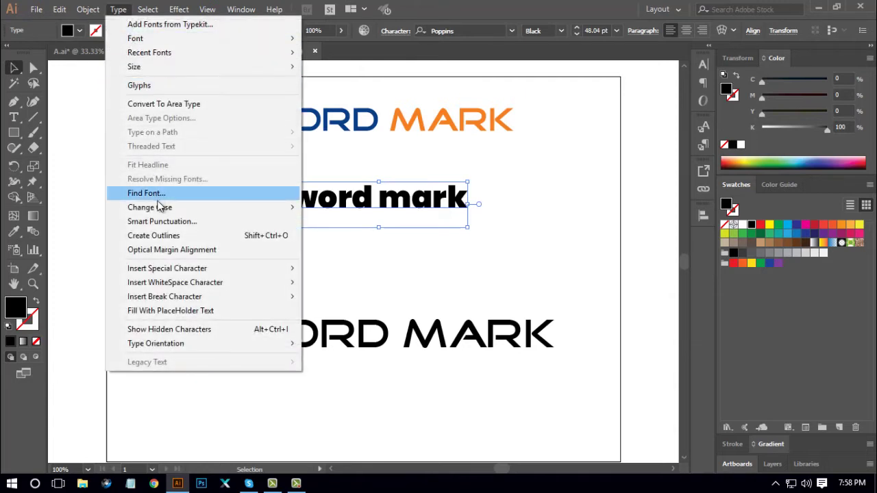
{"action": "mouse_move", "coordinate": [164, 208]}
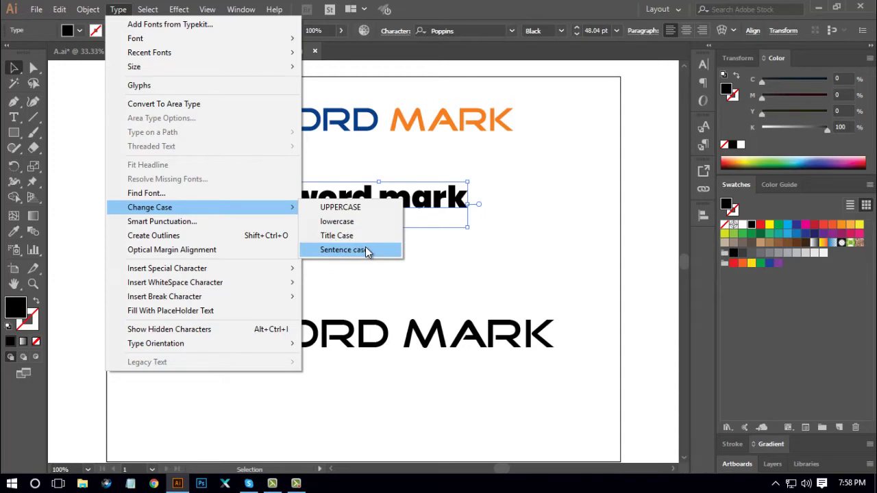
{"action": "left_click", "coordinate": [357, 207]}
- Shift the uppercase text left, Alt-drag a duplicate lower, and move the lower pair further down
{"action": "left_click_drag", "start_coordinate": [422, 203], "coordinate": [417, 298]}
{"action": "left_click", "coordinate": [422, 268]}
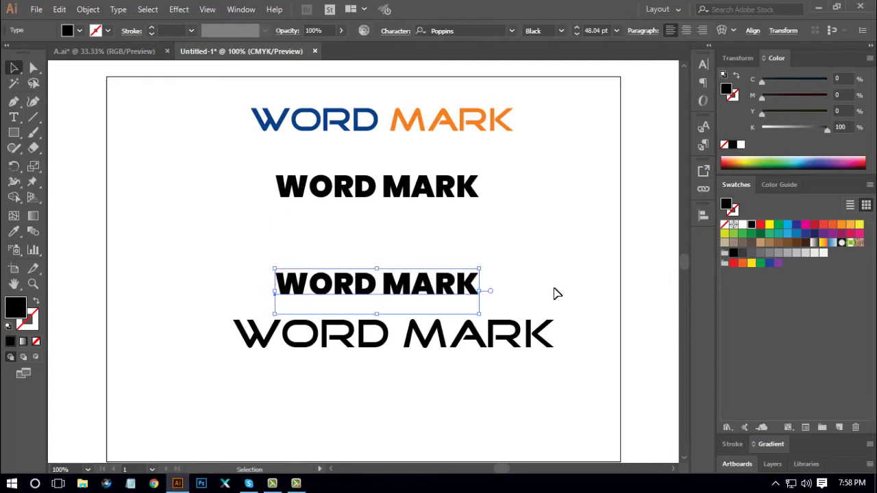
{"action": "left_click_drag", "start_coordinate": [541, 257], "coordinate": [379, 394]}
{"action": "left_click_drag", "start_coordinate": [407, 297], "coordinate": [400, 364]}
- Set the word MARK in the second wordmark to the Thin weight, keeping WORD heavy
{"action": "left_click", "coordinate": [413, 226]}
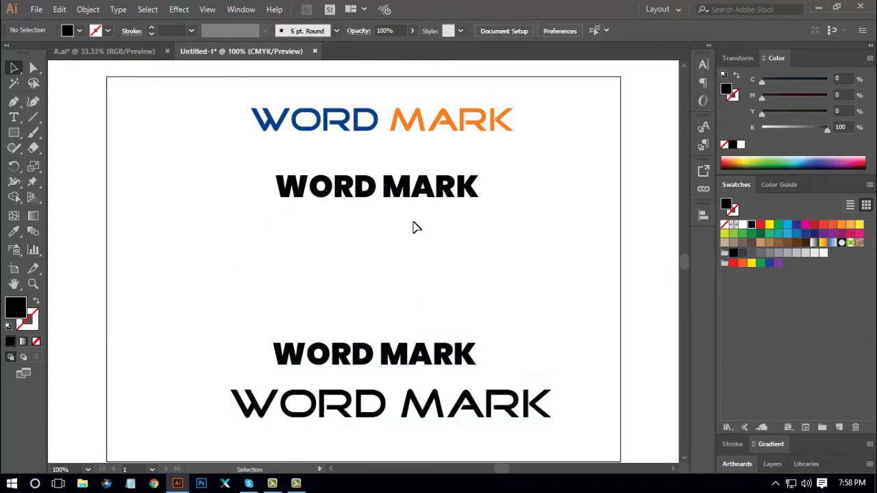
{"action": "left_click", "coordinate": [411, 200]}
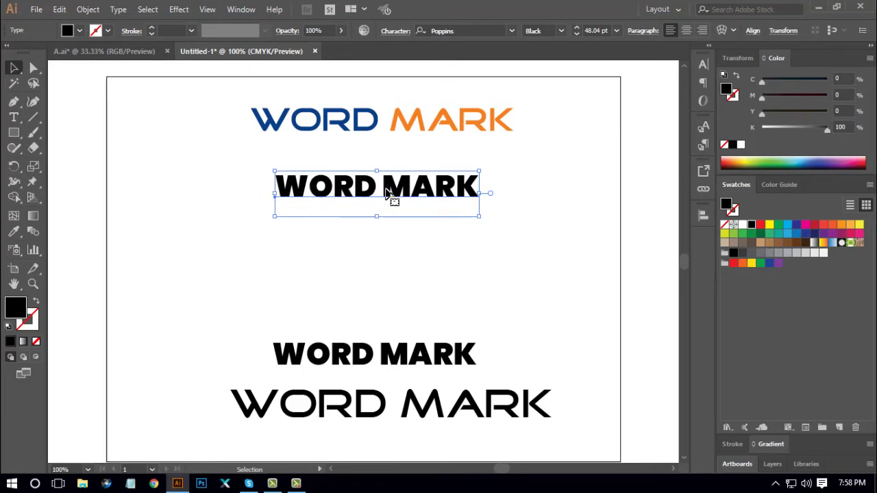
{"action": "left_click", "coordinate": [426, 245]}
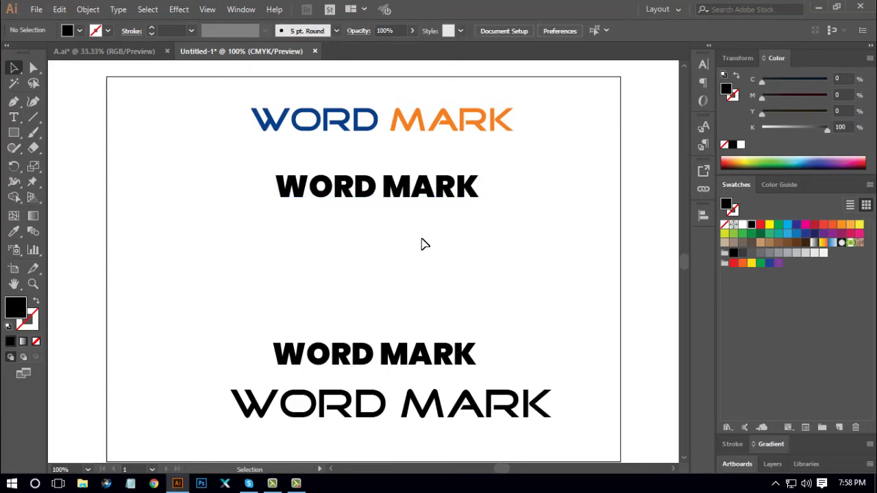
{"action": "left_click", "coordinate": [402, 190]}
{"action": "double_click", "coordinate": [403, 192]}
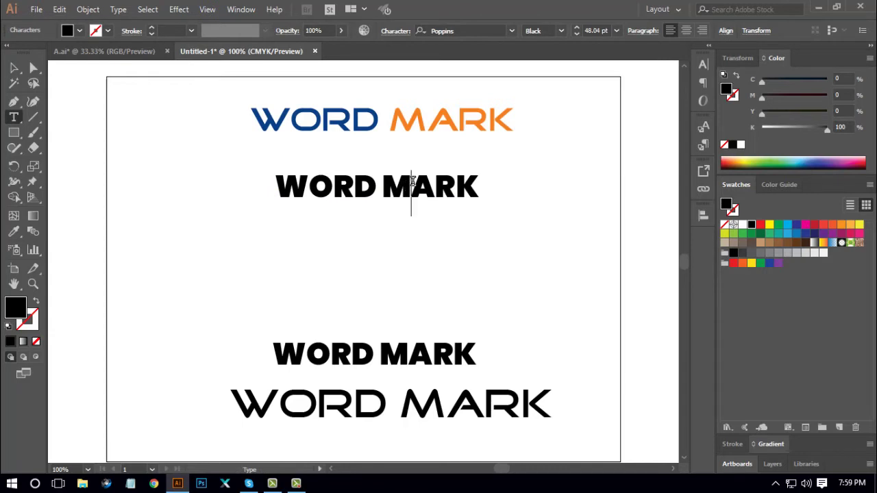
{"action": "left_click_drag", "start_coordinate": [380, 189], "coordinate": [489, 191]}
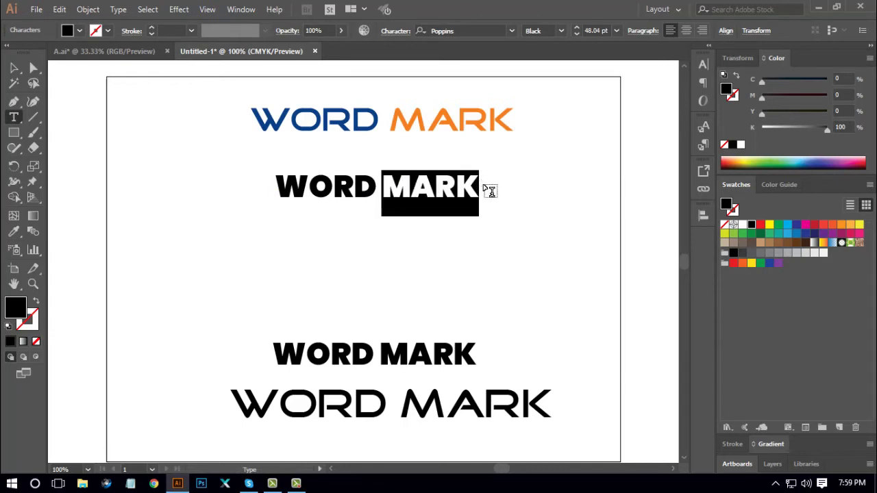
{"action": "left_click", "coordinate": [561, 31]}
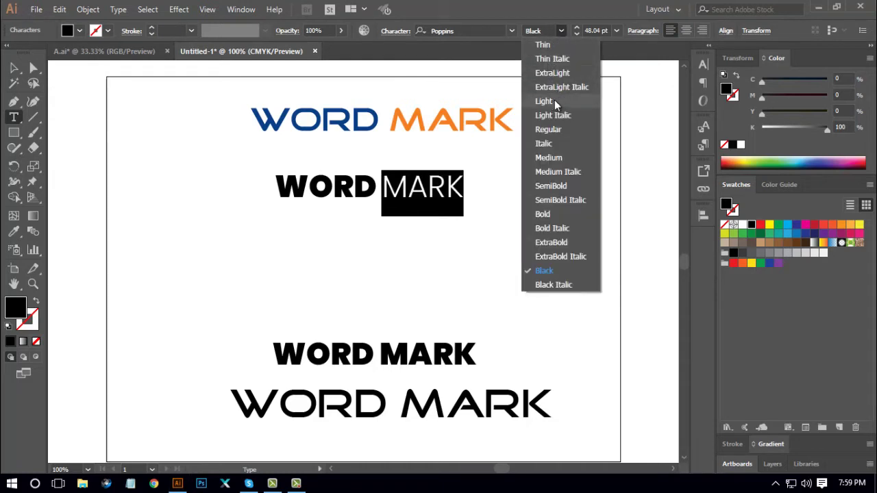
{"action": "left_click", "coordinate": [549, 45]}
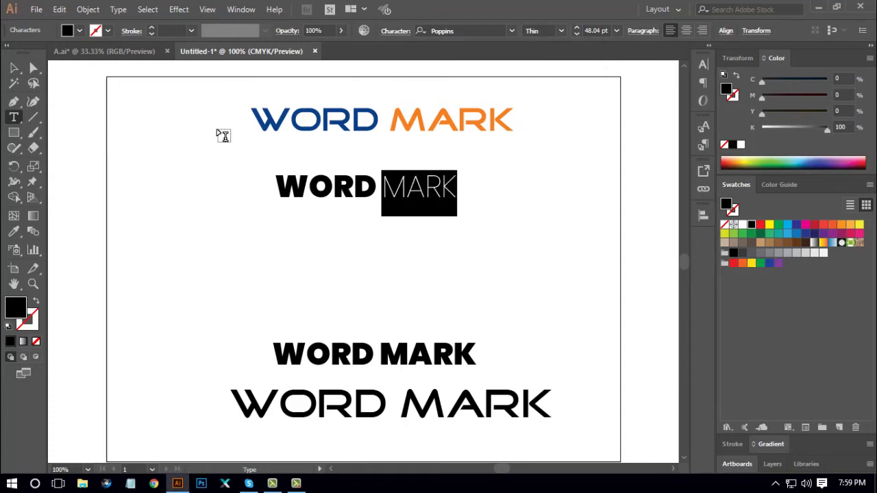
- Convert the second WORD MARK text object to outlines
{"action": "left_click", "coordinate": [14, 68]}
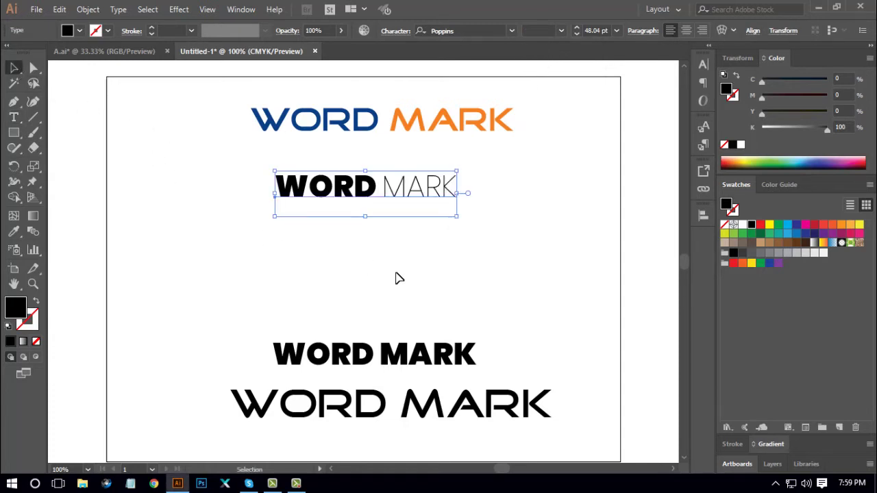
{"action": "left_click", "coordinate": [396, 261]}
{"action": "left_click", "coordinate": [386, 191]}
{"action": "right_click", "coordinate": [384, 191]}
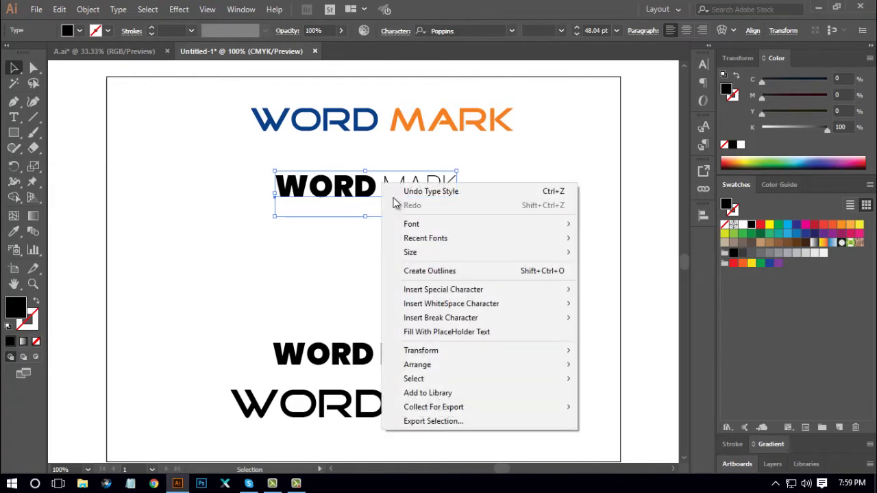
{"action": "left_click", "coordinate": [450, 272]}
{"action": "left_click", "coordinate": [525, 272]}
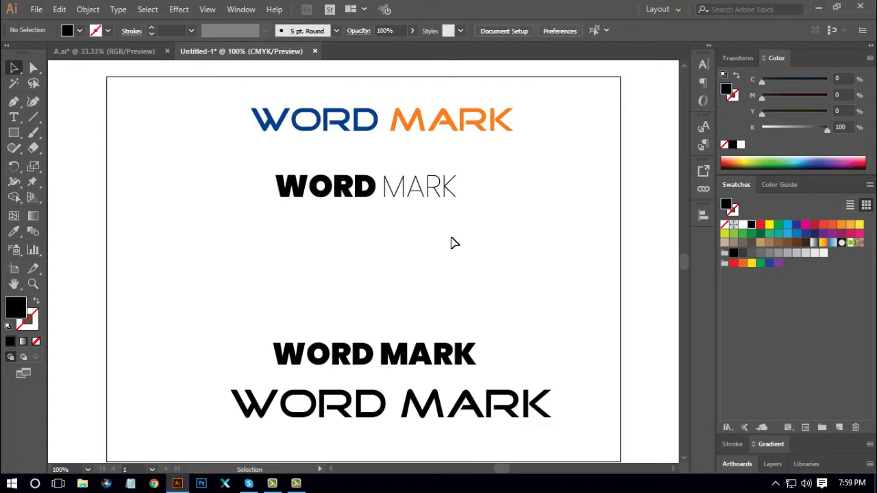
- Widen the outlined second wordmark, move it up toward the top logo, and fill it 90% black
{"action": "left_click", "coordinate": [455, 190]}
{"action": "left_click_drag", "start_coordinate": [463, 188], "coordinate": [471, 190]}
{"action": "left_click", "coordinate": [449, 245]}
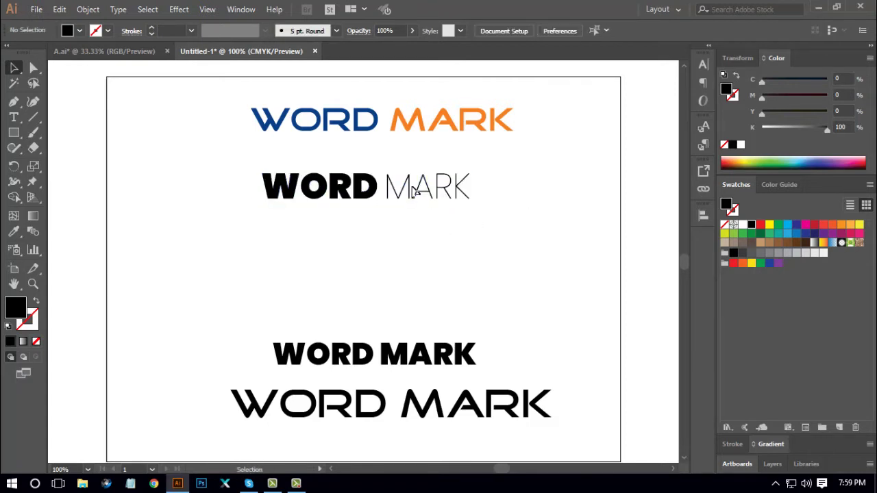
{"action": "left_click_drag", "start_coordinate": [411, 193], "coordinate": [421, 174]}
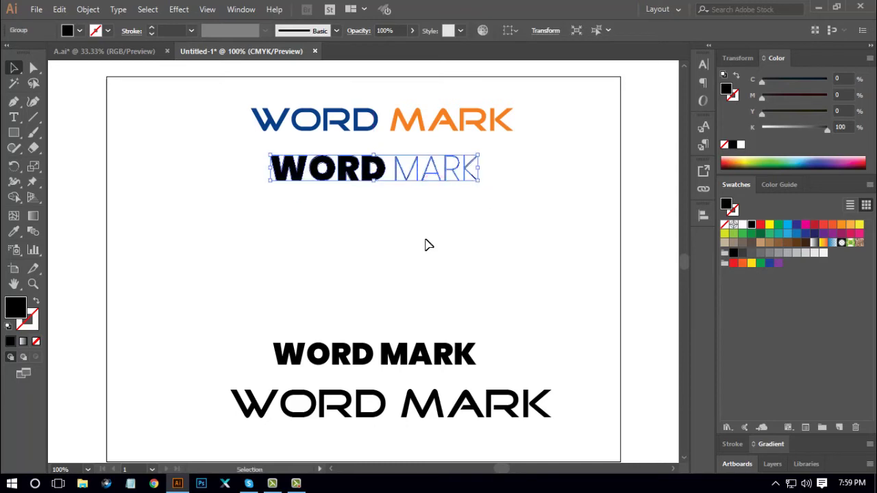
{"action": "left_click", "coordinate": [742, 253]}
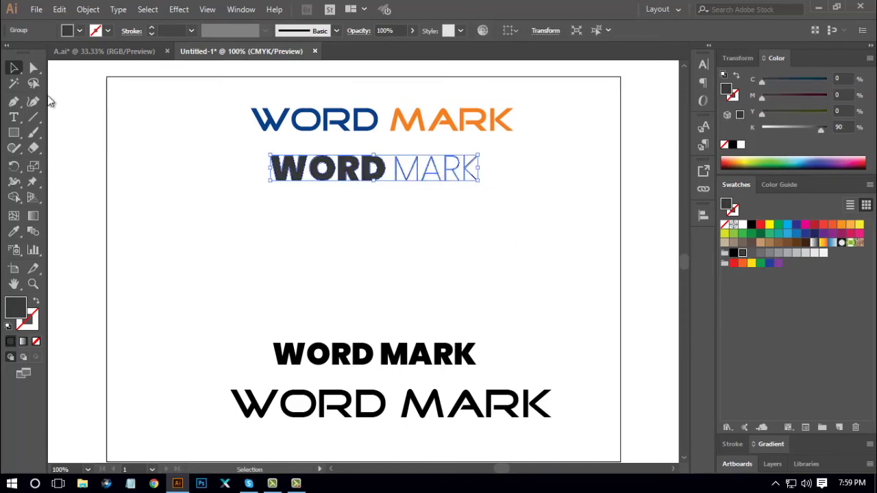
- Color only the MARK letters light blue, C89 M13 Y0 K0
{"action": "left_click", "coordinate": [33, 68]}
{"action": "left_click_drag", "start_coordinate": [512, 152], "coordinate": [396, 195]}
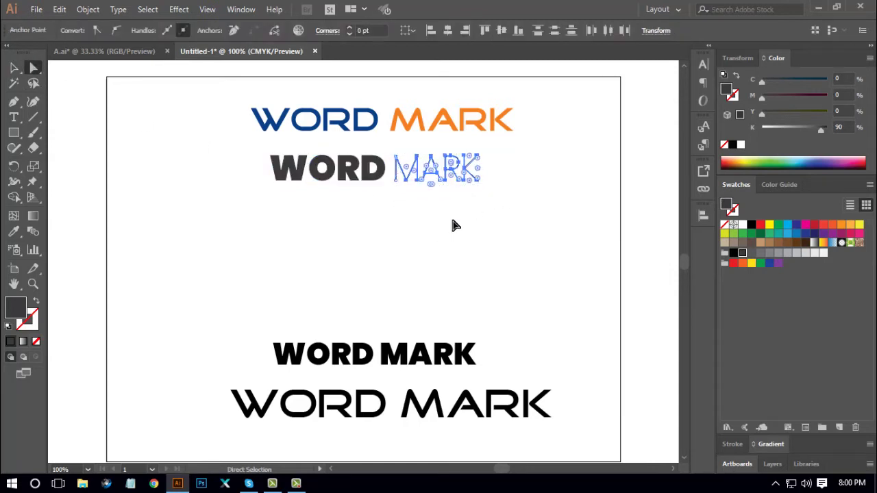
{"action": "left_click", "coordinate": [788, 225]}
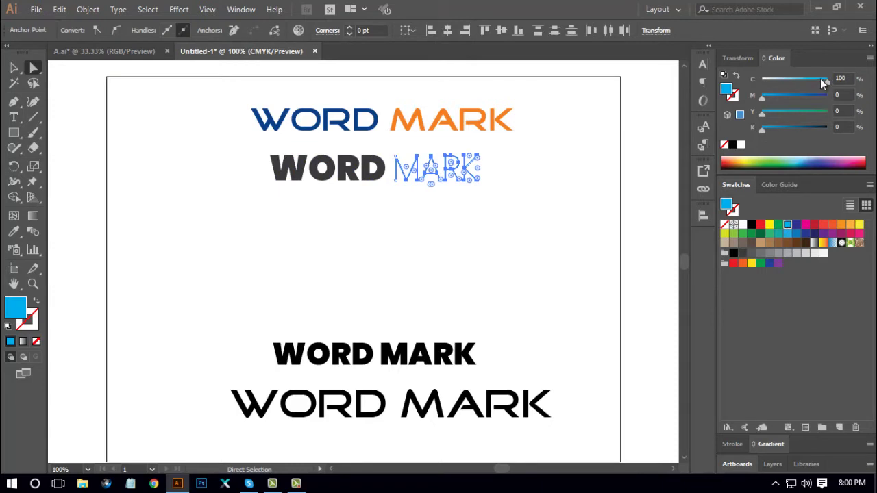
{"action": "left_click_drag", "start_coordinate": [822, 80], "coordinate": [818, 82]}
{"action": "left_click", "coordinate": [772, 98]}
{"action": "left_click", "coordinate": [464, 259]}
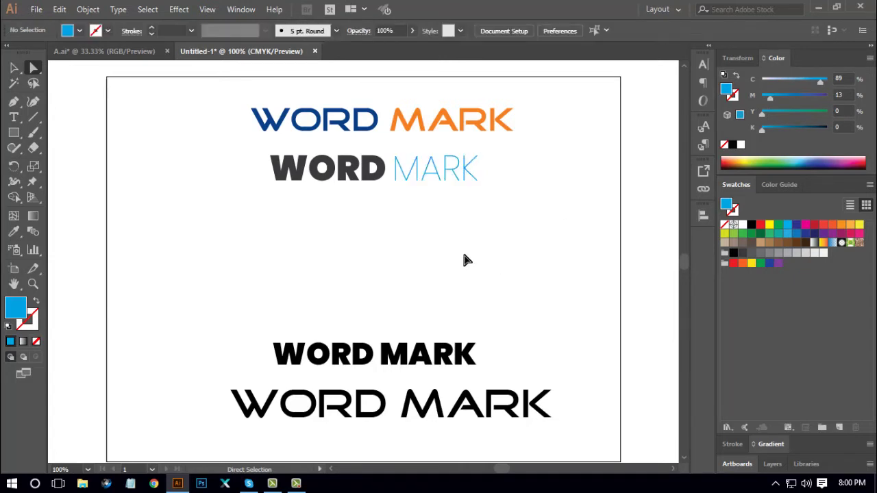
{"action": "left_click", "coordinate": [14, 67]}
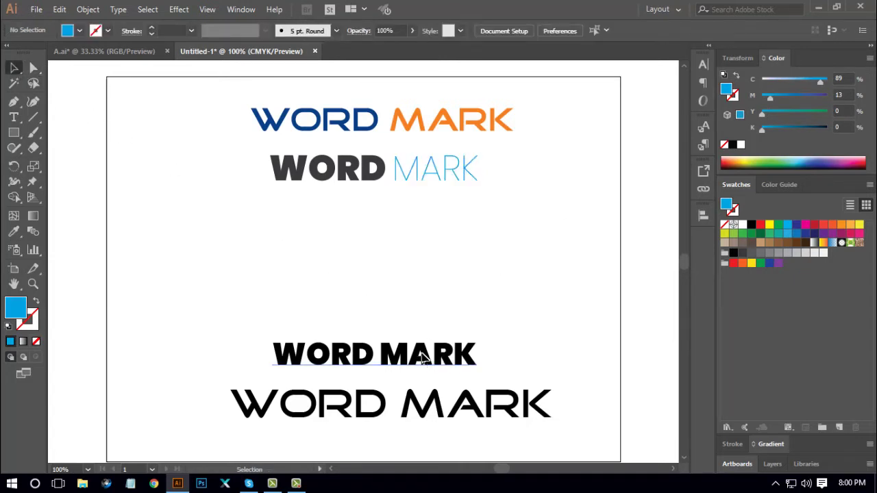
- Move the third WORD MARK up and grade MARK's weights: K Thin, R Light, A Regular, M Medium
{"action": "left_click_drag", "start_coordinate": [425, 349], "coordinate": [434, 227]}
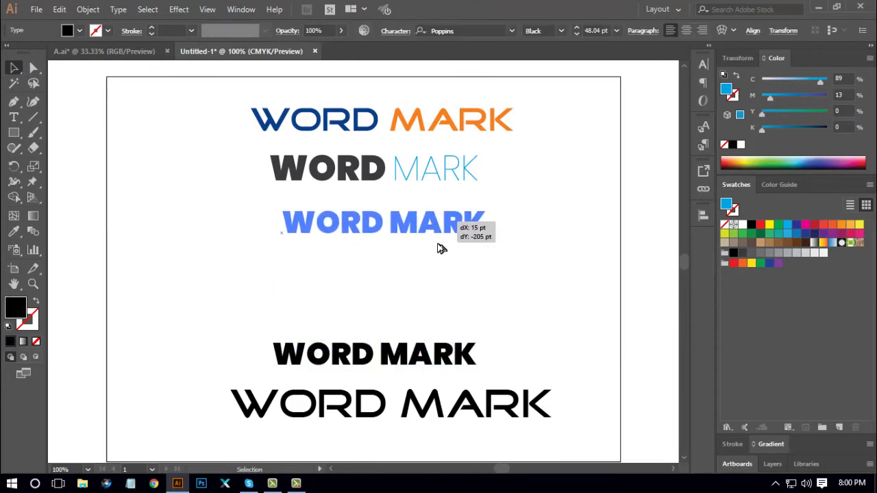
{"action": "left_click", "coordinate": [13, 117]}
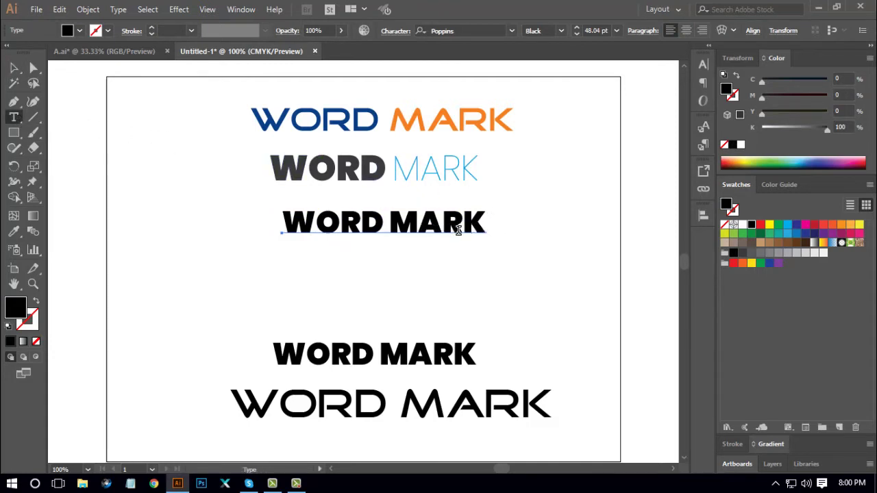
{"action": "left_click_drag", "start_coordinate": [463, 226], "coordinate": [485, 224]}
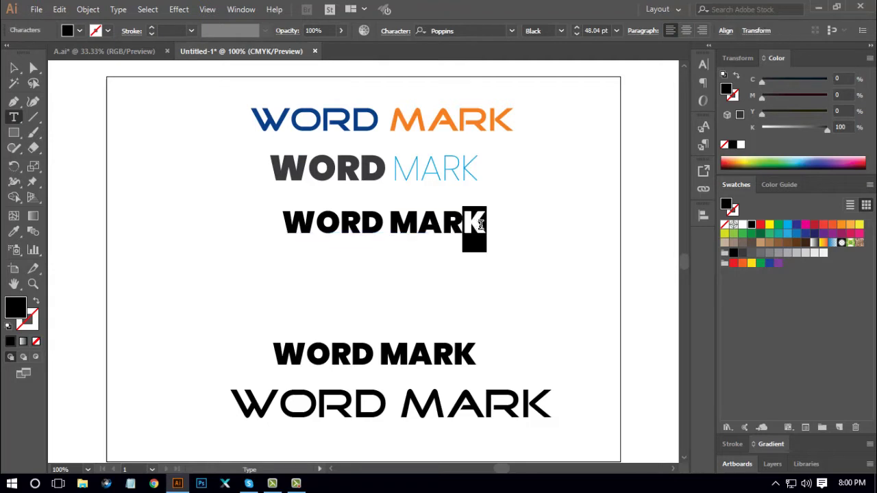
{"action": "left_click", "coordinate": [562, 31]}
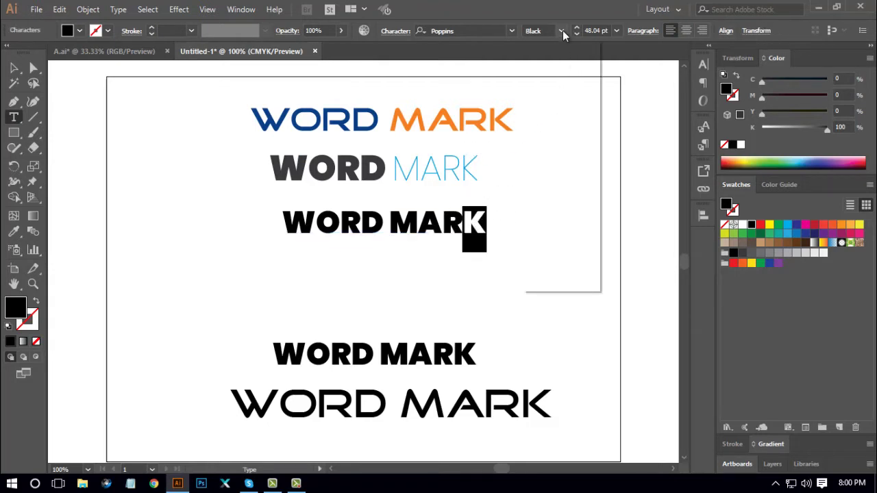
{"action": "left_click", "coordinate": [550, 46]}
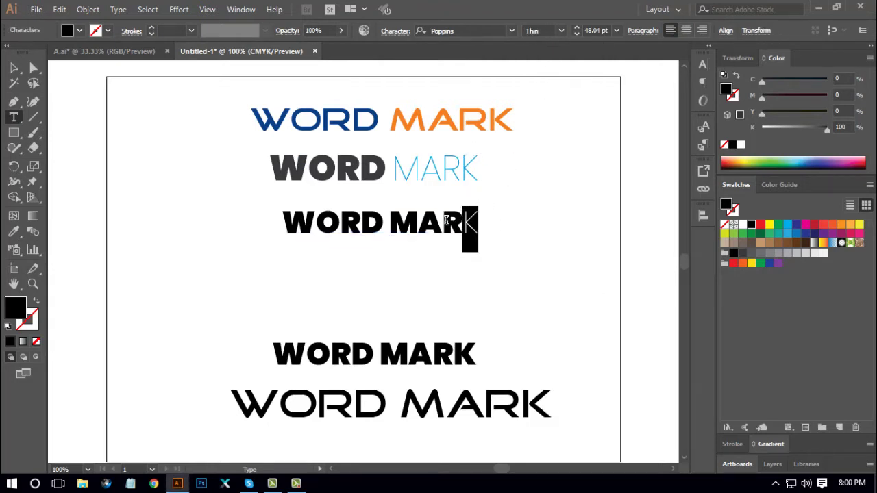
{"action": "left_click_drag", "start_coordinate": [444, 225], "coordinate": [463, 225]}
{"action": "left_click", "coordinate": [562, 31]}
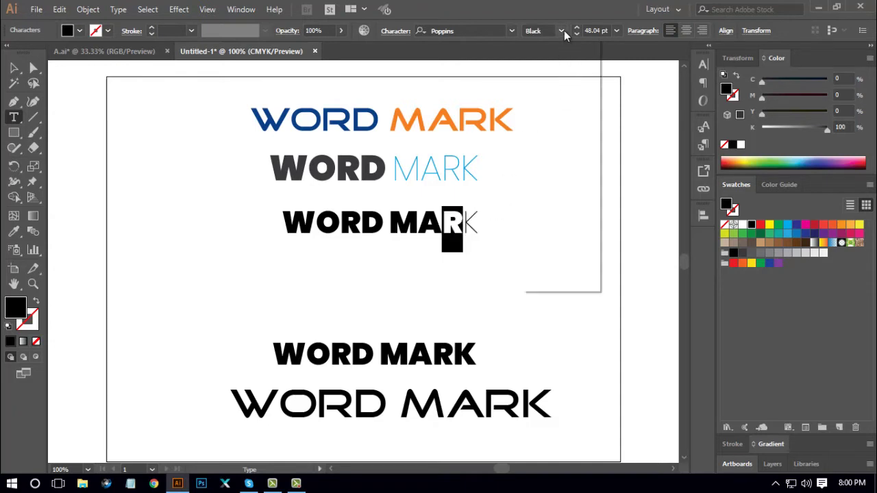
{"action": "left_click", "coordinate": [552, 87]}
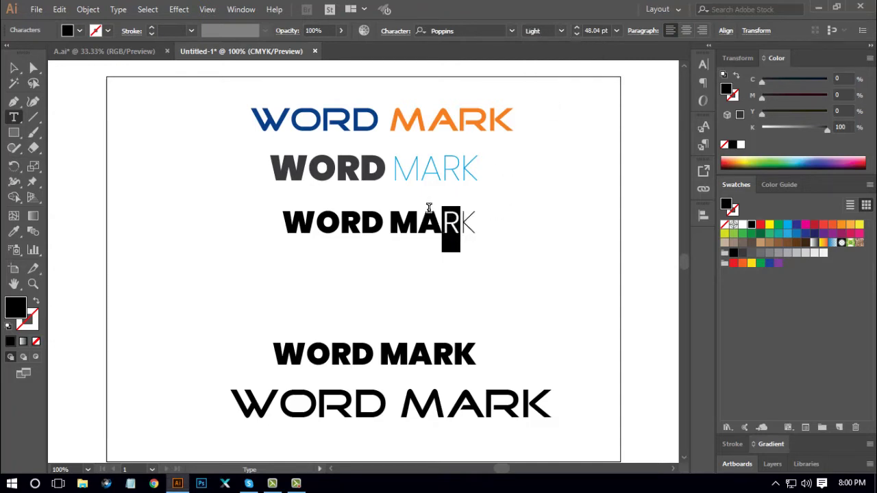
{"action": "left_click_drag", "start_coordinate": [428, 218], "coordinate": [440, 219]}
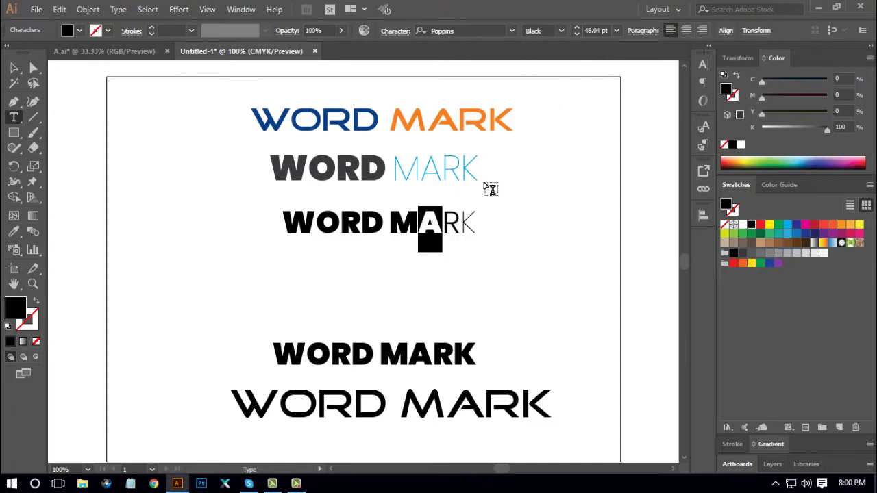
{"action": "left_click", "coordinate": [559, 31]}
{"action": "left_click", "coordinate": [548, 130]}
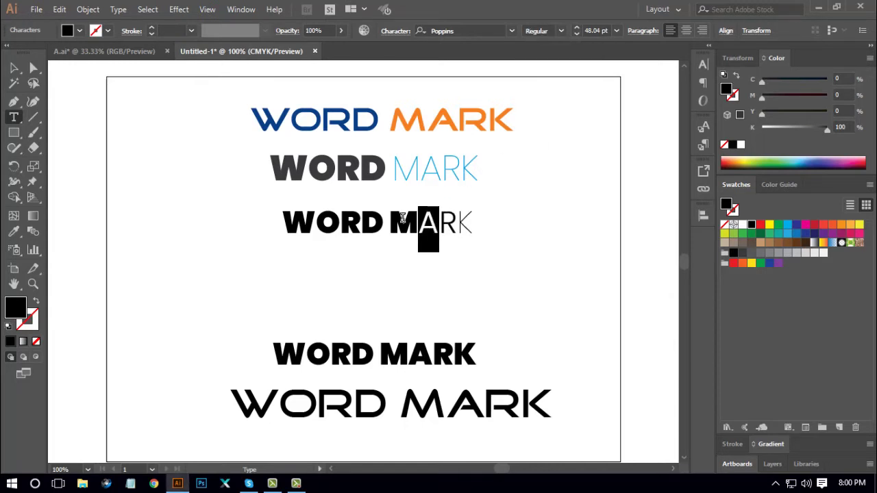
{"action": "left_click_drag", "start_coordinate": [419, 226], "coordinate": [388, 226]}
{"action": "left_click", "coordinate": [559, 31]}
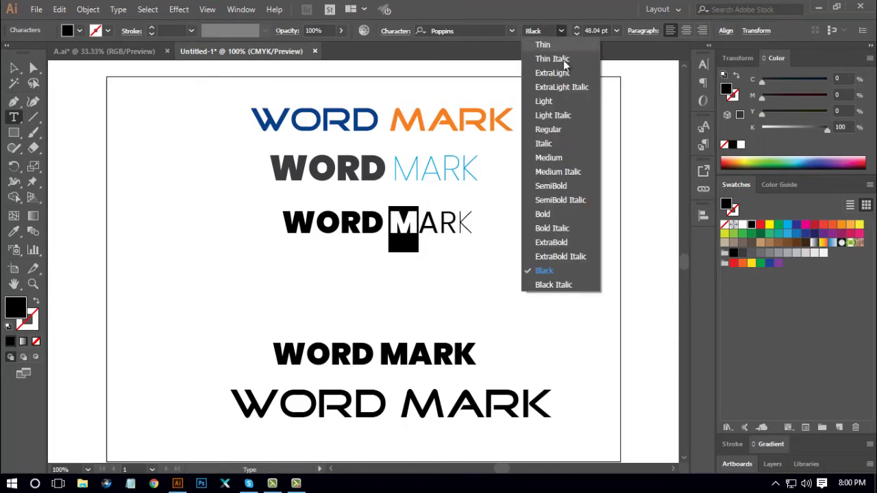
{"action": "left_click", "coordinate": [548, 159]}
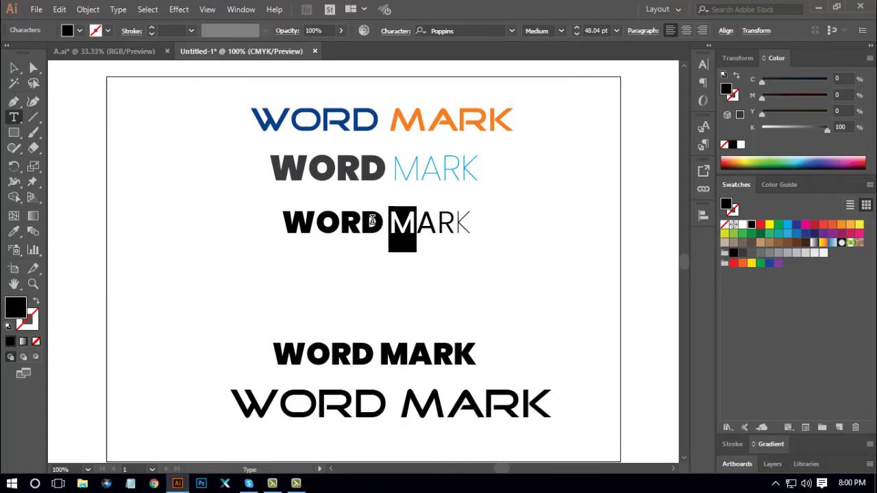
- Set WORD's letters to D Black, R Bold and O ExtraBold
{"action": "left_click_drag", "start_coordinate": [385, 222], "coordinate": [359, 222]}
{"action": "left_click", "coordinate": [561, 30]}
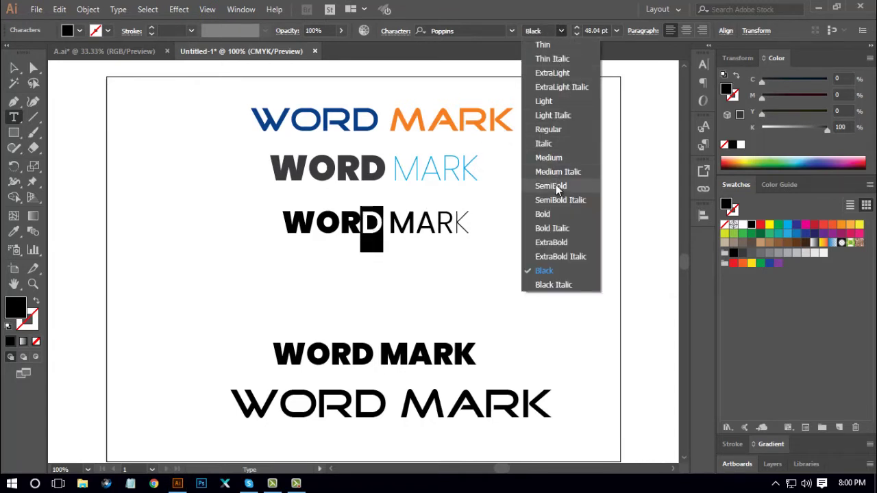
{"action": "key", "text": "Escape"}
{"action": "left_click_drag", "start_coordinate": [361, 223], "coordinate": [341, 223]}
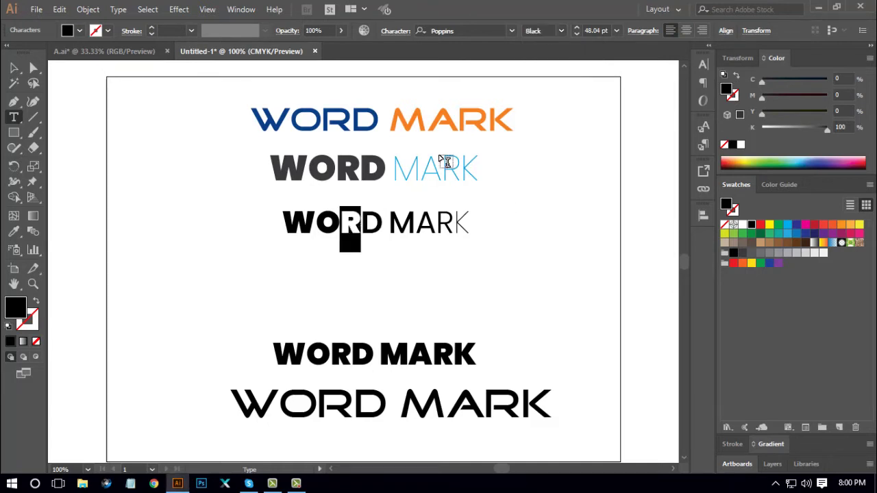
{"action": "left_click", "coordinate": [561, 30]}
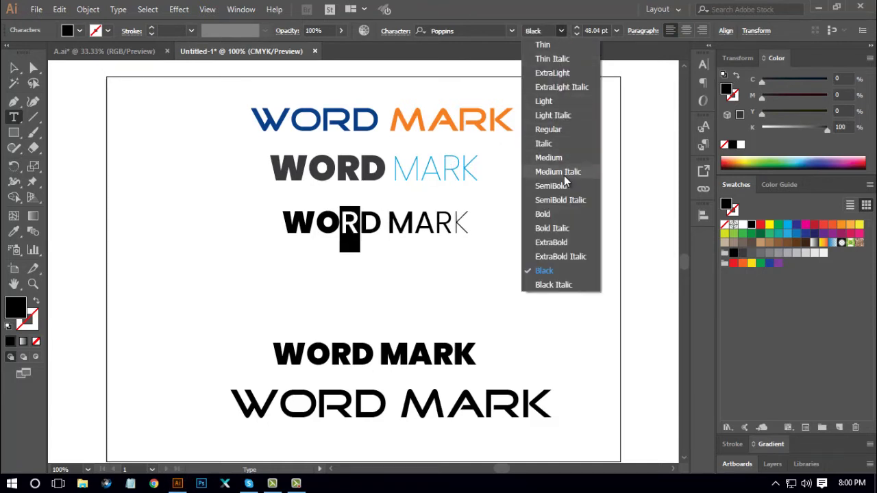
{"action": "left_click", "coordinate": [550, 214]}
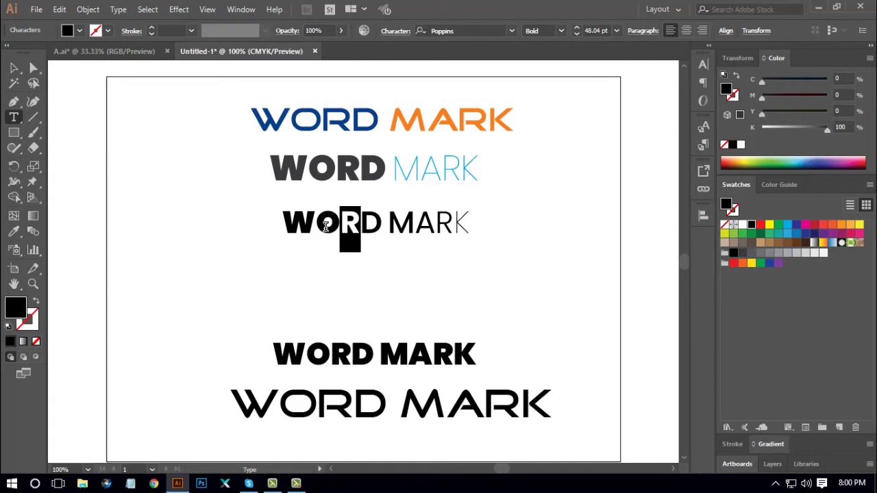
{"action": "left_click_drag", "start_coordinate": [339, 223], "coordinate": [315, 224]}
{"action": "left_click", "coordinate": [561, 30]}
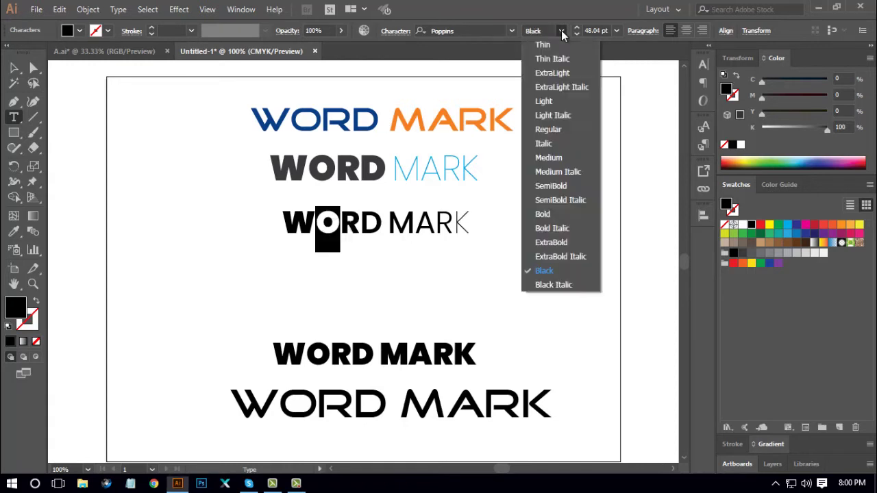
{"action": "left_click", "coordinate": [558, 243]}
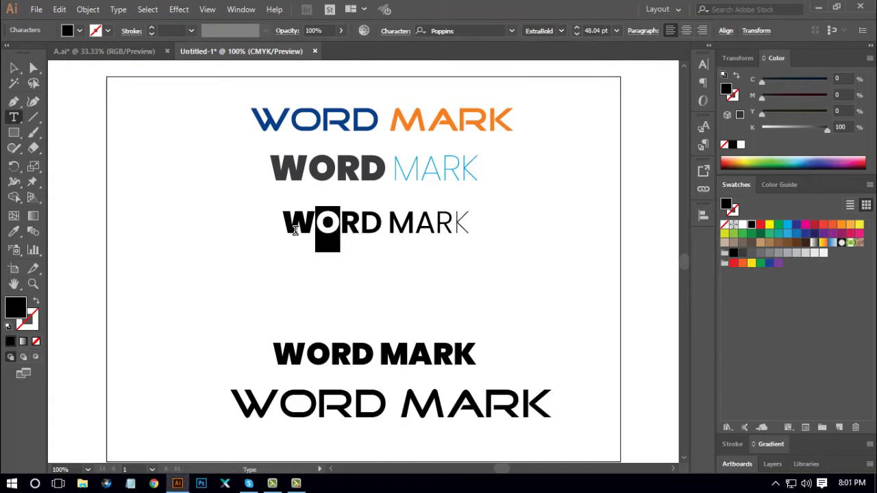
- Nudge the third wordmark up and enlarge it to about 51 pt
{"action": "left_click", "coordinate": [13, 68]}
{"action": "left_click", "coordinate": [415, 291]}
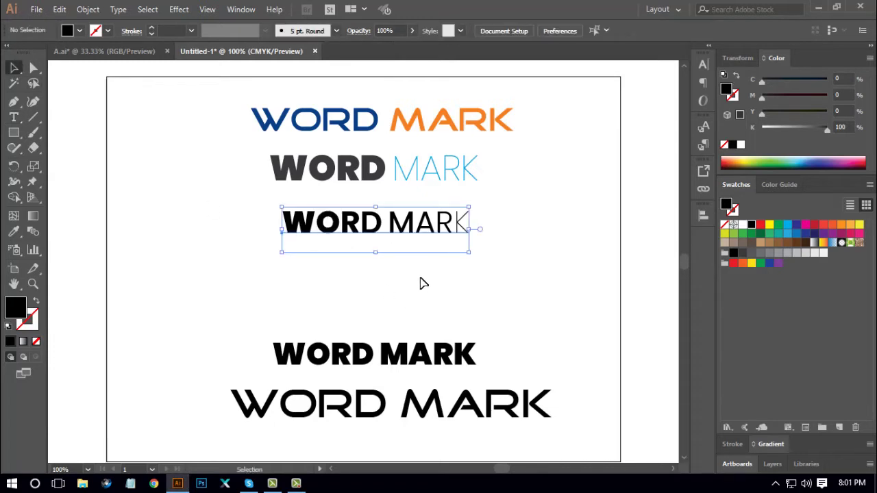
{"action": "left_click_drag", "start_coordinate": [415, 229], "coordinate": [414, 220]}
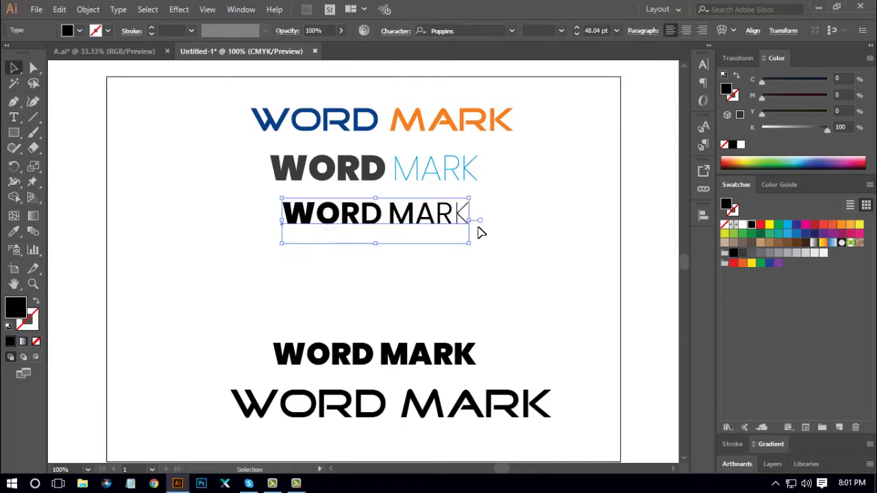
{"action": "left_click", "coordinate": [498, 237]}
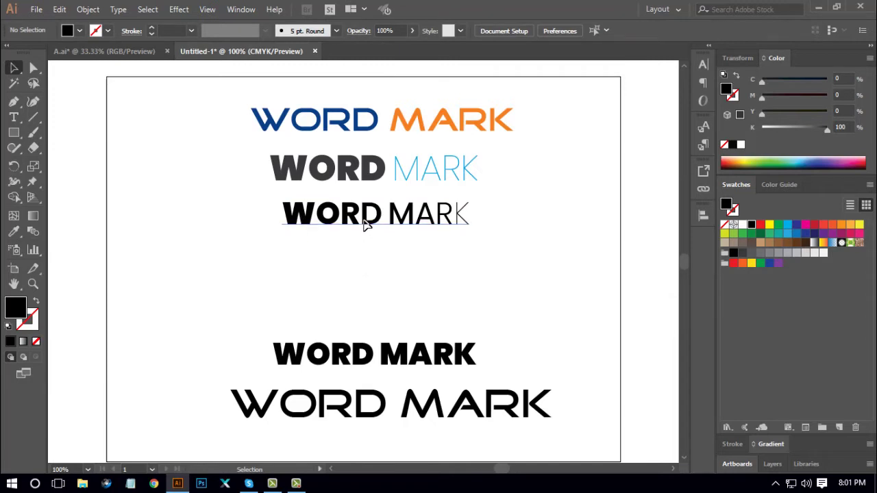
{"action": "left_click_drag", "start_coordinate": [419, 221], "coordinate": [416, 216]}
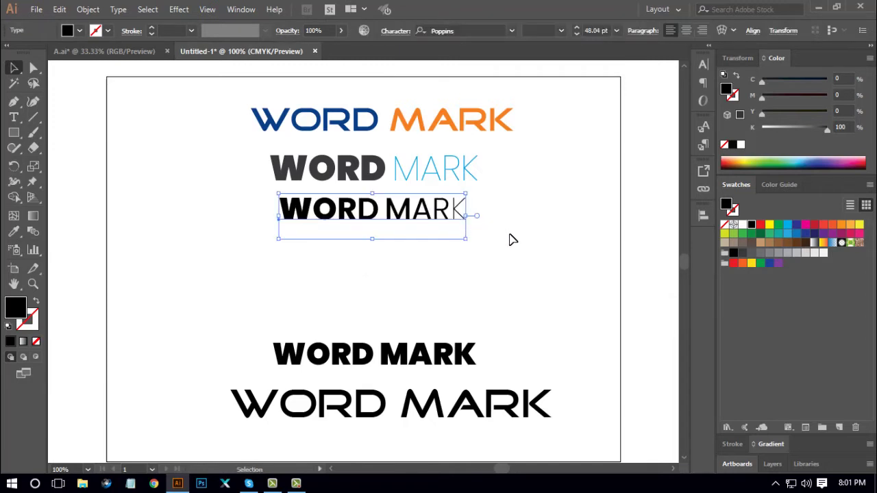
{"action": "left_click_drag", "start_coordinate": [466, 216], "coordinate": [479, 216]}
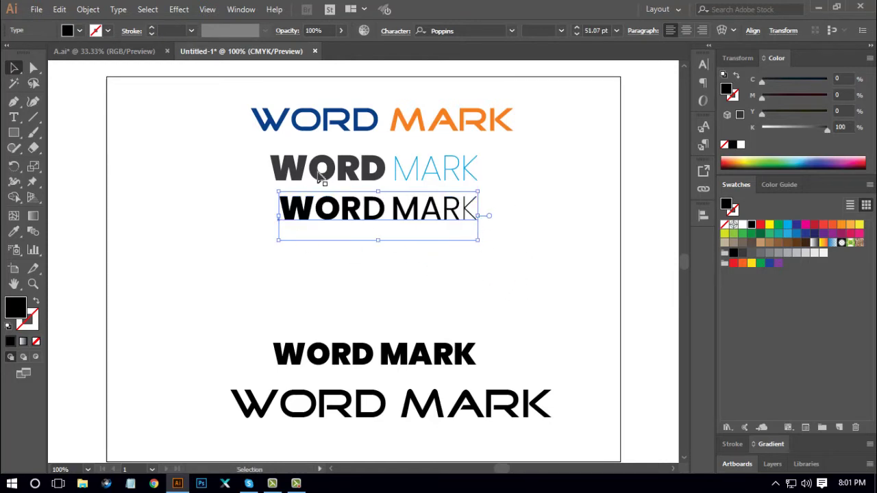
- Convert the third wordmark to outlines and give it the top wordmark's blue
{"action": "right_click", "coordinate": [497, 198]}
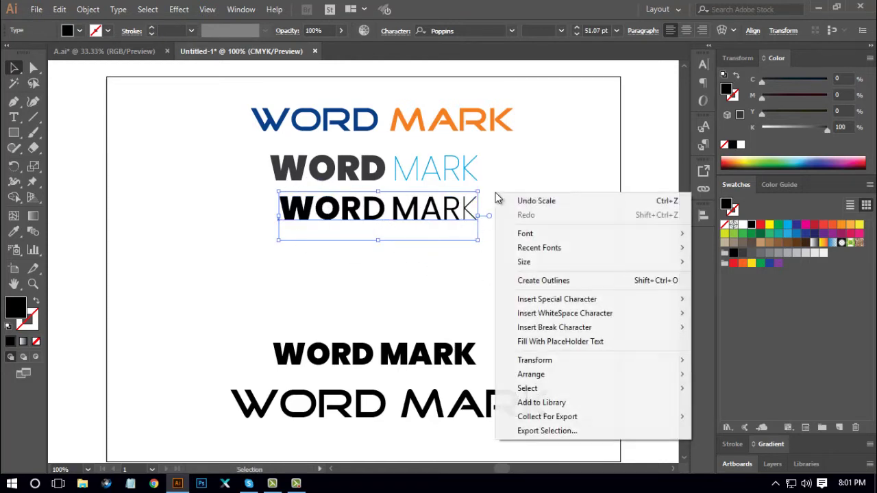
{"action": "left_click", "coordinate": [543, 283]}
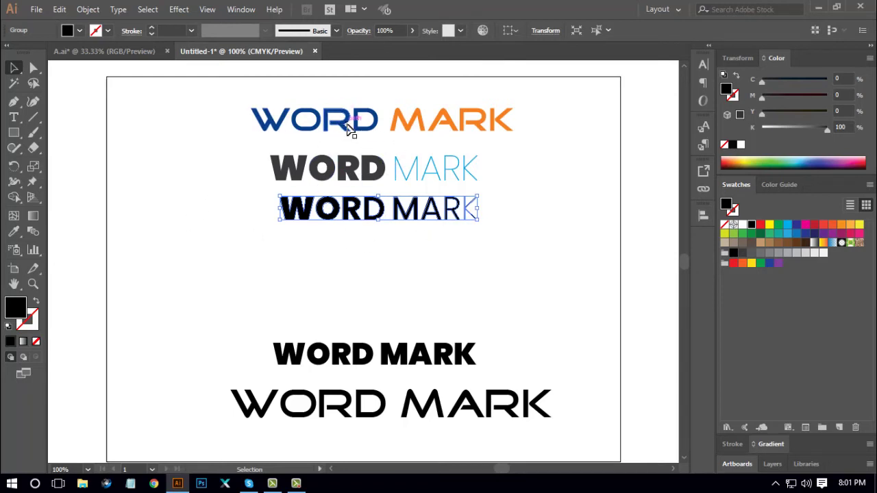
{"action": "left_click", "coordinate": [13, 231]}
{"action": "left_click", "coordinate": [265, 122]}
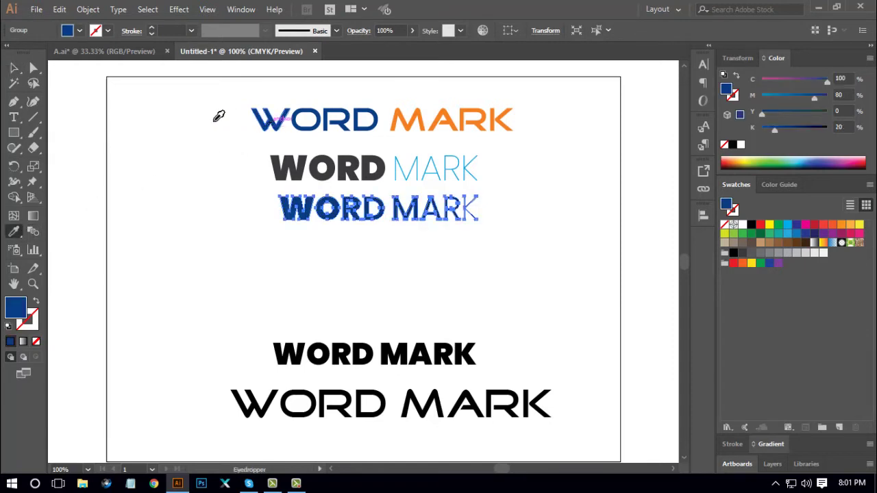
- Give the outlined MARK letters the dark grey of the second WORD
{"action": "left_click", "coordinate": [38, 67]}
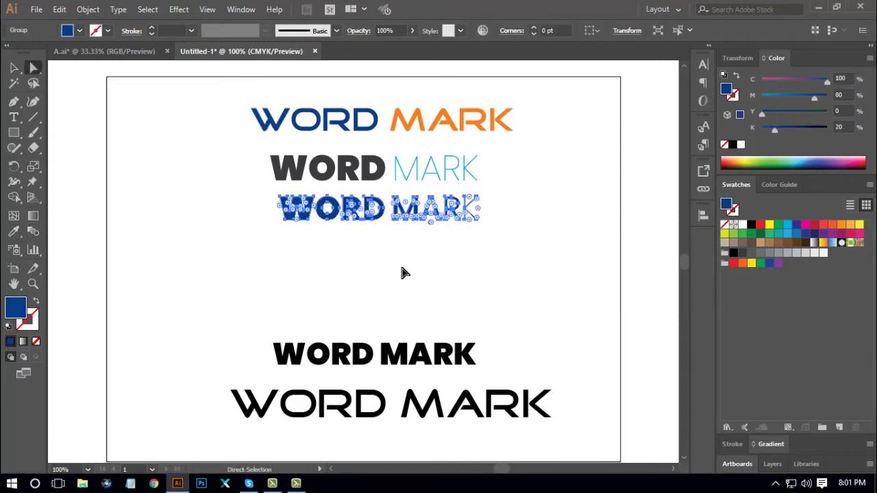
{"action": "left_click", "coordinate": [460, 256]}
{"action": "left_click_drag", "start_coordinate": [503, 189], "coordinate": [389, 240]}
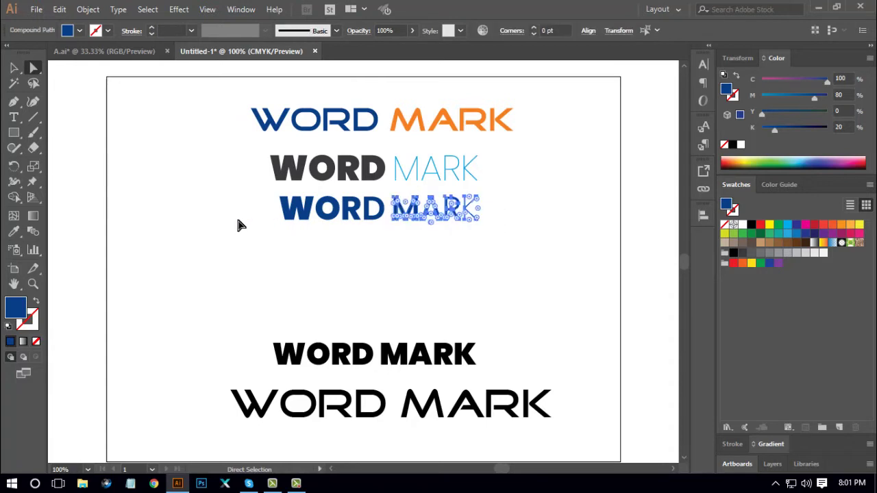
{"action": "left_click", "coordinate": [19, 232]}
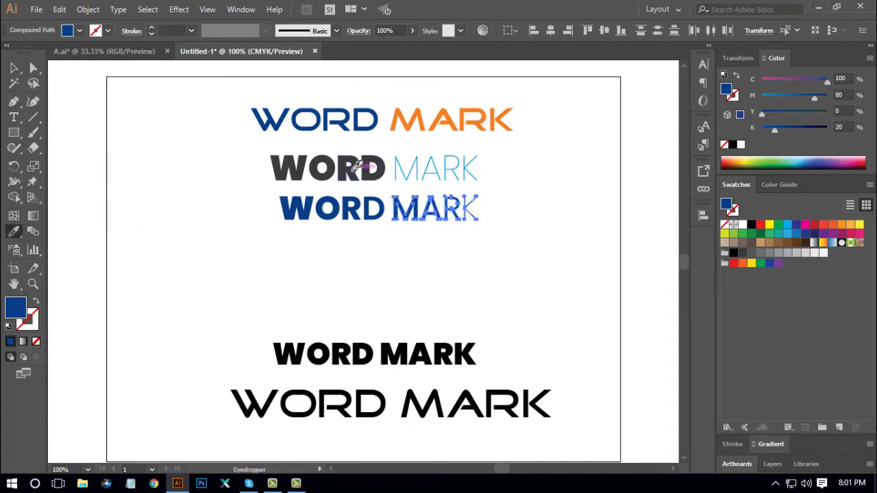
{"action": "left_click", "coordinate": [352, 168]}
{"action": "key", "text": "v"}
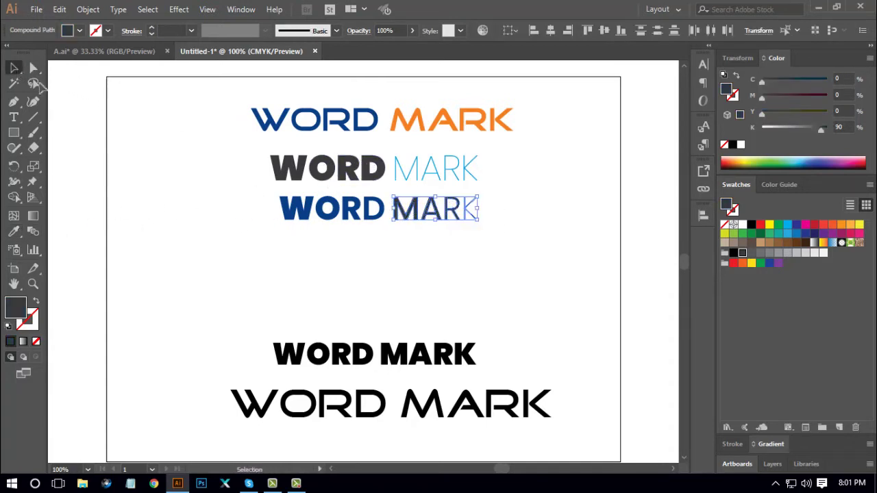
- Move the two bottom lines lower and place a copy of the bold WORD MARK higher up
{"action": "left_click", "coordinate": [495, 311]}
{"action": "left_click_drag", "start_coordinate": [493, 287], "coordinate": [412, 419]}
{"action": "left_click_drag", "start_coordinate": [412, 420], "coordinate": [415, 461]}
{"action": "left_click", "coordinate": [464, 349]}
{"action": "left_click_drag", "start_coordinate": [452, 393], "coordinate": [473, 289]}
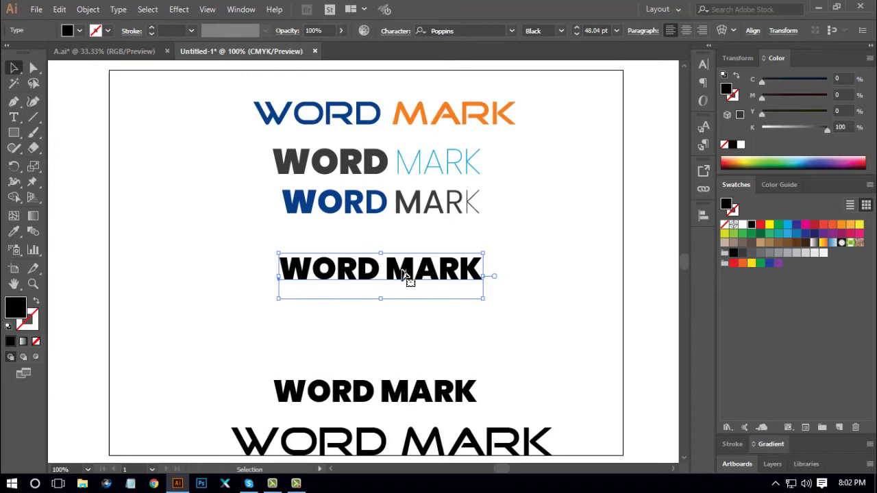
- Change the black copy to title case 'Word Mark' and shift it slightly up
{"action": "left_click", "coordinate": [118, 9]}
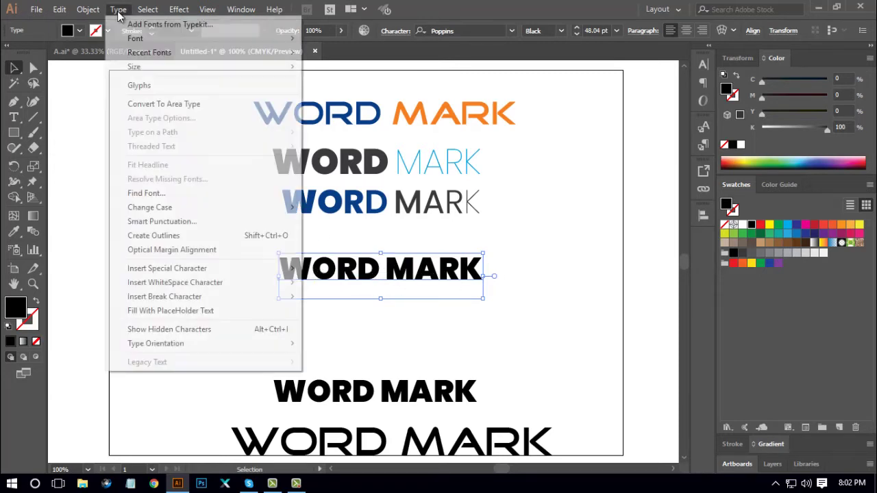
{"action": "mouse_move", "coordinate": [162, 207]}
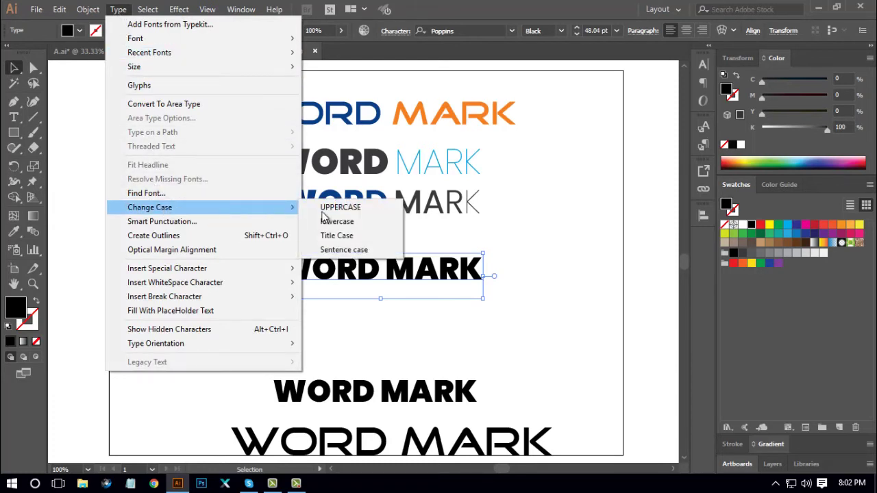
{"action": "left_click", "coordinate": [336, 236]}
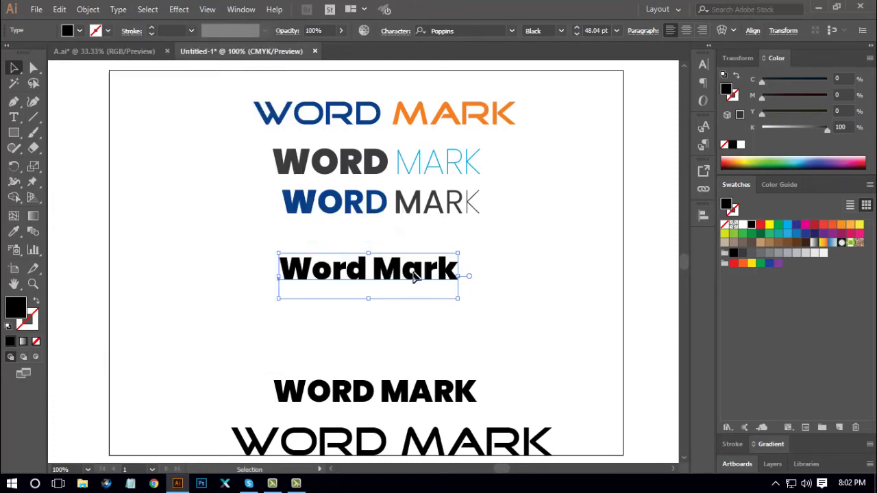
{"action": "left_click_drag", "start_coordinate": [414, 276], "coordinate": [420, 259]}
{"action": "left_click", "coordinate": [446, 338]}
- Outline and ungroup Word Mark, zoom to 300%, and select the letters after the W
{"action": "left_click", "coordinate": [417, 257]}
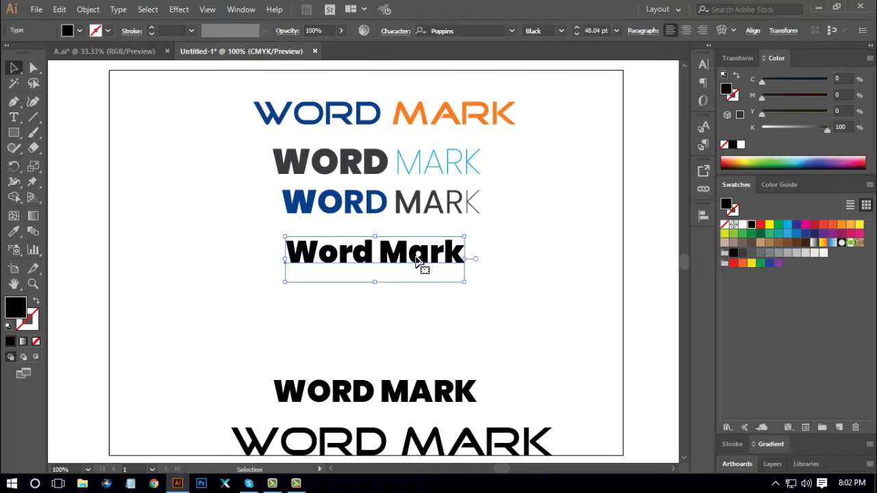
{"action": "right_click", "coordinate": [417, 259]}
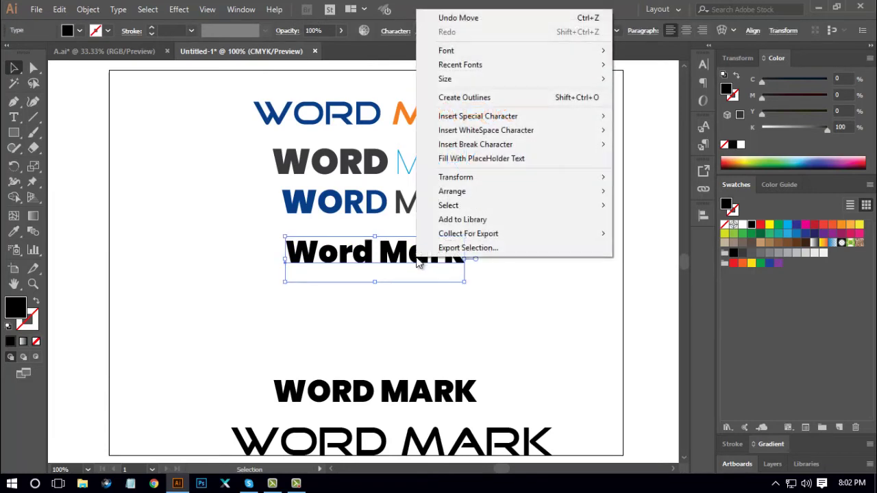
{"action": "left_click", "coordinate": [465, 99]}
{"action": "right_click", "coordinate": [520, 244]}
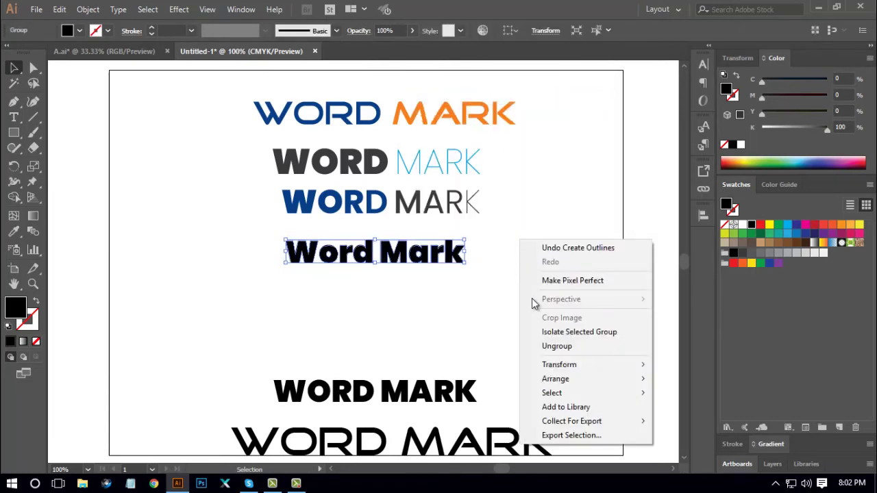
{"action": "left_click", "coordinate": [554, 348]}
{"action": "left_click", "coordinate": [453, 338]}
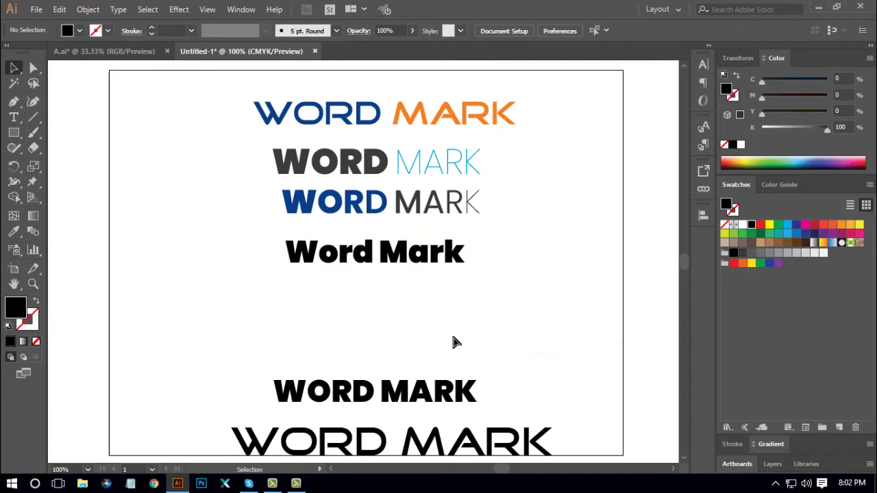
{"action": "key", "text": "ctrl+equal"}
{"action": "key", "text": "ctrl+equal"}
{"action": "key", "text": "ctrl+equal"}
{"action": "left_click_drag", "start_coordinate": [481, 333], "coordinate": [448, 334]}
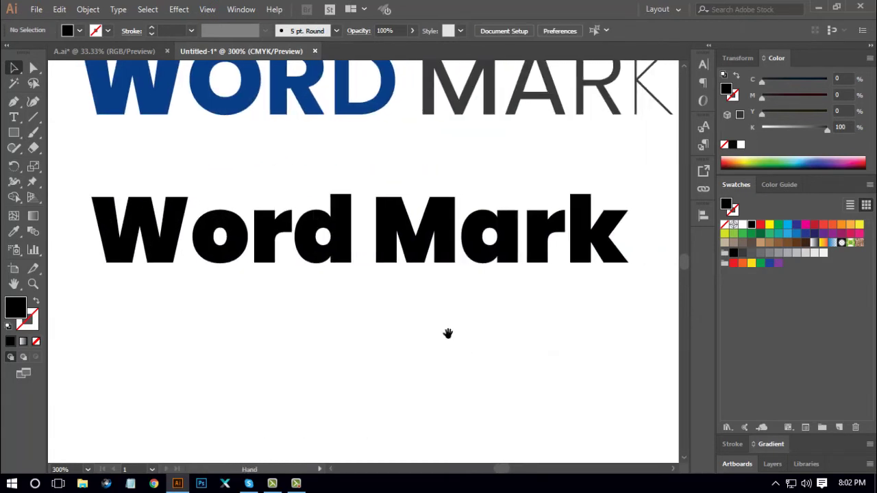
{"action": "left_click_drag", "start_coordinate": [229, 310], "coordinate": [592, 241]}
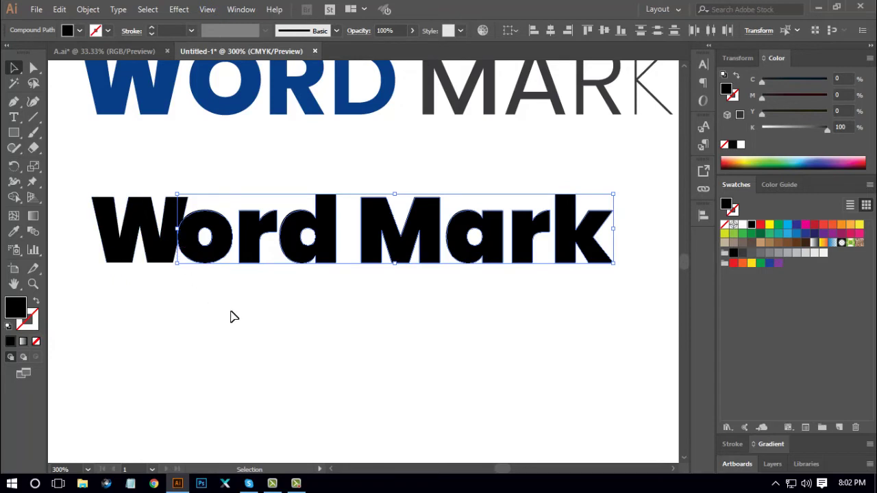
- Slide the 'ord Mark' letters left so the o overlaps the W
{"action": "left_click_drag", "start_coordinate": [200, 296], "coordinate": [612, 239]}
{"action": "key", "text": "Right"}
{"action": "left_click", "coordinate": [447, 361]}
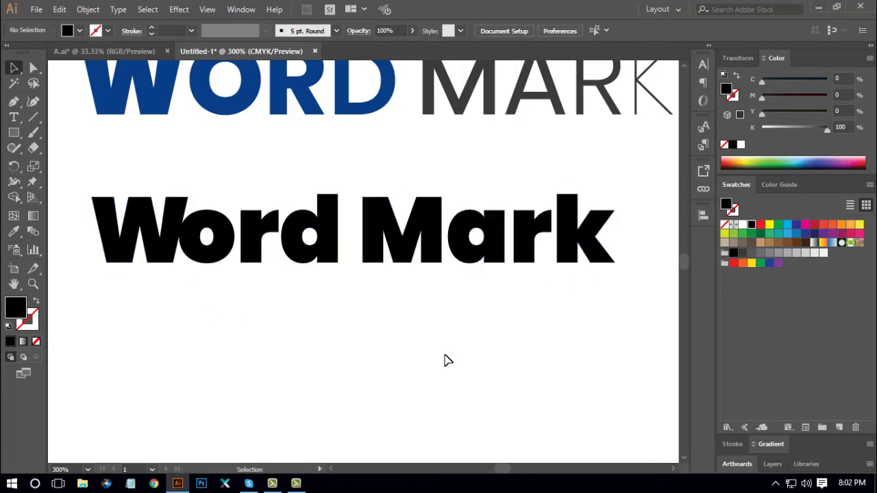
{"action": "left_click_drag", "start_coordinate": [249, 274], "coordinate": [626, 194]}
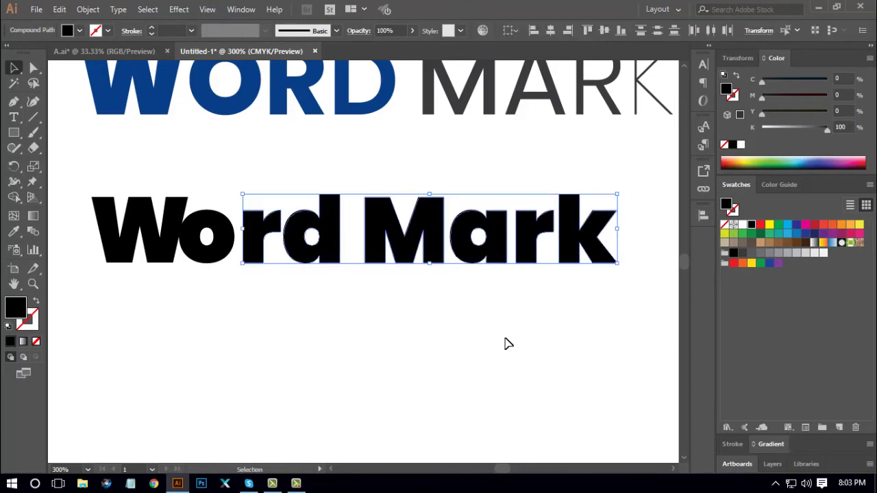
{"action": "key", "text": "Left"}
{"action": "key", "text": "Left"}
{"action": "key", "text": "Left"}
{"action": "key", "text": "Left"}
{"action": "key", "text": "Left"}
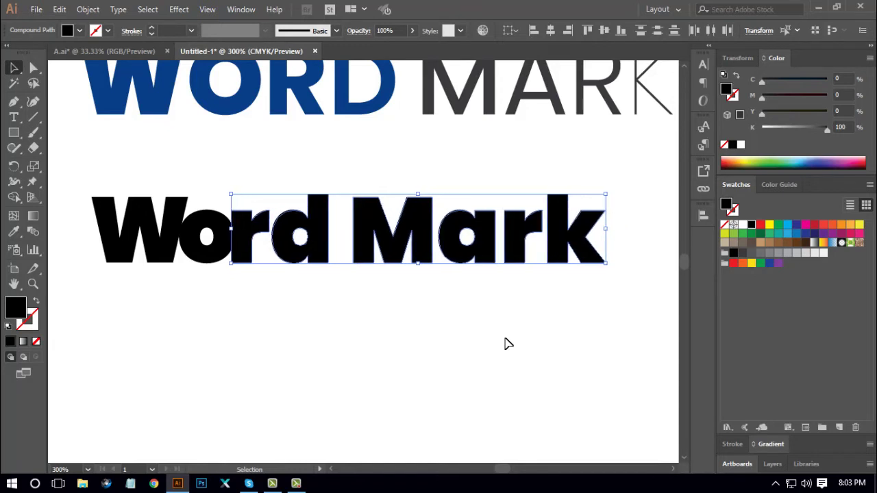
{"action": "key", "text": "Right"}
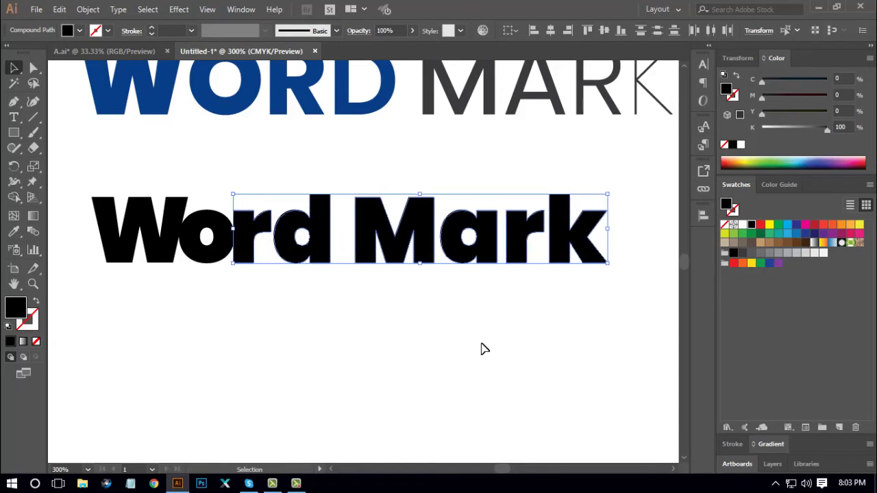
{"action": "left_click", "coordinate": [363, 325]}
- Tighten the letter spacing by nudging d Mark, ark, rk and k leftward
{"action": "left_click_drag", "start_coordinate": [313, 304], "coordinate": [628, 194]}
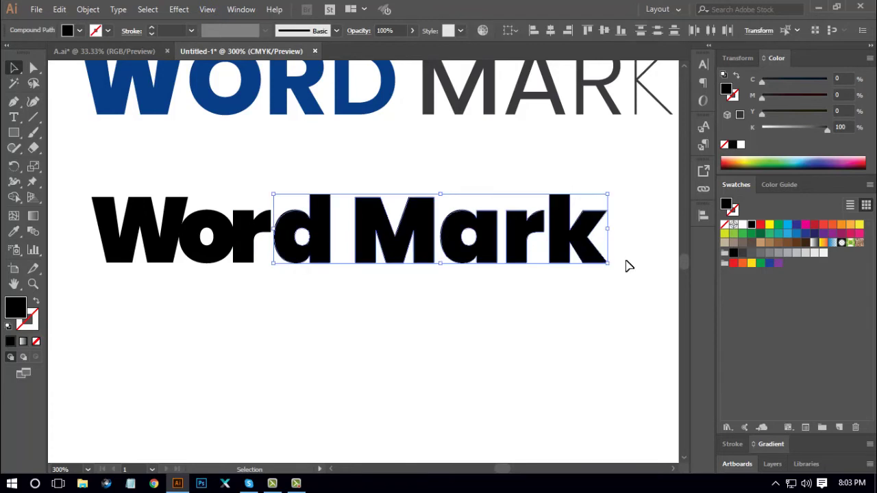
{"action": "key", "text": "Left"}
{"action": "key", "text": "Left"}
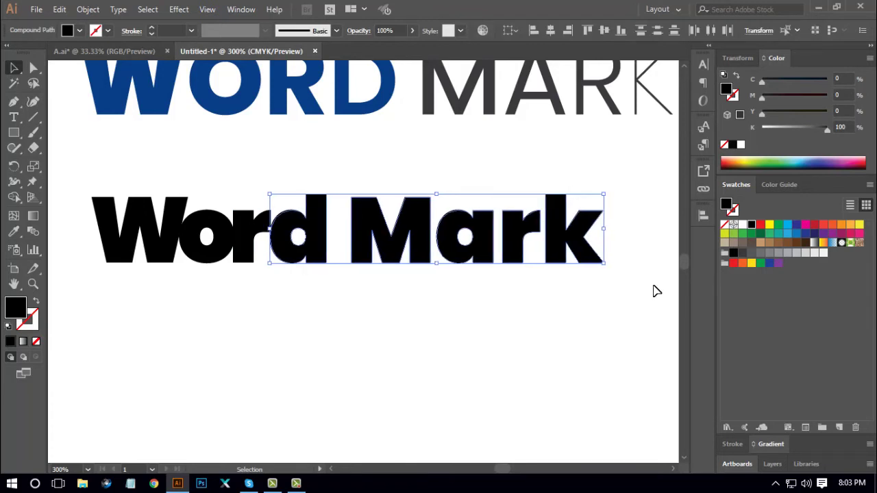
{"action": "left_click_drag", "start_coordinate": [501, 304], "coordinate": [648, 213]}
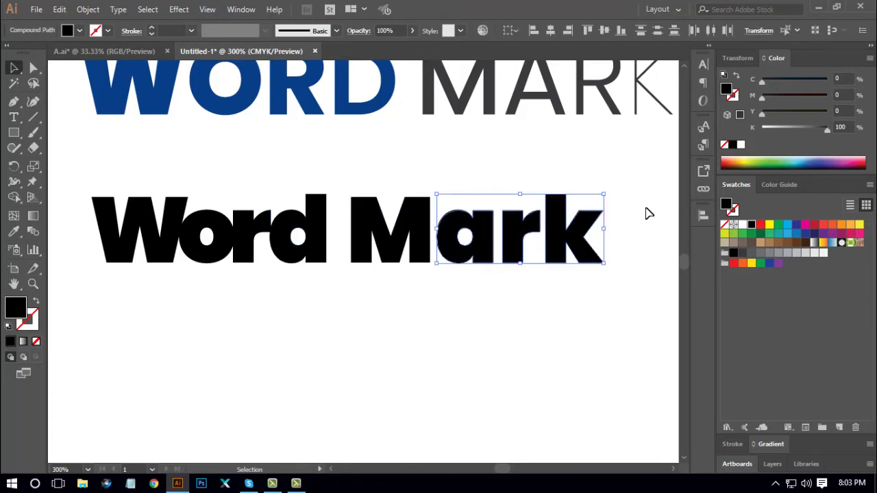
{"action": "key", "text": "Left"}
{"action": "key", "text": "Left"}
{"action": "key", "text": "Left"}
{"action": "key", "text": "Left"}
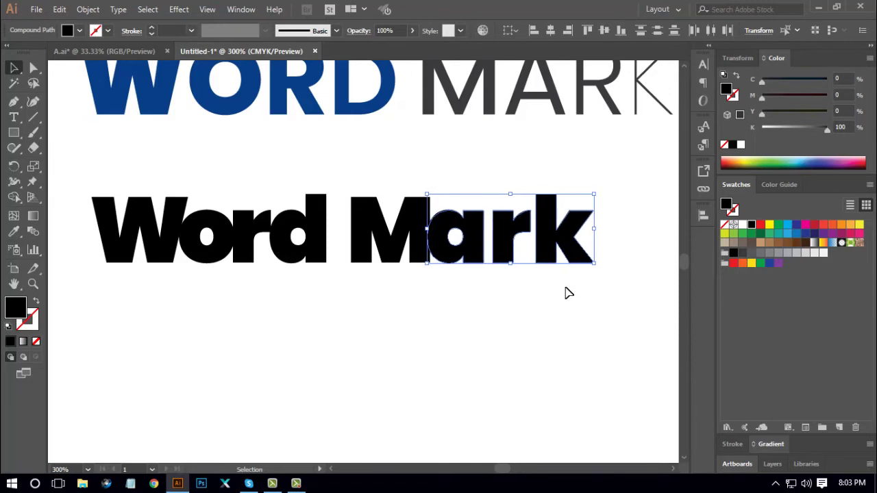
{"action": "left_click", "coordinate": [494, 320]}
{"action": "left_click_drag", "start_coordinate": [495, 309], "coordinate": [621, 210]}
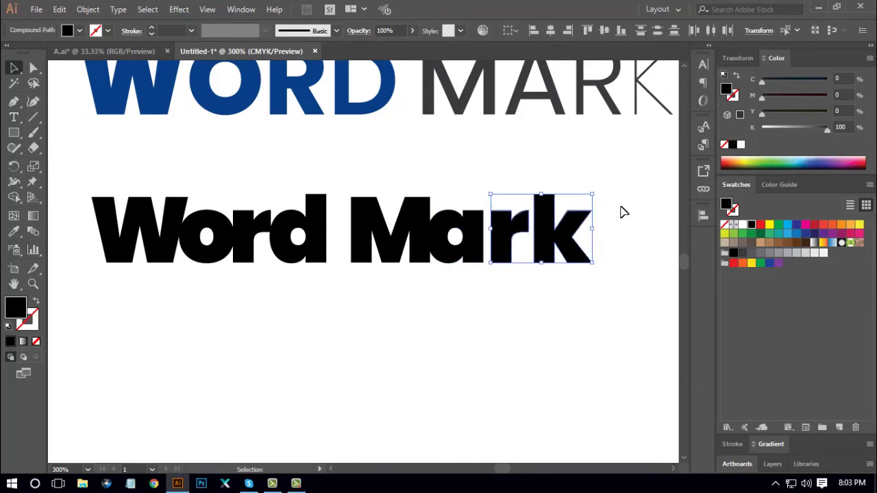
{"action": "key", "text": "Left"}
{"action": "key", "text": "Left"}
{"action": "key", "text": "Left"}
{"action": "key", "text": "Left"}
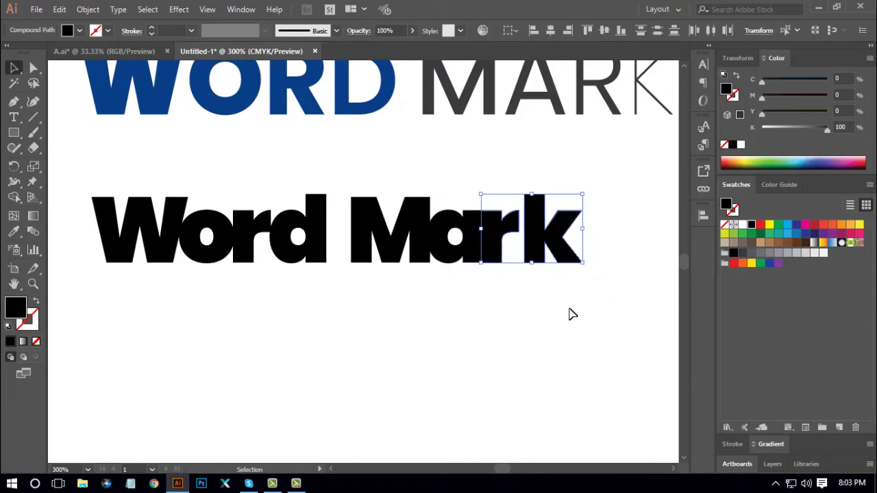
{"action": "left_click", "coordinate": [553, 300]}
{"action": "left_click_drag", "start_coordinate": [552, 299], "coordinate": [626, 207]}
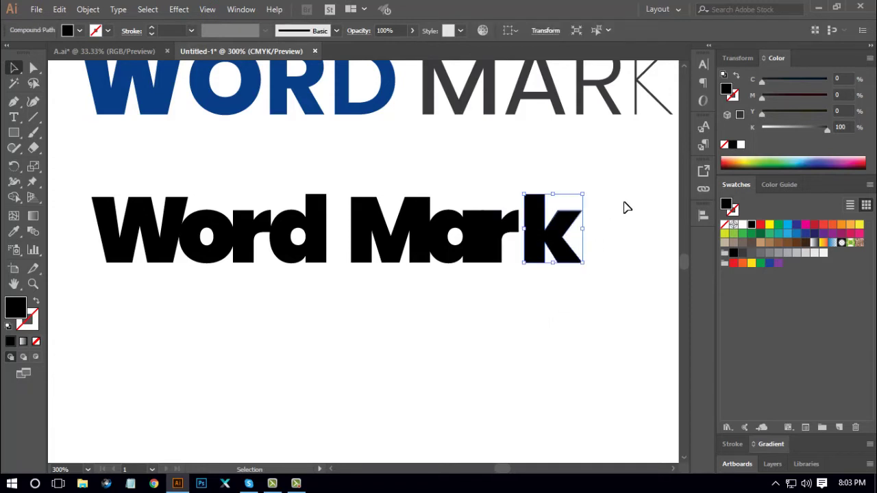
{"action": "key", "text": "Left"}
{"action": "key", "text": "Left"}
{"action": "key", "text": "Left"}
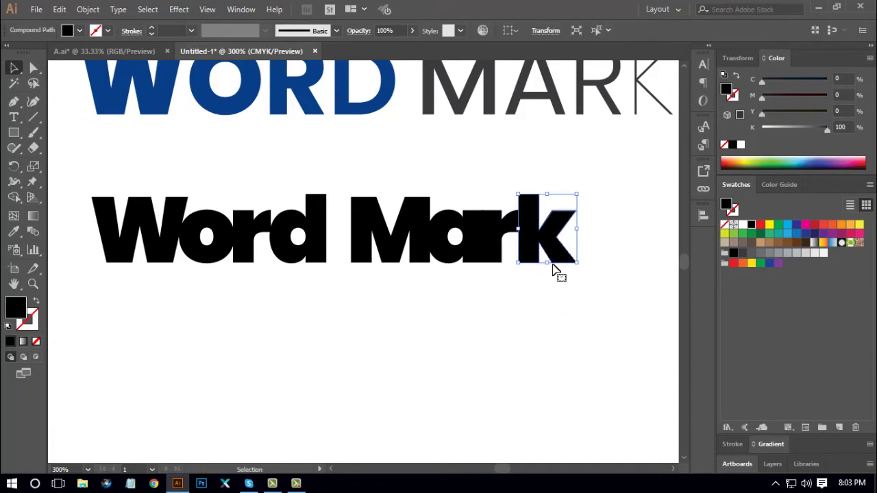
{"action": "left_click", "coordinate": [541, 333]}
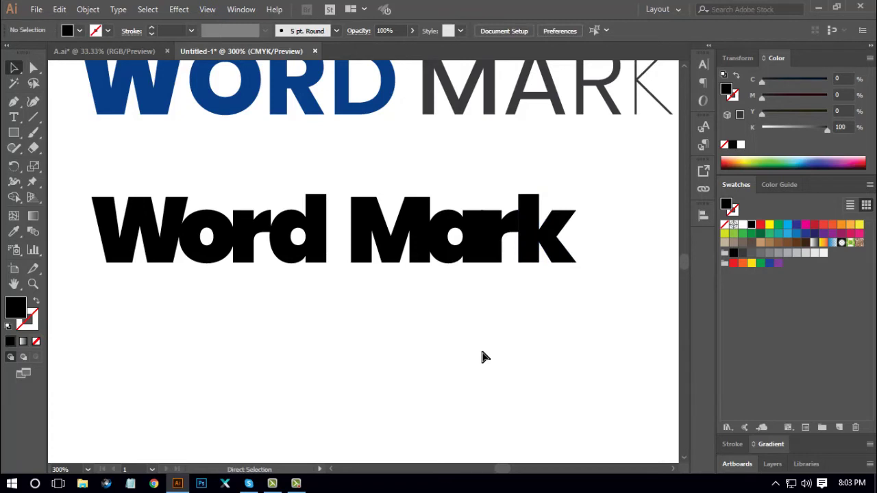
- Shift Mark left until it butts against Word, reading WordMark
{"action": "key", "text": "ctrl+minus"}
{"action": "left_click_drag", "start_coordinate": [388, 301], "coordinate": [566, 190]}
{"action": "key", "text": "Left"}
{"action": "key", "text": "Left"}
{"action": "key", "text": "Left"}
{"action": "key", "text": "Left"}
{"action": "key", "text": "Left"}
{"action": "key", "text": "Left"}
{"action": "key", "text": "Left"}
{"action": "key", "text": "Left"}
{"action": "key", "text": "Left"}
{"action": "key", "text": "Left"}
{"action": "key", "text": "Left"}
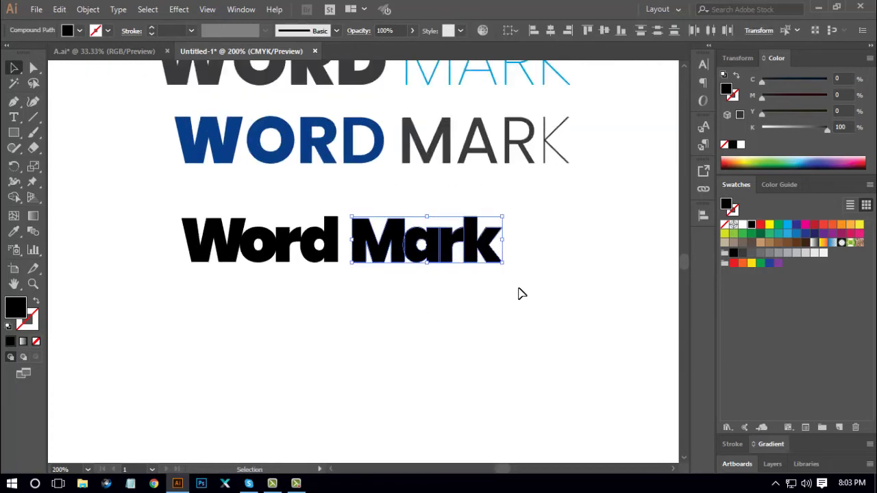
{"action": "key", "text": "Left"}
{"action": "key", "text": "Left"}
{"action": "key", "text": "Left"}
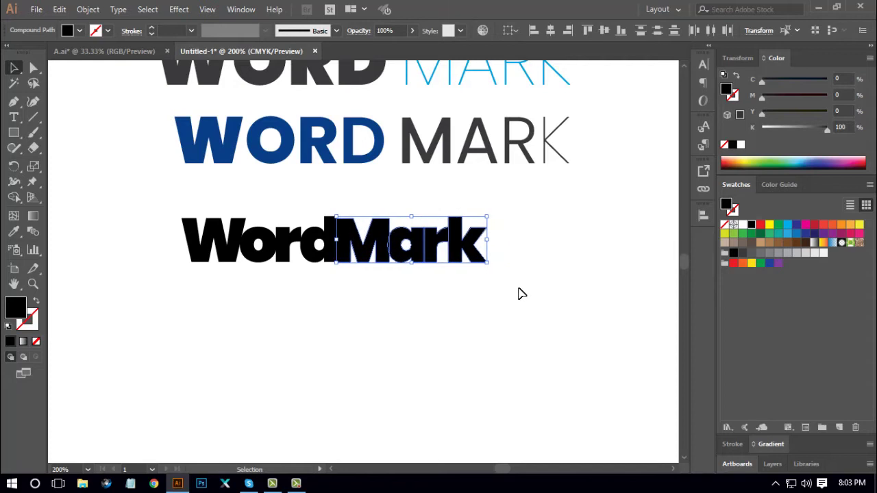
{"action": "key", "text": "Right"}
{"action": "left_click", "coordinate": [487, 353]}
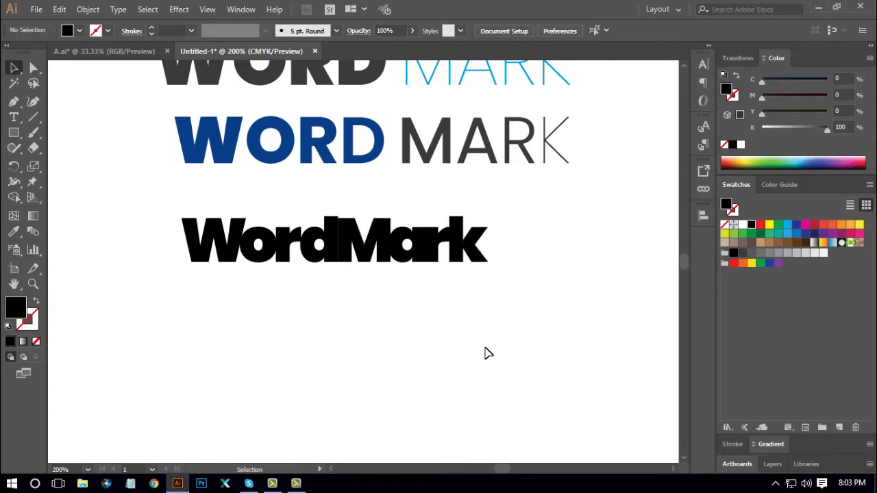
{"action": "left_click_drag", "start_coordinate": [361, 290], "coordinate": [494, 215]}
- Eyedropper the blue of the top WORD onto Mark
{"action": "left_click", "coordinate": [14, 231]}
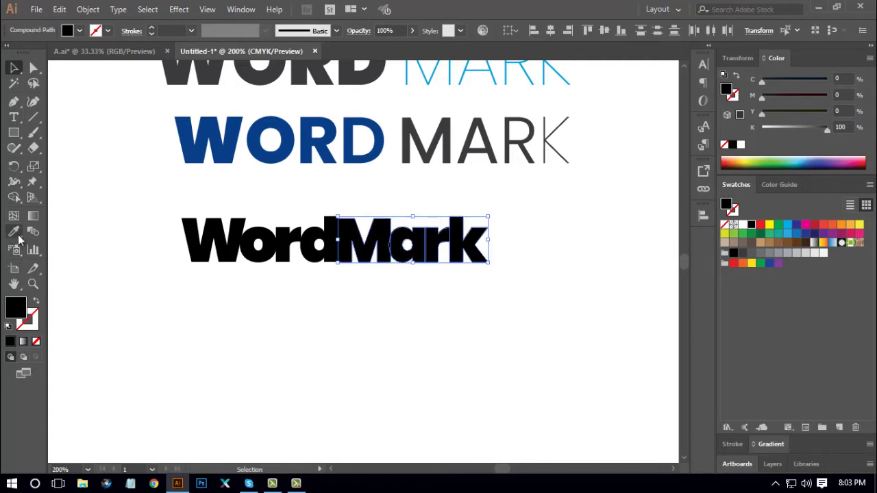
{"action": "left_click", "coordinate": [255, 134]}
{"action": "left_click", "coordinate": [13, 67]}
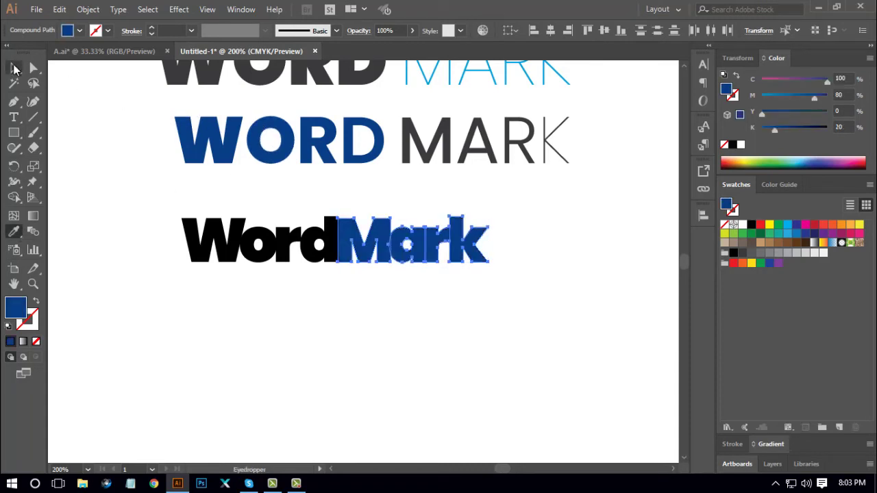
{"action": "left_click", "coordinate": [233, 344]}
- Eyedropper the orange of the top MARK onto Word
{"action": "scroll", "coordinate": [385, 206], "scroll_direction": "up", "scroll_amount": 3}
{"action": "left_click_drag", "start_coordinate": [148, 281], "coordinate": [355, 362]}
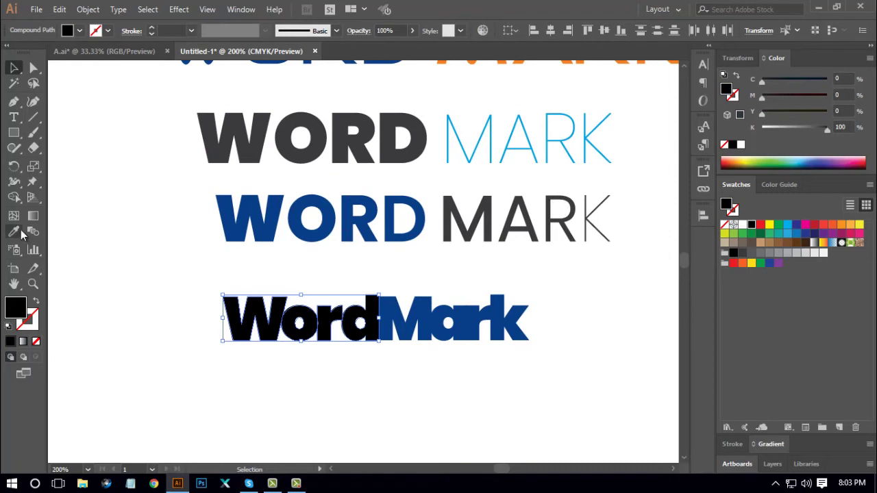
{"action": "left_click", "coordinate": [14, 231]}
{"action": "scroll", "coordinate": [186, 261], "scroll_direction": "up", "scroll_amount": 1}
{"action": "scroll", "coordinate": [187, 261], "scroll_direction": "up", "scroll_amount": 3}
{"action": "left_click", "coordinate": [474, 103]}
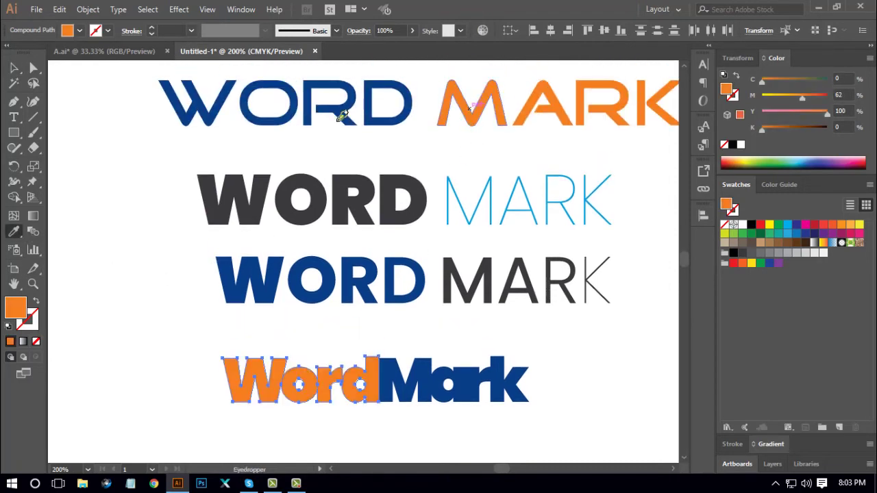
{"action": "left_click", "coordinate": [14, 69]}
{"action": "left_click", "coordinate": [288, 329]}
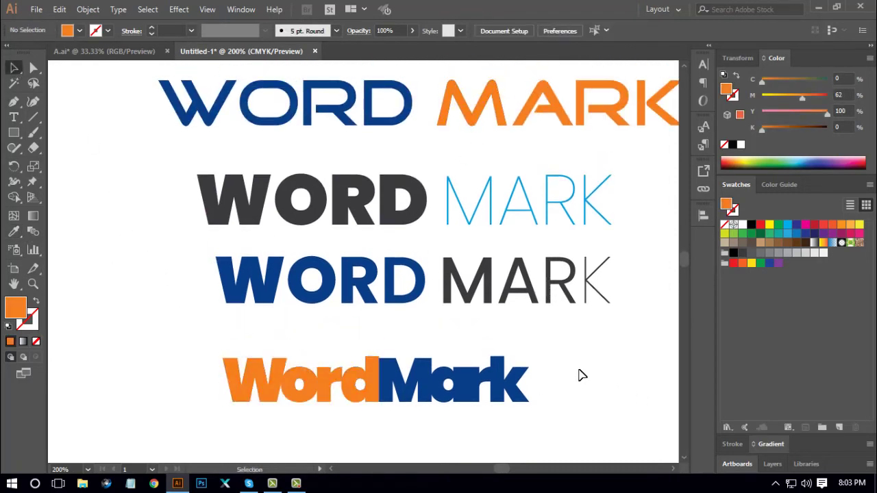
- Zoom out to view the whole artboard and the lower WORD MARK lines
{"action": "key", "text": "ctrl+1"}
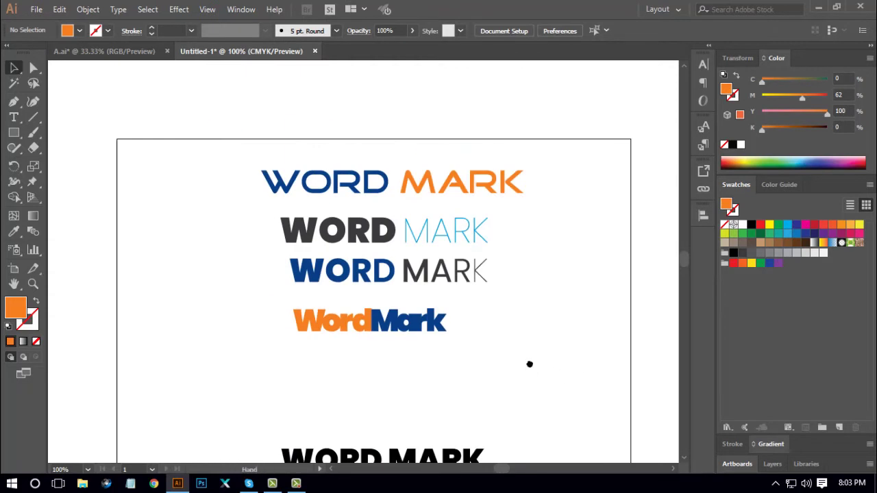
{"action": "left_click_drag", "start_coordinate": [529, 364], "coordinate": [521, 325]}
{"action": "key", "text": "ctrl+plus"}
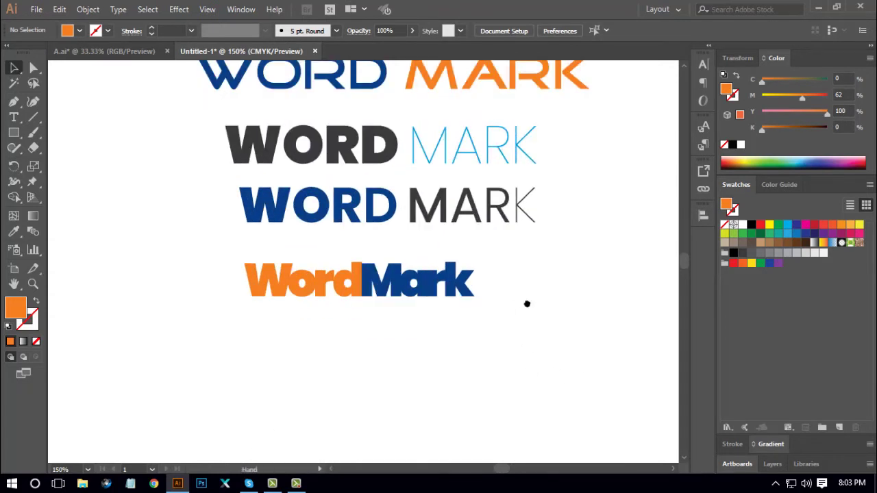
{"action": "key", "text": "ctrl+minus"}
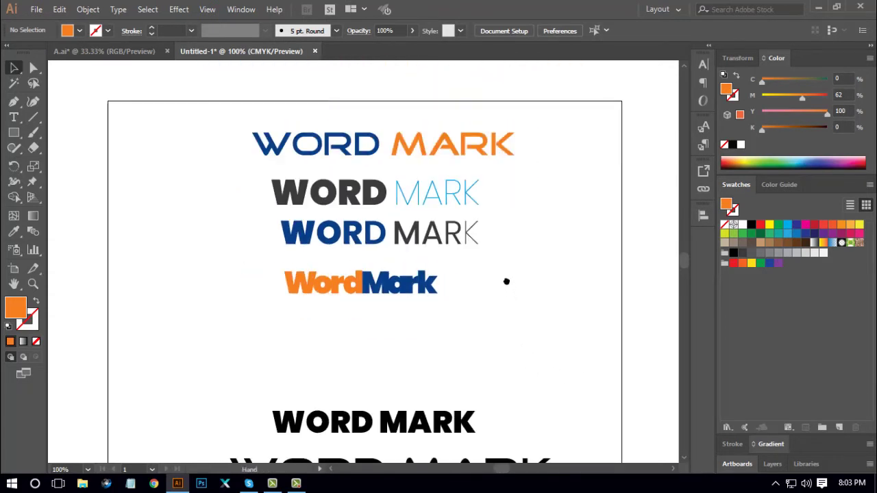
{"action": "scroll", "coordinate": [505, 288], "scroll_direction": "down", "scroll_amount": 1}
- Move the lower black WORD MARK line up beneath the WordMark logo
{"action": "left_click_drag", "start_coordinate": [443, 400], "coordinate": [439, 309]}
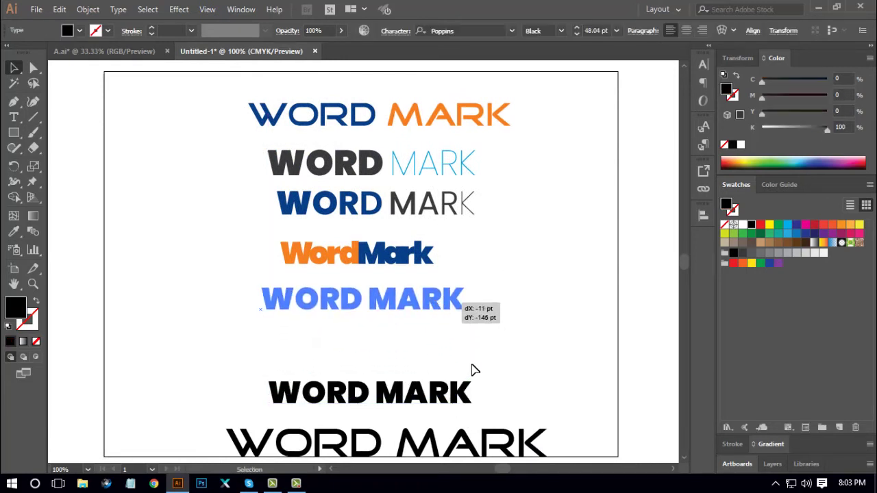
{"action": "left_click", "coordinate": [417, 274]}
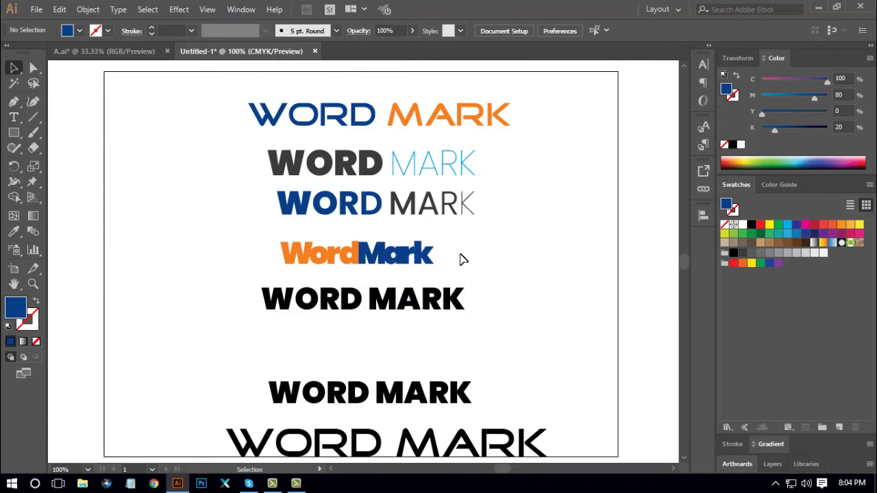
{"action": "left_click", "coordinate": [415, 260]}
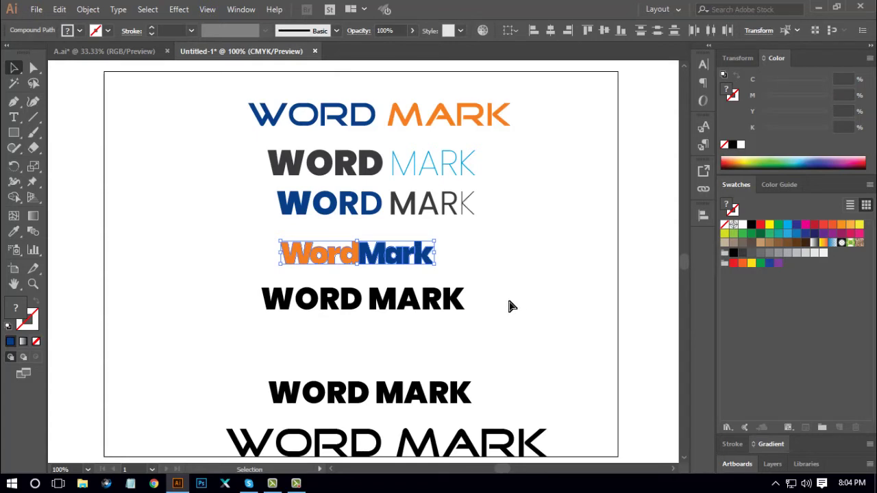
{"action": "key", "text": "a"}
{"action": "key", "text": "v"}
{"action": "left_click", "coordinate": [439, 276]}
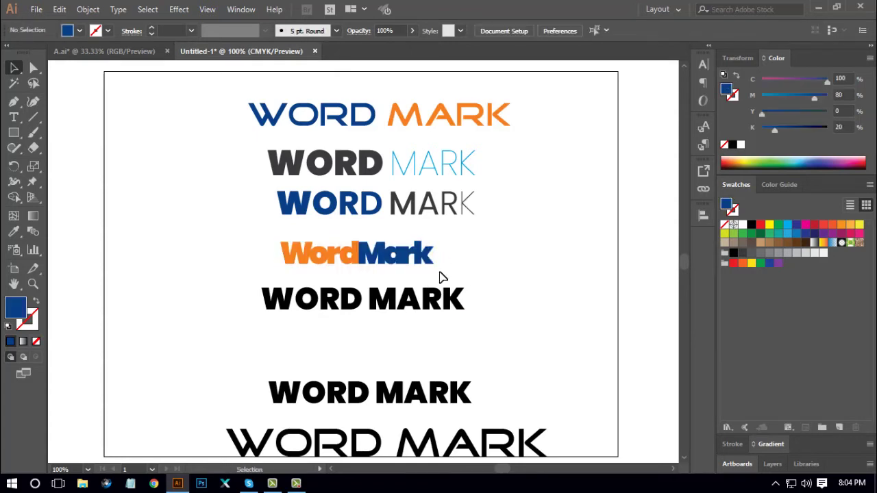
- Duplicate the WordMark logo and enlarge it to about 265.54 pt wide
{"action": "left_click_drag", "start_coordinate": [443, 266], "coordinate": [462, 254]}
{"action": "left_click", "coordinate": [525, 297]}
{"action": "left_click", "coordinate": [450, 309]}
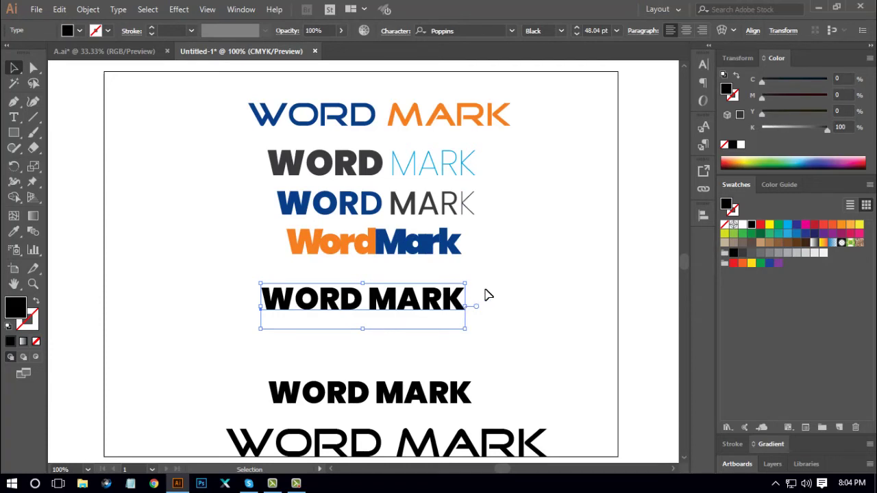
- Set the tracking of the black WORD MARK text to 700
{"action": "left_click", "coordinate": [701, 65]}
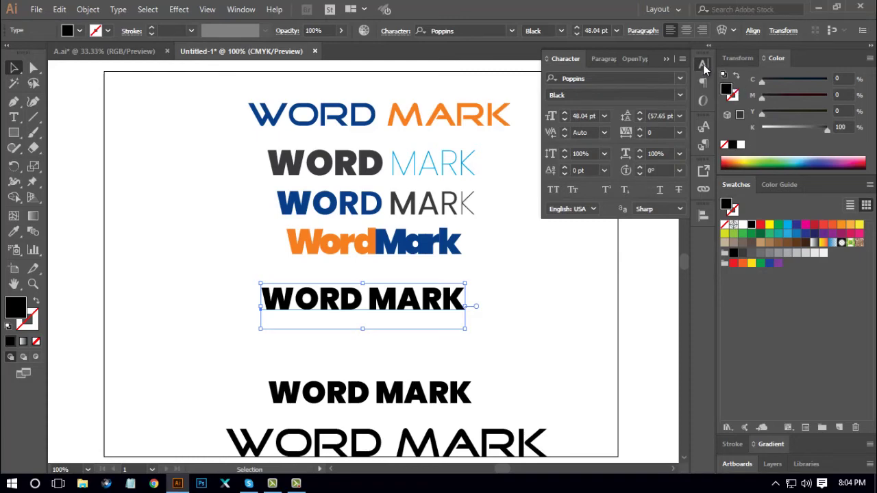
{"action": "left_click", "coordinate": [703, 65]}
{"action": "left_click", "coordinate": [243, 9]}
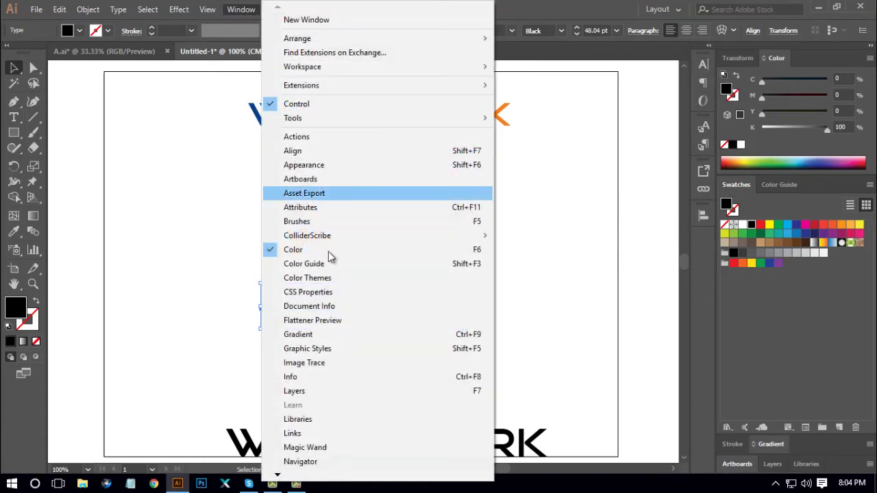
{"action": "left_click", "coordinate": [180, 187]}
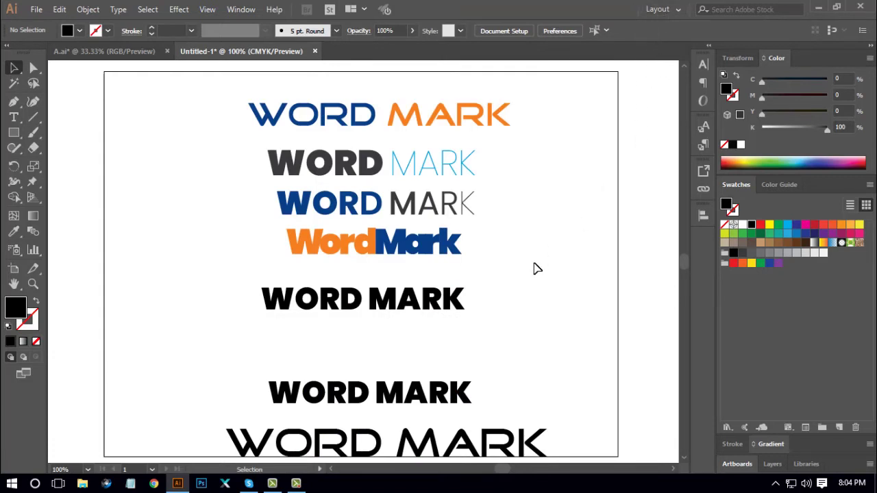
{"action": "left_click", "coordinate": [456, 304]}
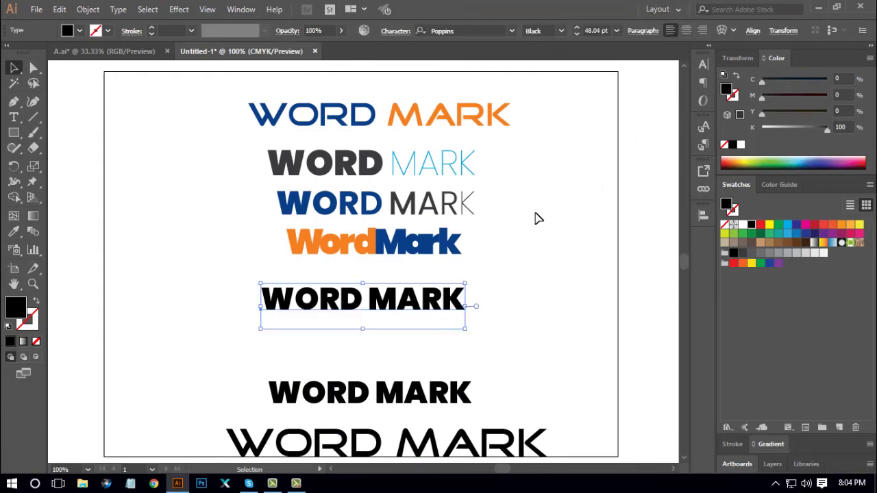
{"action": "left_click", "coordinate": [703, 65]}
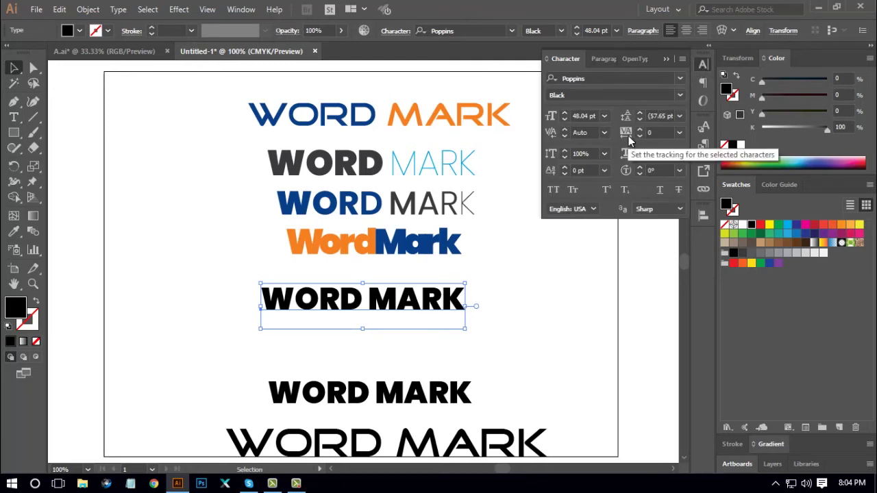
{"action": "left_click", "coordinate": [664, 131]}
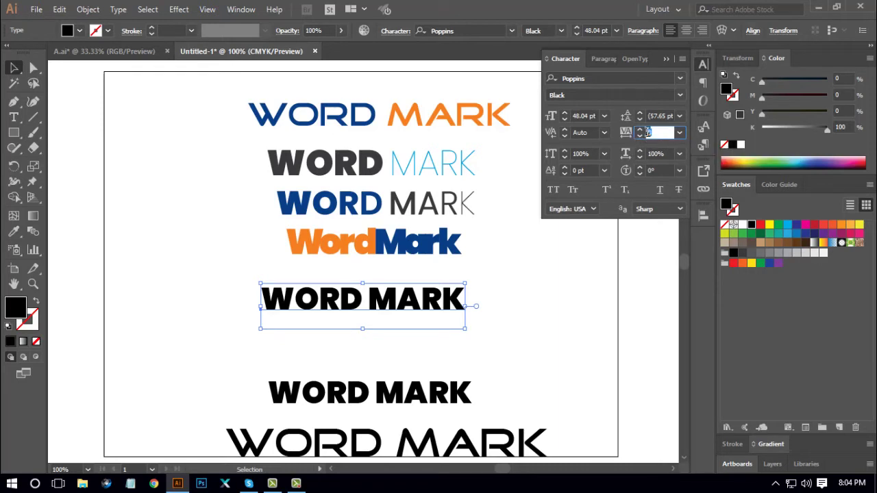
{"action": "key", "text": "Up"}
{"action": "type", "text": "0"}
{"action": "key", "text": "Return"}
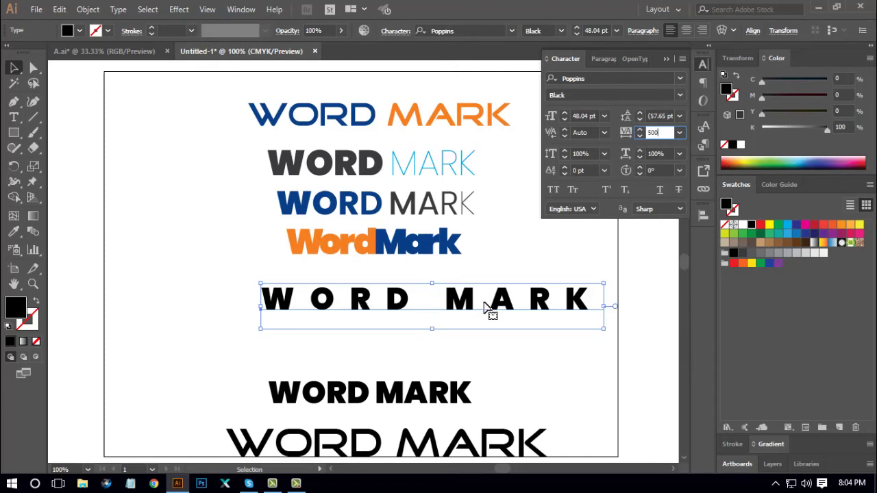
{"action": "double_click", "coordinate": [661, 133]}
{"action": "type", "text": "700"}
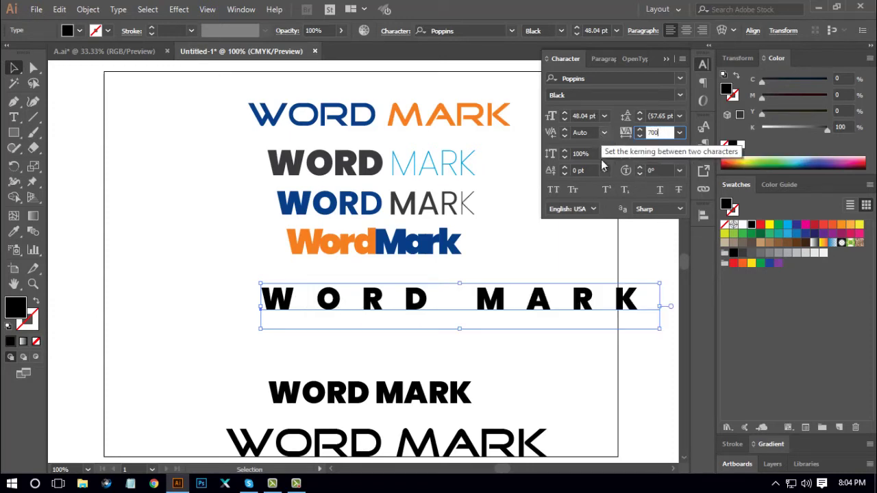
- Shrink the spaced WORD MARK text frame and move it up just under the WordMark row
{"action": "left_click", "coordinate": [700, 65]}
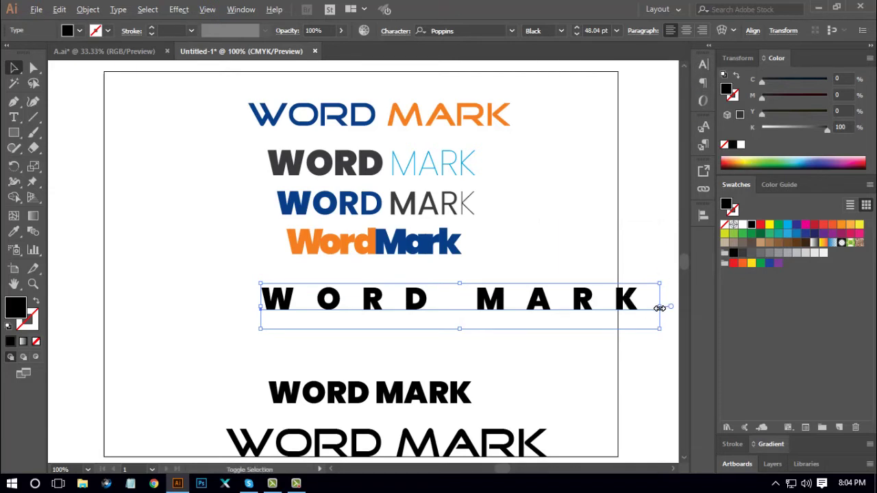
{"action": "left_click_drag", "start_coordinate": [659, 307], "coordinate": [581, 304]}
{"action": "left_click", "coordinate": [583, 368]}
{"action": "left_click_drag", "start_coordinate": [513, 308], "coordinate": [428, 286]}
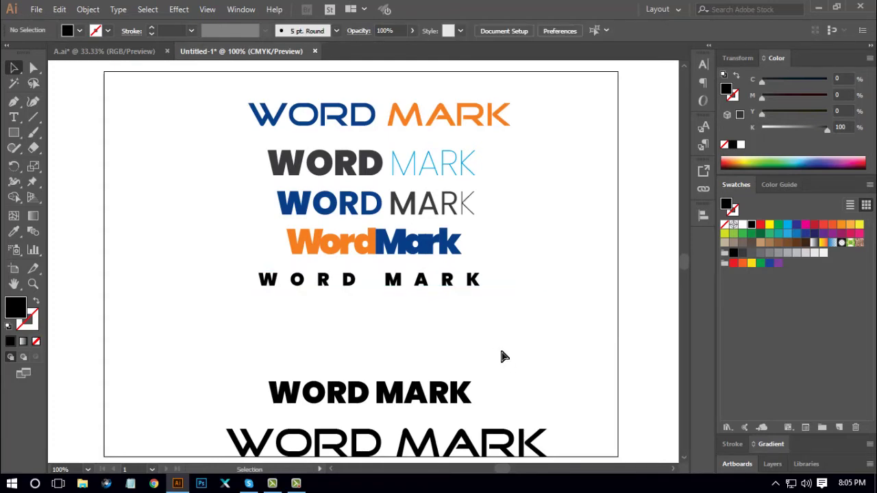
- Convert the spaced WORD MARK text to outlines and give it WORD's dark blue
{"action": "key", "text": "ctrl+minus"}
{"action": "key", "text": "ctrl+plus"}
{"action": "left_click_drag", "start_coordinate": [542, 352], "coordinate": [535, 319]}
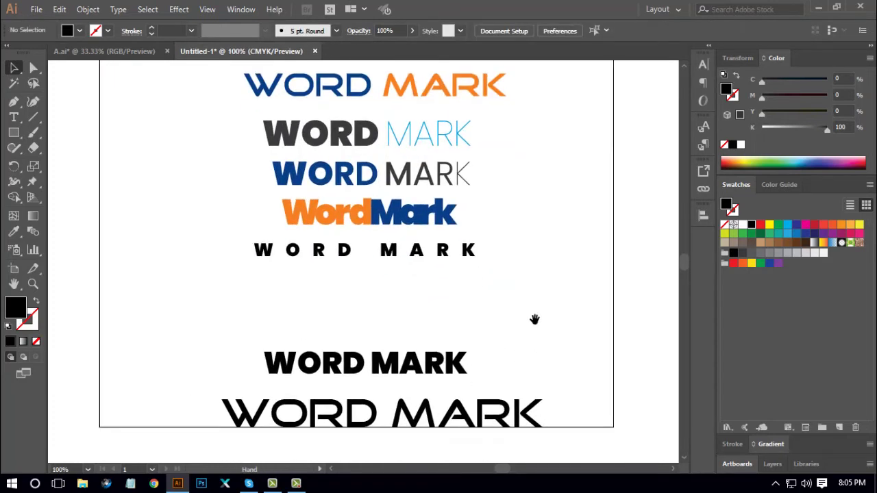
{"action": "left_click", "coordinate": [448, 258]}
{"action": "right_click", "coordinate": [446, 258]}
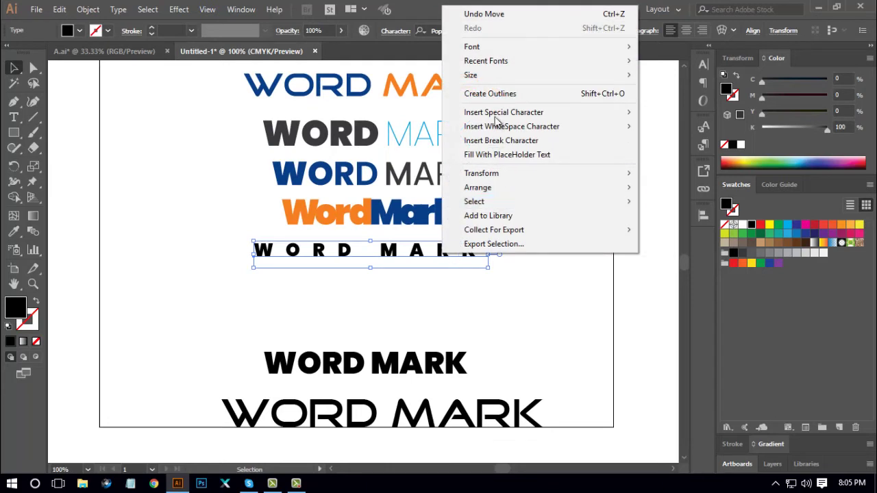
{"action": "left_click", "coordinate": [500, 95]}
{"action": "left_click", "coordinate": [14, 231]}
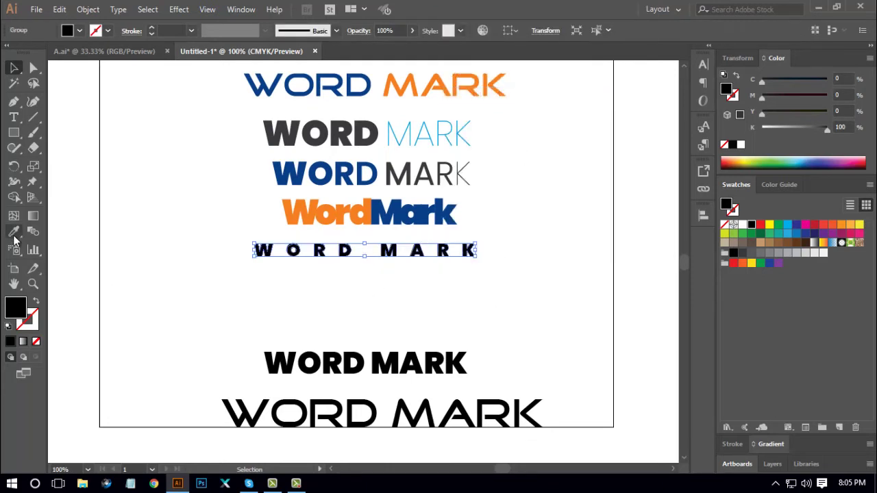
{"action": "left_click", "coordinate": [305, 175]}
- Recolour the outlined M A R K letters with the dark grey of the MARK above
{"action": "left_click", "coordinate": [33, 67]}
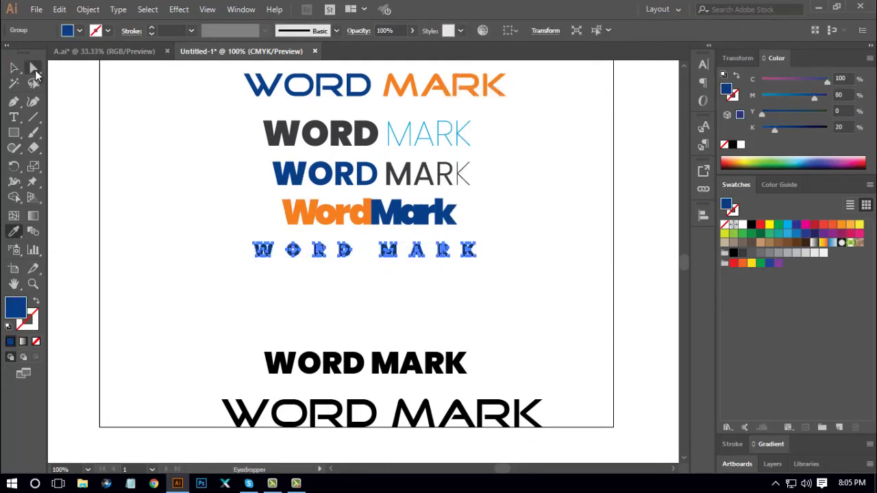
{"action": "left_click", "coordinate": [367, 276]}
{"action": "left_click_drag", "start_coordinate": [373, 272], "coordinate": [509, 247]}
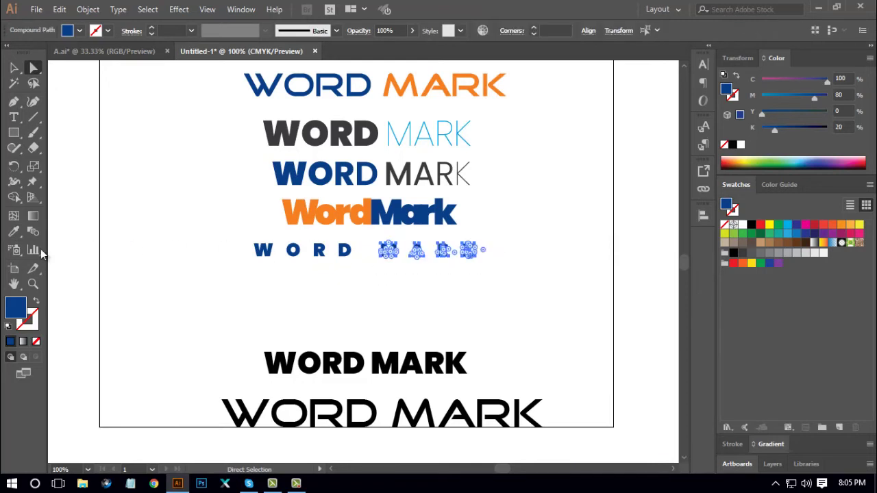
{"action": "left_click", "coordinate": [13, 231]}
{"action": "left_click", "coordinate": [320, 170]}
{"action": "left_click", "coordinate": [391, 168]}
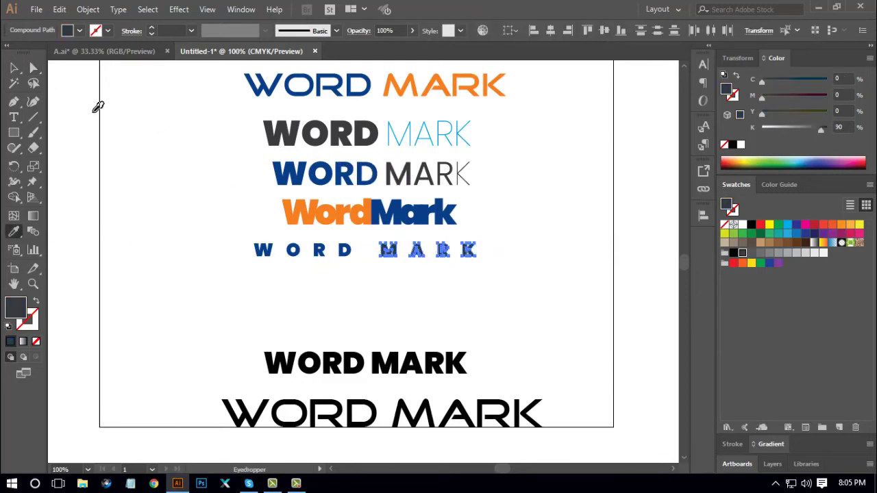
{"action": "left_click", "coordinate": [14, 67]}
{"action": "left_click", "coordinate": [302, 266]}
{"action": "key", "text": "space"}
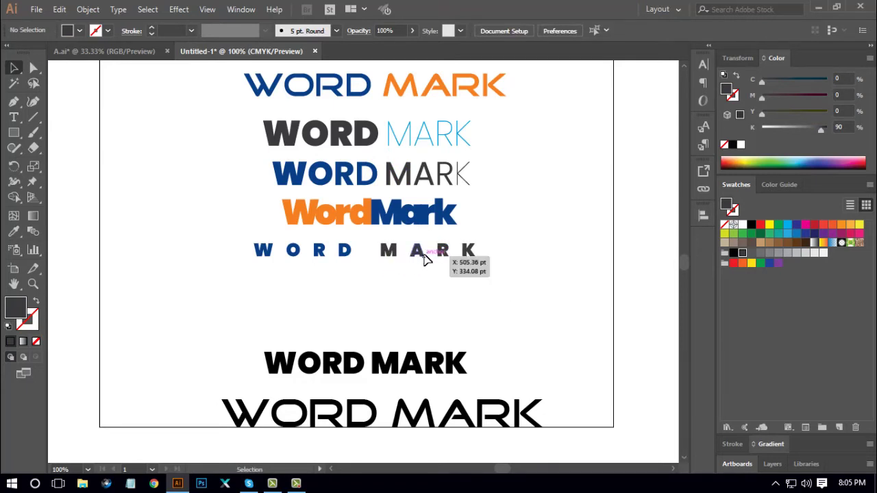
{"action": "left_click_drag", "start_coordinate": [423, 254], "coordinate": [421, 256]}
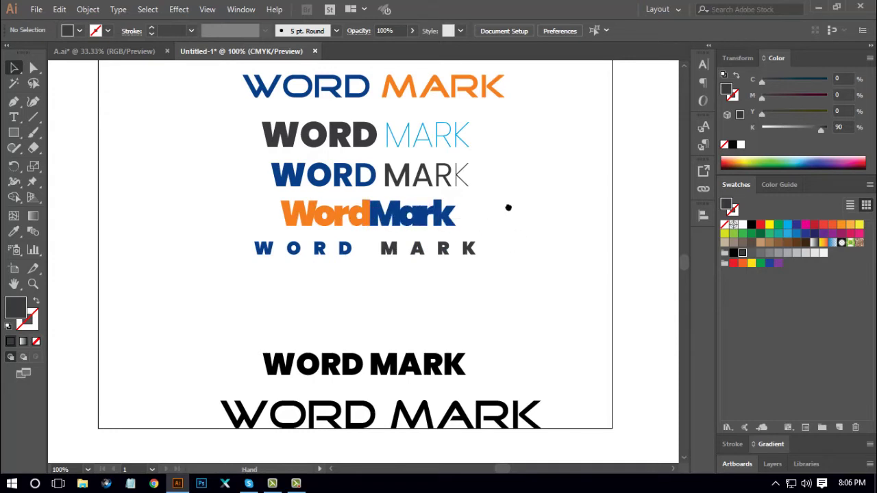
{"action": "left_click_drag", "start_coordinate": [507, 205], "coordinate": [511, 209]}
- Move the five stacked wordmarks off the artboard's left and keep a blue-orange WORD MARK copy on it, viewed at 150%
{"action": "key", "text": "ctrl+minus"}
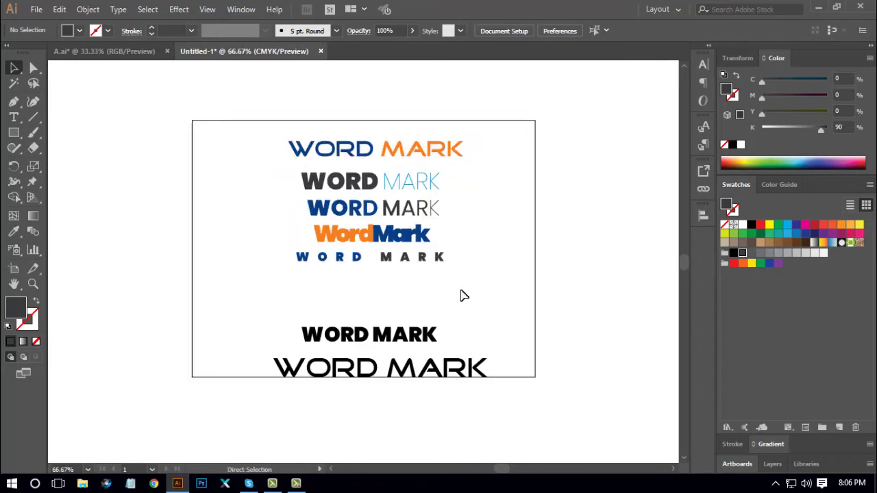
{"action": "scroll", "coordinate": [472, 223], "scroll_direction": "up", "scroll_amount": 1}
{"action": "left_click_drag", "start_coordinate": [333, 293], "coordinate": [438, 210]}
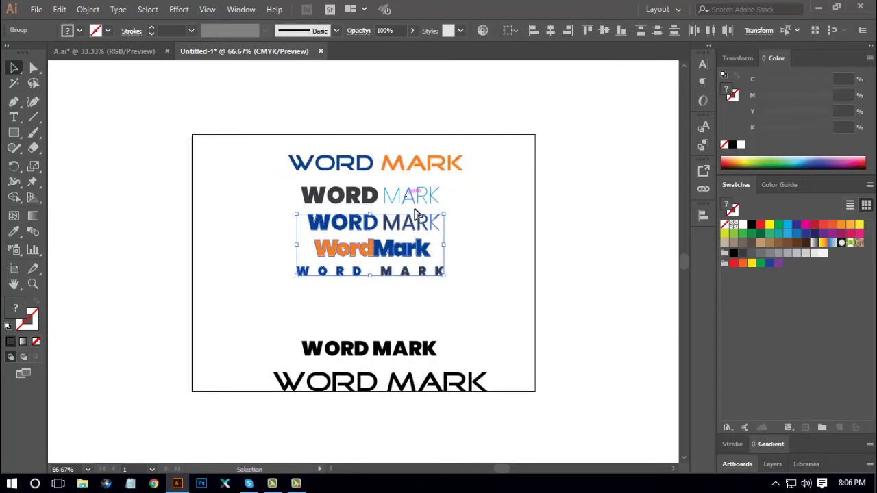
{"action": "left_click_drag", "start_coordinate": [284, 296], "coordinate": [432, 215]}
{"action": "left_click", "coordinate": [294, 276]}
{"action": "left_click", "coordinate": [464, 267]}
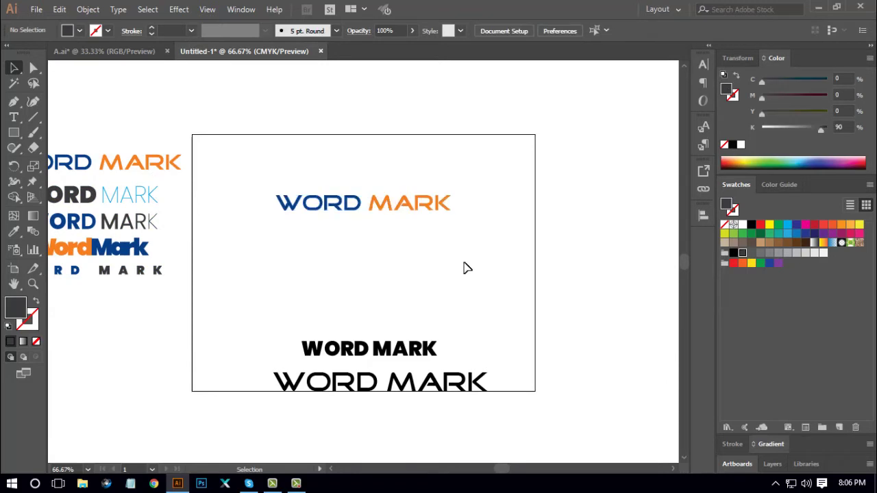
{"action": "left_click_drag", "start_coordinate": [458, 265], "coordinate": [503, 272]}
{"action": "key", "text": "ctrl+plus"}
{"action": "key", "text": "ctrl+plus"}
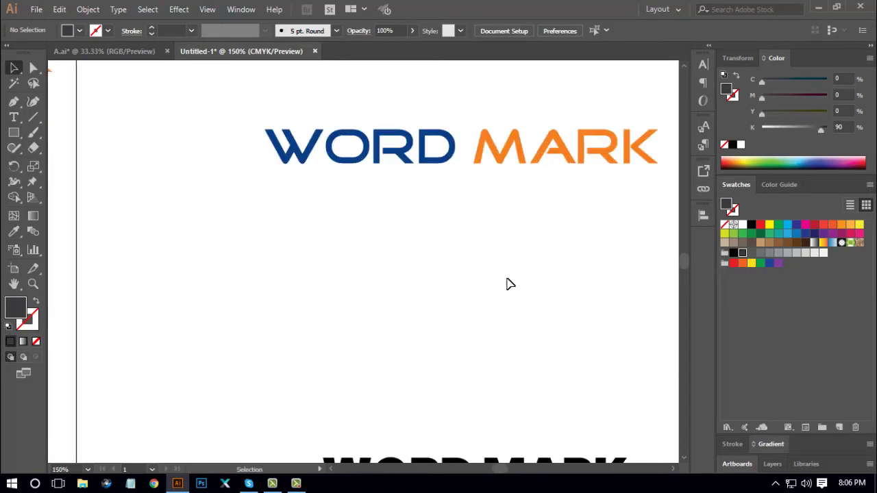
{"action": "left_click_drag", "start_coordinate": [582, 237], "coordinate": [519, 268]}
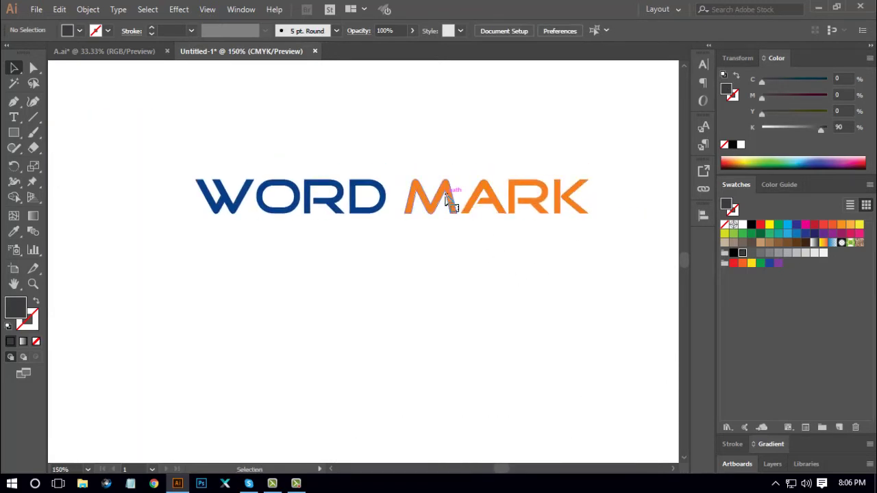
- Ungroup the copied wordmark's letters and zoom in on WORD
{"action": "right_click", "coordinate": [445, 194]}
{"action": "left_click", "coordinate": [483, 302]}
{"action": "left_click", "coordinate": [500, 309]}
{"action": "key", "text": "ctrl+plus"}
{"action": "key", "text": "ctrl+plus"}
{"action": "left_click_drag", "start_coordinate": [245, 245], "coordinate": [299, 321]}
{"action": "key", "text": "ctrl+plus"}
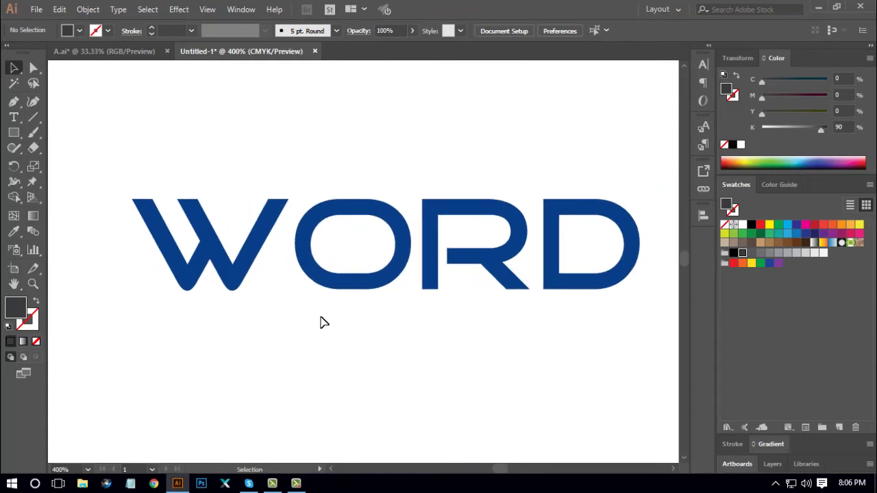
- Shift the W right so it overlaps the blue O and fill it black
{"action": "left_click", "coordinate": [236, 271]}
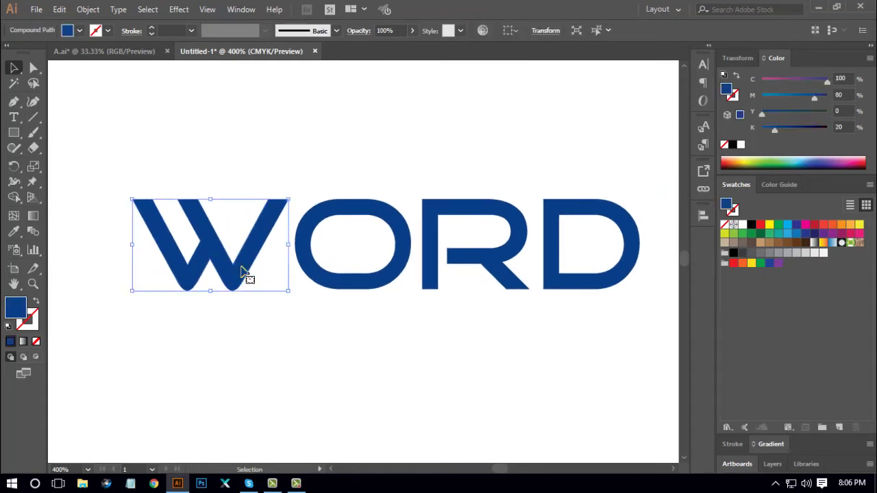
{"action": "left_click_drag", "start_coordinate": [247, 271], "coordinate": [287, 274]}
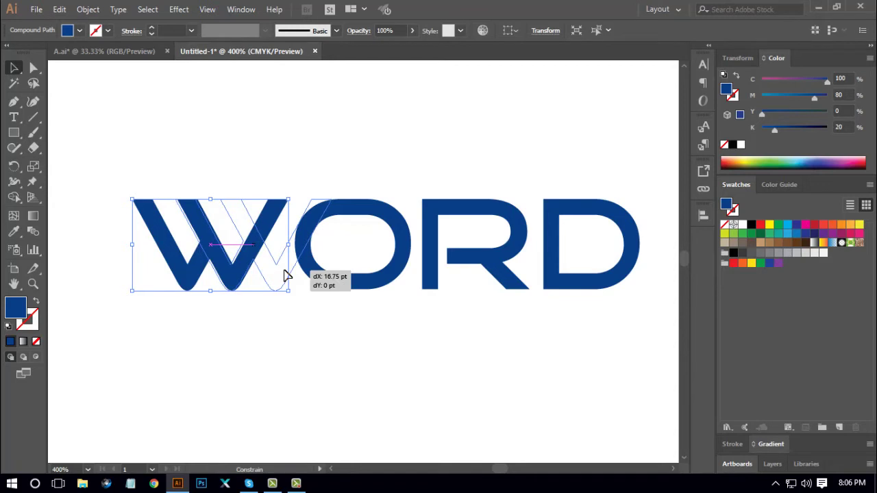
{"action": "left_click_drag", "start_coordinate": [289, 275], "coordinate": [288, 275]}
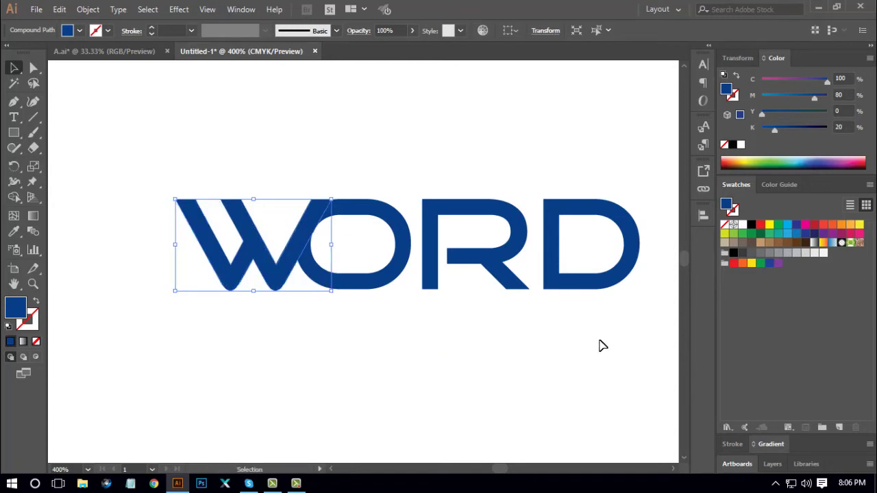
{"action": "left_click", "coordinate": [751, 226]}
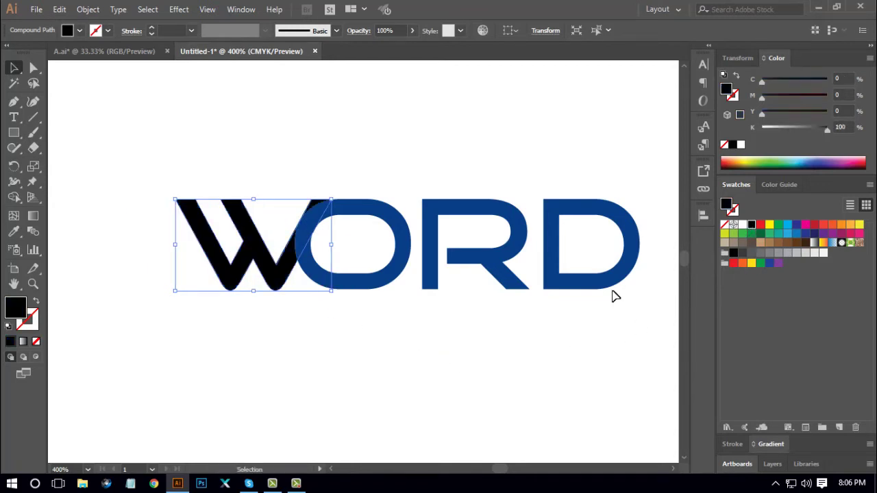
{"action": "left_click", "coordinate": [422, 360]}
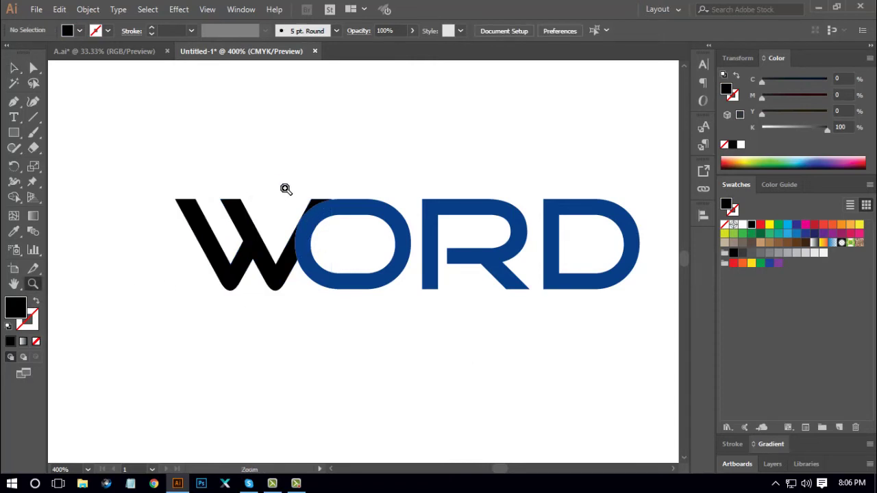
- Nudge the black W a fraction right so its diagonal edge meets the O's outer curve
{"action": "left_click_drag", "start_coordinate": [284, 182], "coordinate": [338, 247]}
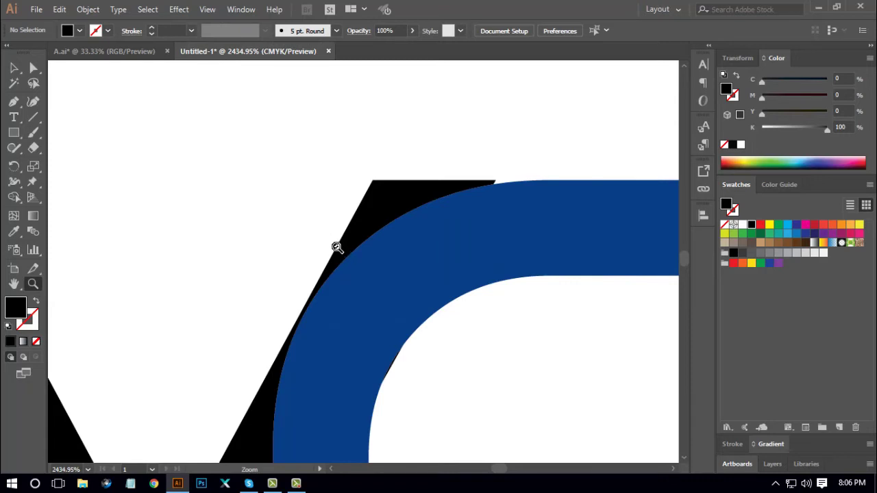
{"action": "left_click", "coordinate": [14, 68]}
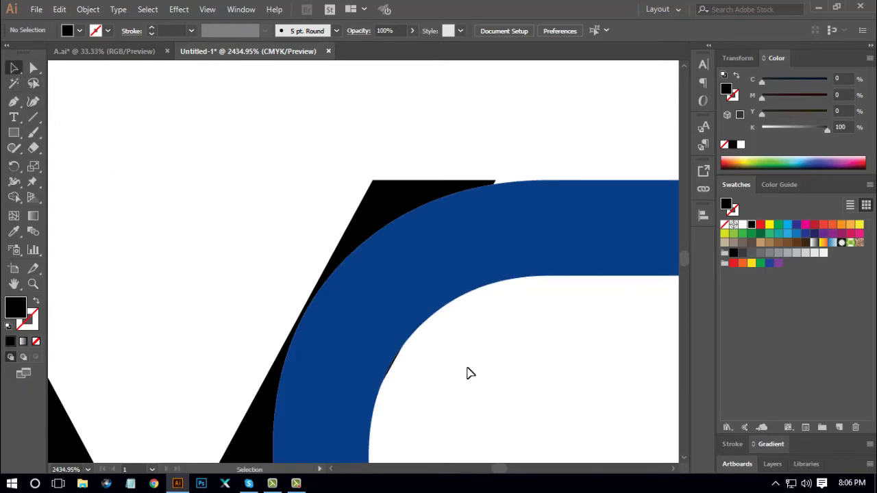
{"action": "left_click_drag", "start_coordinate": [468, 372], "coordinate": [439, 315]}
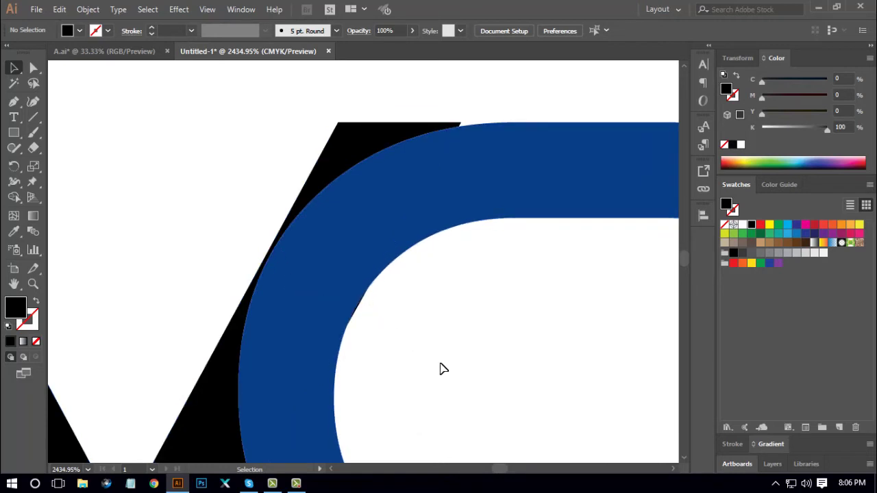
{"action": "left_click_drag", "start_coordinate": [441, 364], "coordinate": [437, 317]}
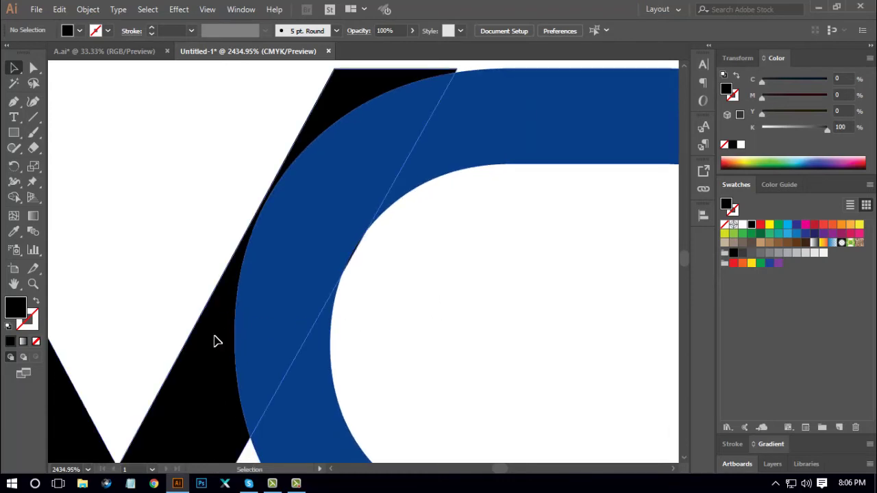
{"action": "left_click_drag", "start_coordinate": [214, 341], "coordinate": [219, 342]}
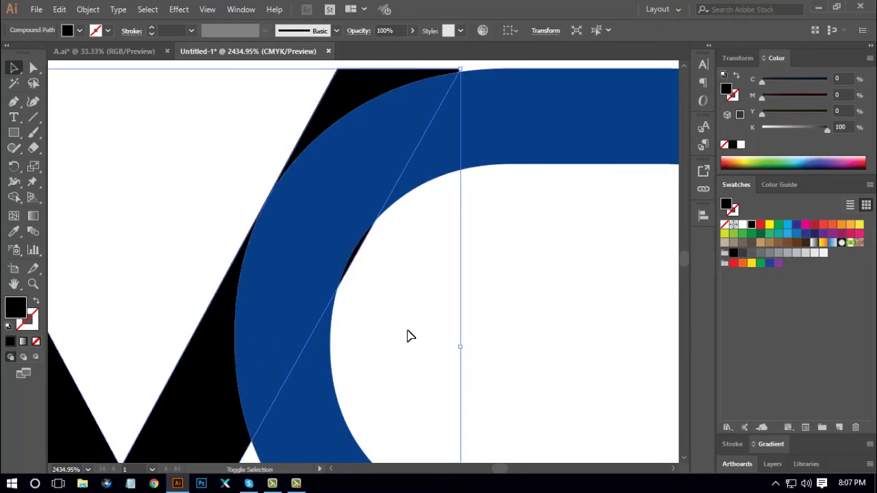
{"action": "left_click", "coordinate": [418, 340]}
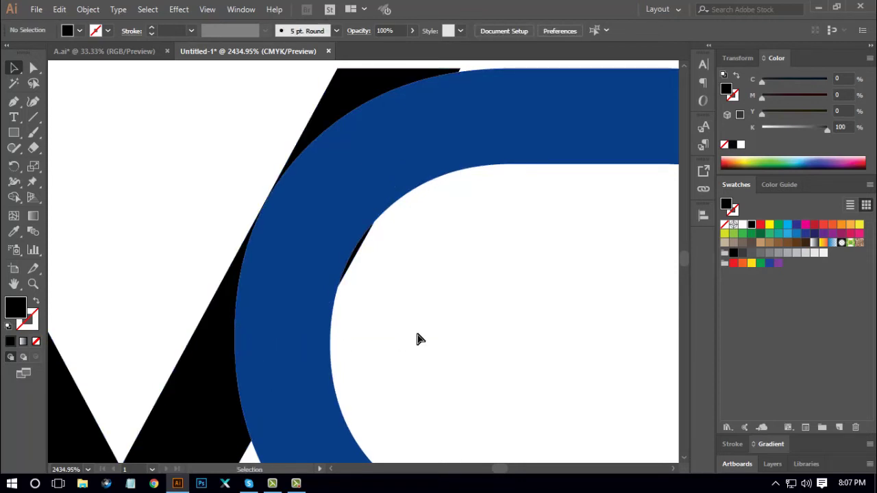
{"action": "key", "text": "ctrl+equal"}
{"action": "key", "text": "ctrl+equal"}
{"action": "scroll", "coordinate": [261, 349], "scroll_direction": "left", "scroll_amount": 2}
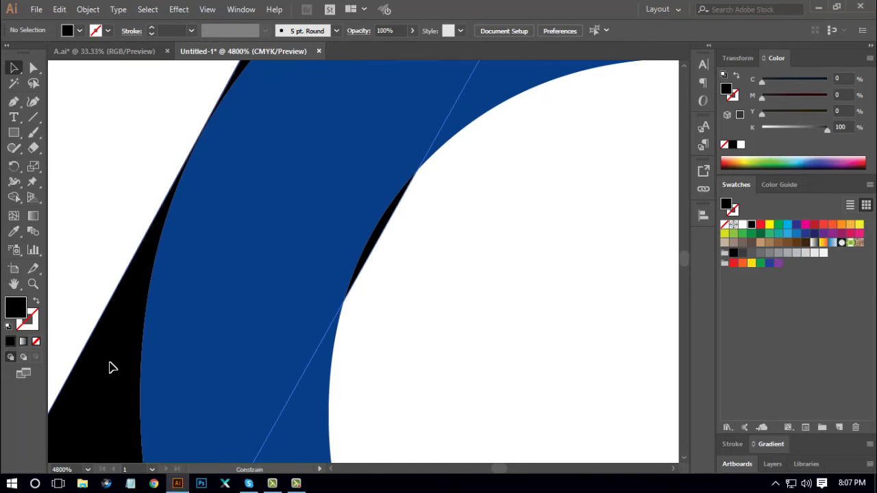
{"action": "left_click_drag", "start_coordinate": [113, 367], "coordinate": [132, 368]}
{"action": "left_click", "coordinate": [442, 358]}
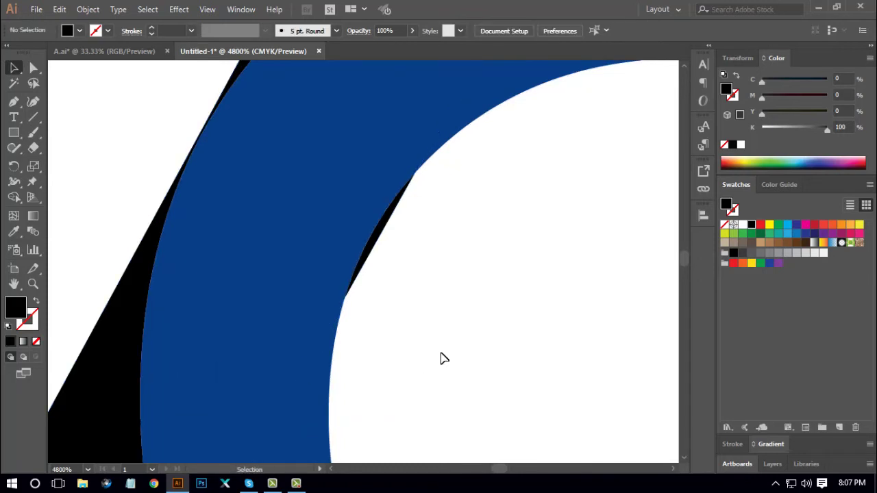
{"action": "scroll", "coordinate": [442, 359], "scroll_direction": "up", "scroll_amount": 3}
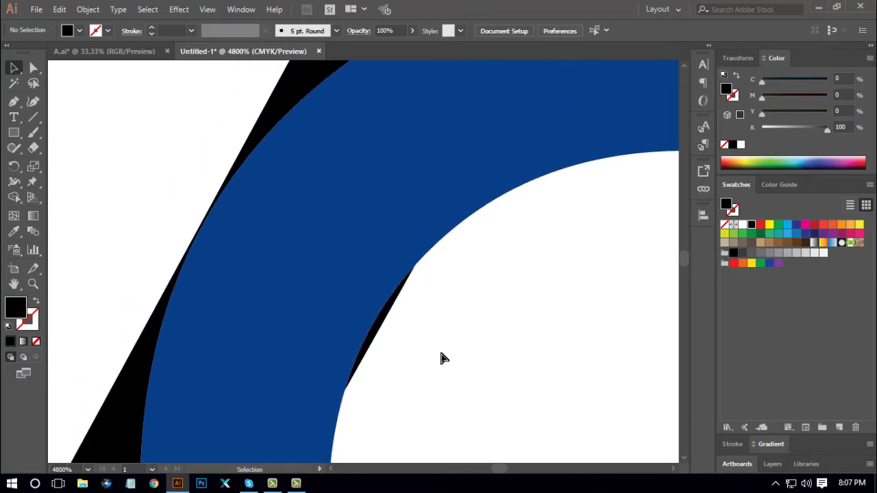
- Switch to Outline view (Ctrl+Y) and inspect the overlapping W and O paths
{"action": "key", "text": "ctrl"}
{"action": "key", "text": "ctrl+y"}
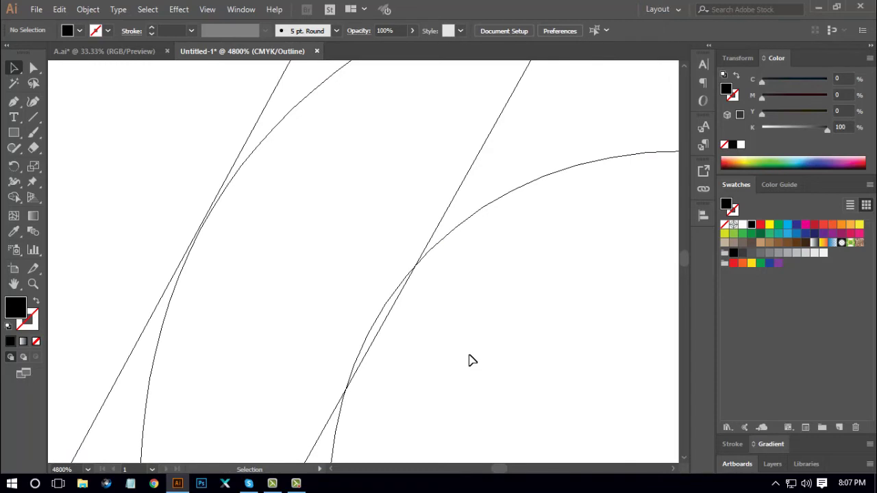
{"action": "scroll", "coordinate": [210, 250], "scroll_direction": "up", "scroll_amount": 1}
{"action": "left_click_drag", "start_coordinate": [209, 251], "coordinate": [297, 319]}
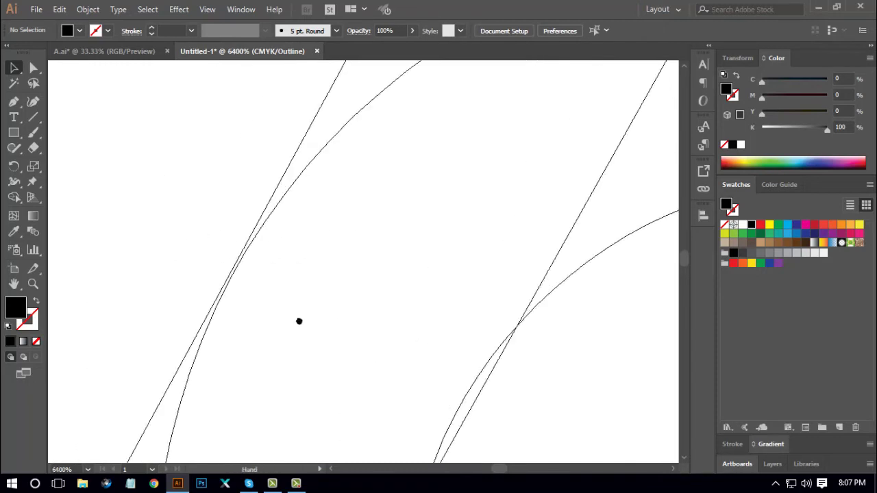
{"action": "scroll", "coordinate": [306, 199], "scroll_direction": "up", "scroll_amount": 1}
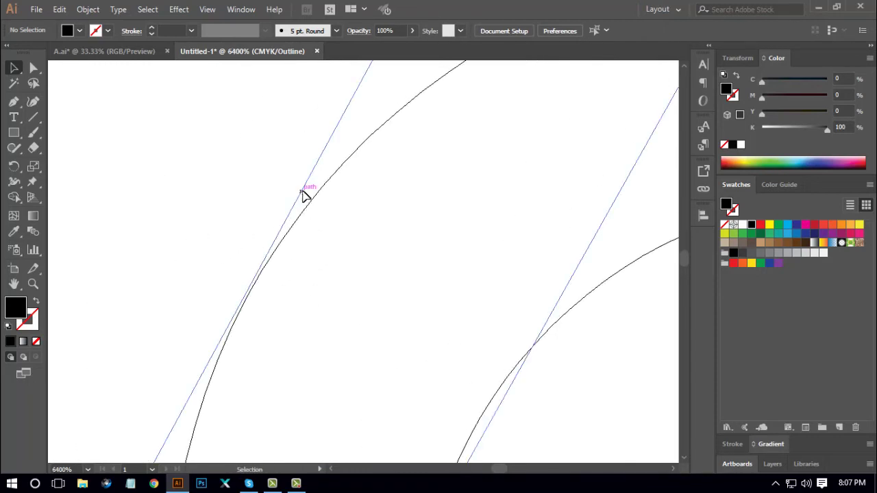
{"action": "left_click_drag", "start_coordinate": [301, 190], "coordinate": [305, 191]}
{"action": "left_click", "coordinate": [210, 231]}
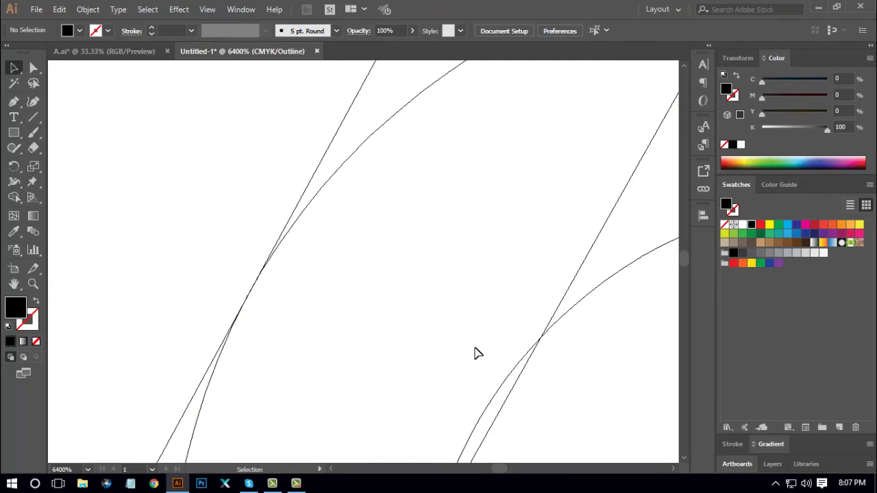
{"action": "key", "text": "ctrl+minus"}
{"action": "key", "text": "ctrl+minus"}
{"action": "key", "text": "ctrl+minus"}
{"action": "key", "text": "ctrl+minus"}
{"action": "key", "text": "ctrl+minus"}
{"action": "key", "text": "ctrl+minus"}
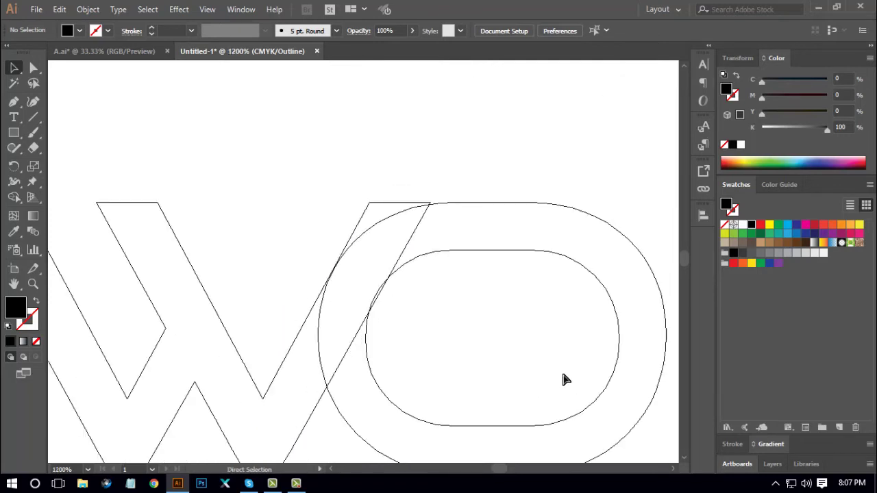
- Return to full-colour Preview and select the overlapping W and O
{"action": "key", "text": "ctrl+minus"}
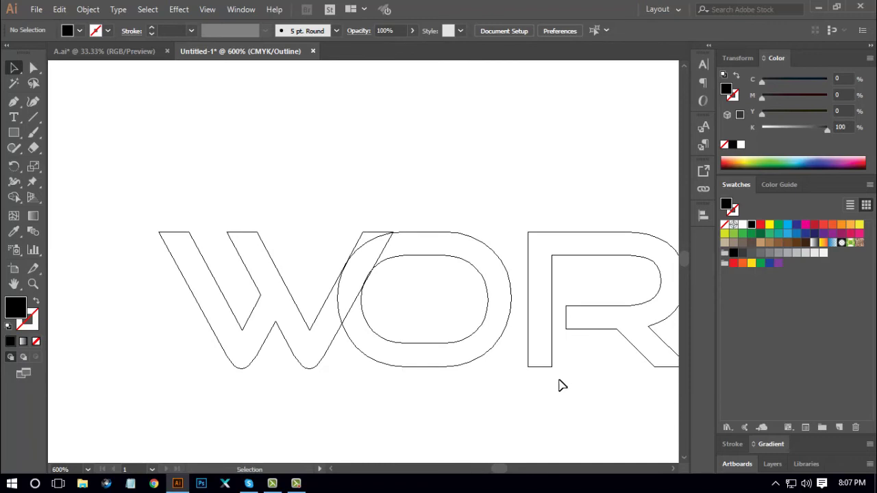
{"action": "left_click_drag", "start_coordinate": [589, 403], "coordinate": [530, 364]}
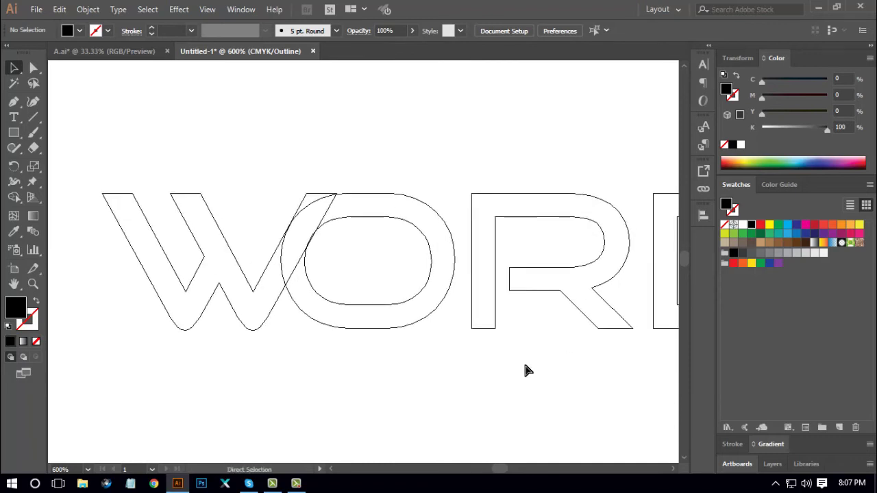
{"action": "key", "text": "ctrl+y"}
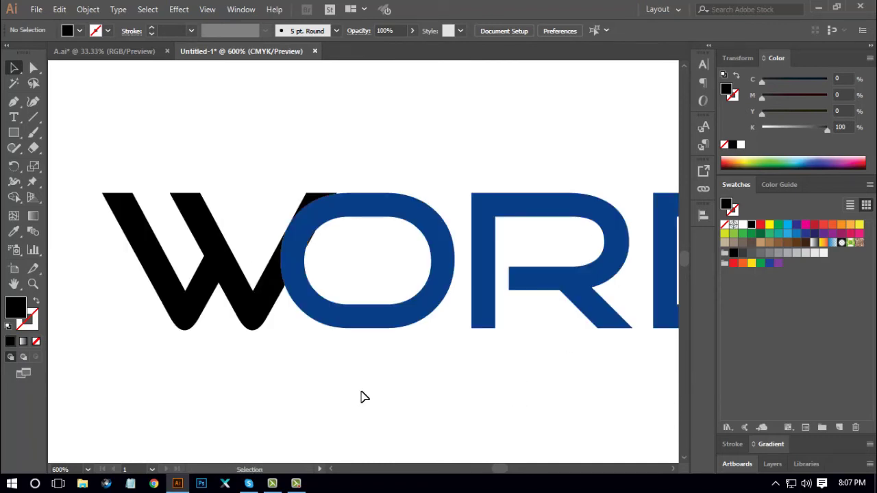
{"action": "left_click_drag", "start_coordinate": [259, 383], "coordinate": [355, 249]}
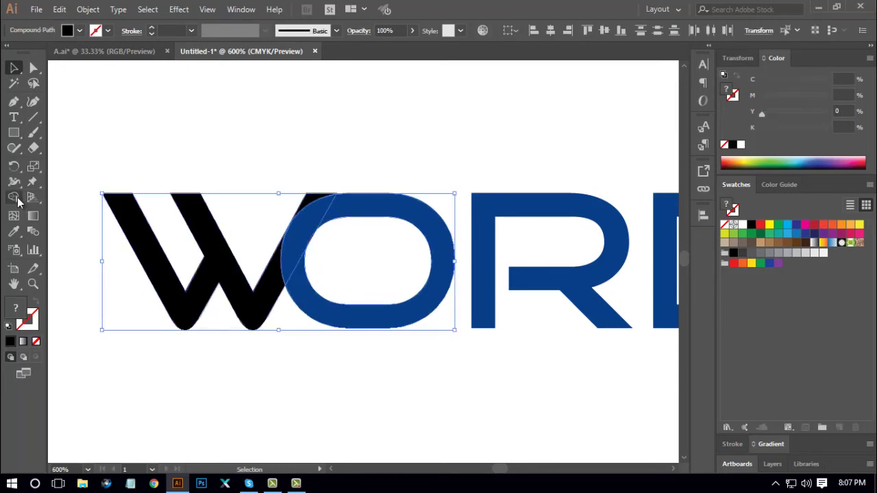
- Zoom in on the overlap and select only the black W path with Direct Selection
{"action": "left_click", "coordinate": [13, 198]}
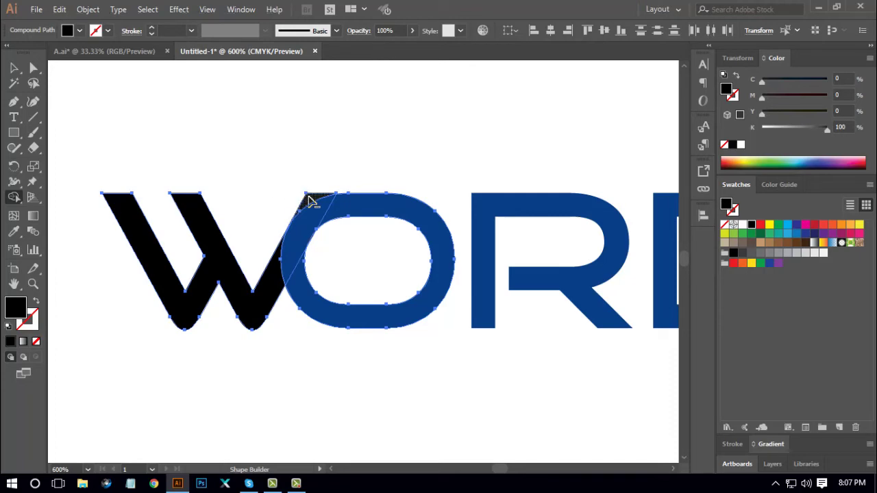
{"action": "key", "text": "ctrl+plus"}
{"action": "key", "text": "ctrl+plus"}
{"action": "key", "text": "ctrl+plus"}
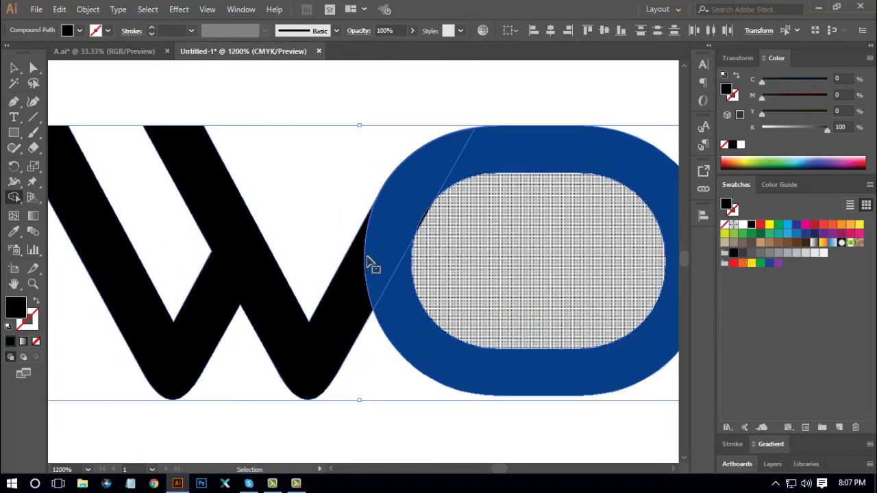
{"action": "left_click_drag", "start_coordinate": [519, 256], "coordinate": [435, 260]}
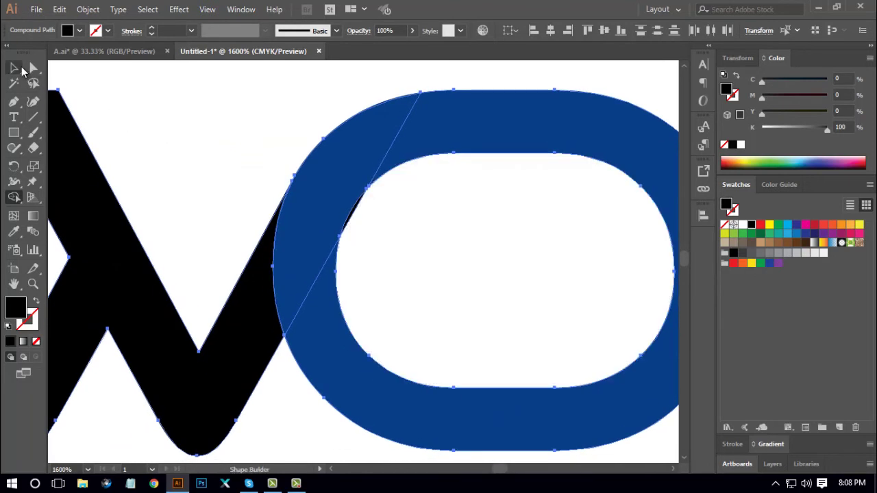
{"action": "left_click", "coordinate": [34, 68]}
{"action": "left_click", "coordinate": [361, 237]}
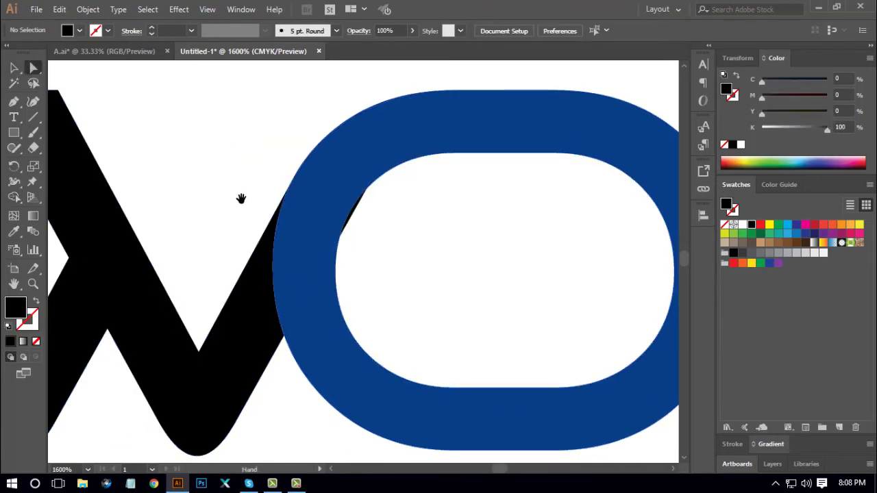
{"action": "left_click_drag", "start_coordinate": [240, 198], "coordinate": [238, 190]}
{"action": "left_click", "coordinate": [254, 303]}
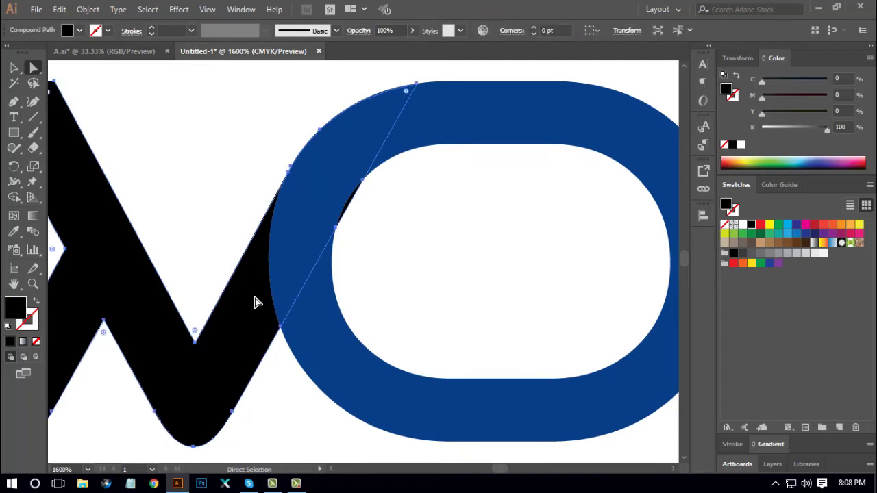
- Add a 3 pt Offset Path around the black W
{"action": "left_click", "coordinate": [87, 9]}
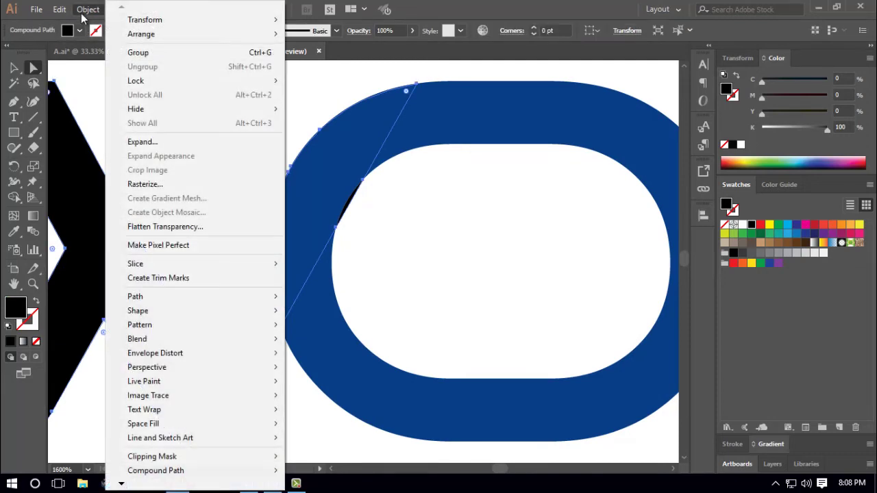
{"action": "mouse_move", "coordinate": [113, 297]}
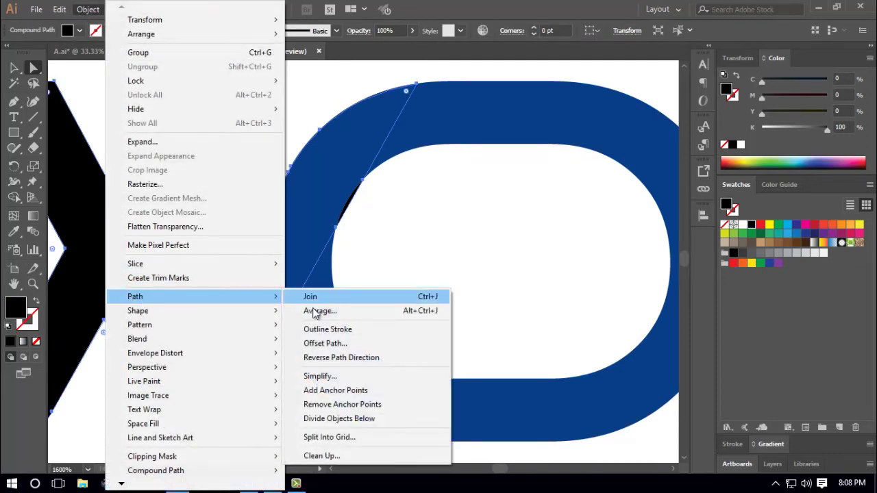
{"action": "left_click", "coordinate": [320, 343]}
{"action": "left_click", "coordinate": [577, 309]}
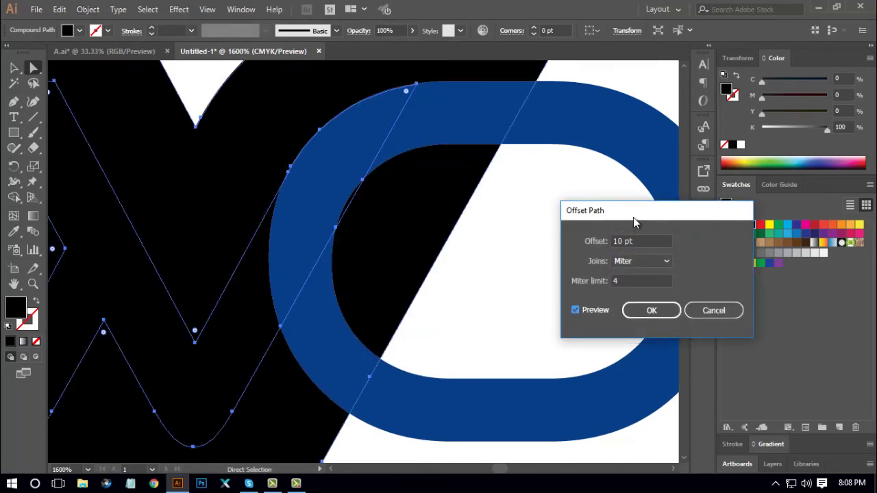
{"action": "left_click_drag", "start_coordinate": [633, 217], "coordinate": [663, 214]}
{"action": "scroll", "coordinate": [671, 238], "scroll_direction": "down", "scroll_amount": 7}
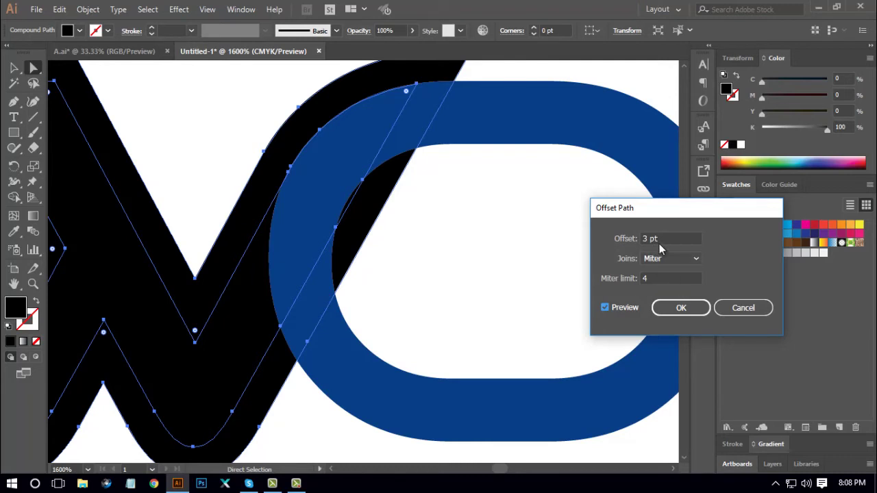
{"action": "scroll", "coordinate": [661, 240], "scroll_direction": "up", "scroll_amount": 1}
{"action": "scroll", "coordinate": [661, 239], "scroll_direction": "down", "scroll_amount": 1}
{"action": "left_click", "coordinate": [681, 309]}
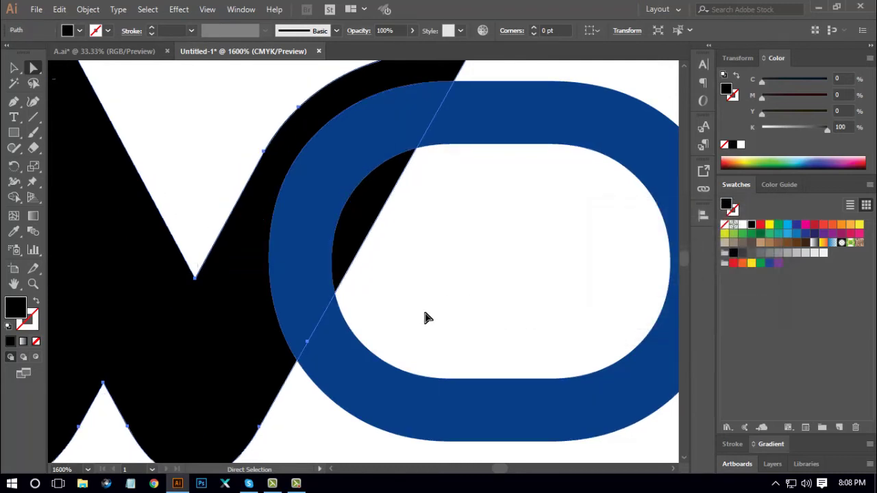
- Use Shape Builder to delete the sliver beside the blue O, leaving a white gap
{"action": "left_click_drag", "start_coordinate": [480, 326], "coordinate": [191, 166]}
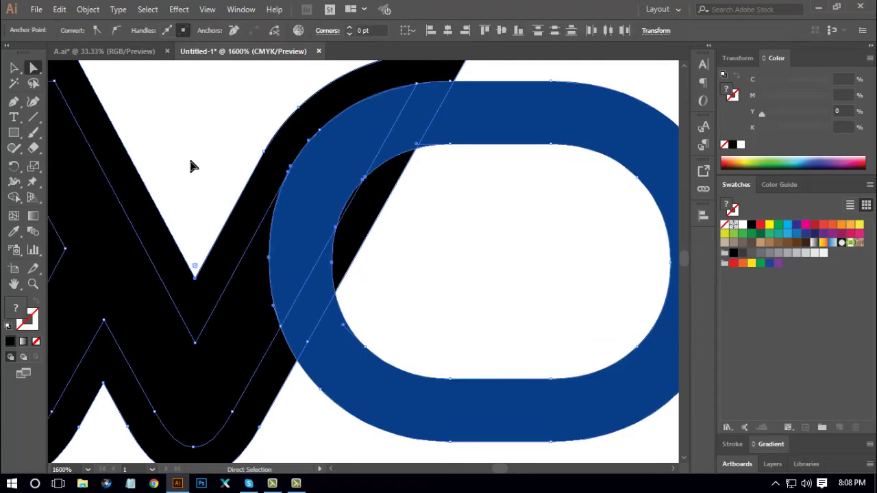
{"action": "left_click", "coordinate": [13, 197]}
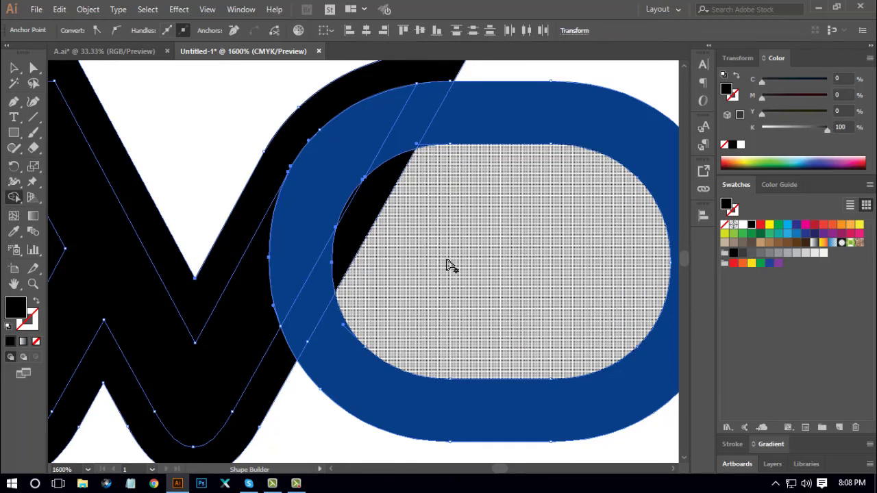
{"action": "left_click", "coordinate": [320, 297], "text": "alt"}
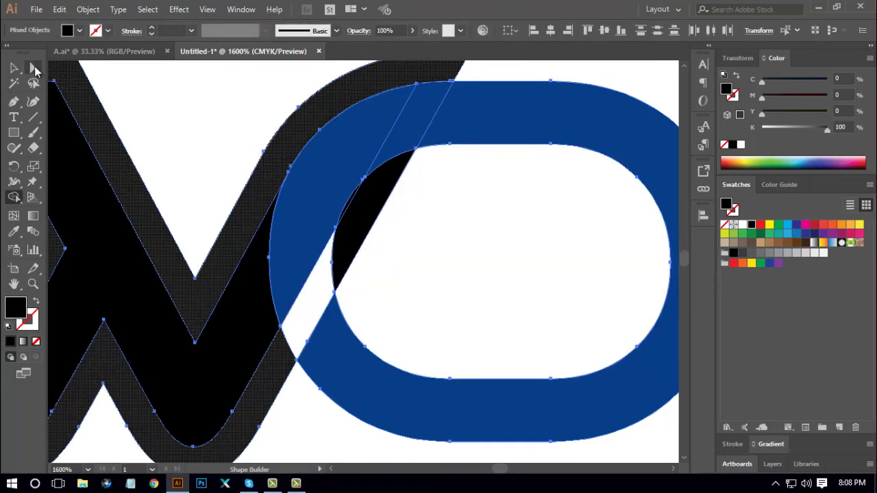
{"action": "left_click", "coordinate": [35, 69]}
{"action": "left_click", "coordinate": [172, 121]}
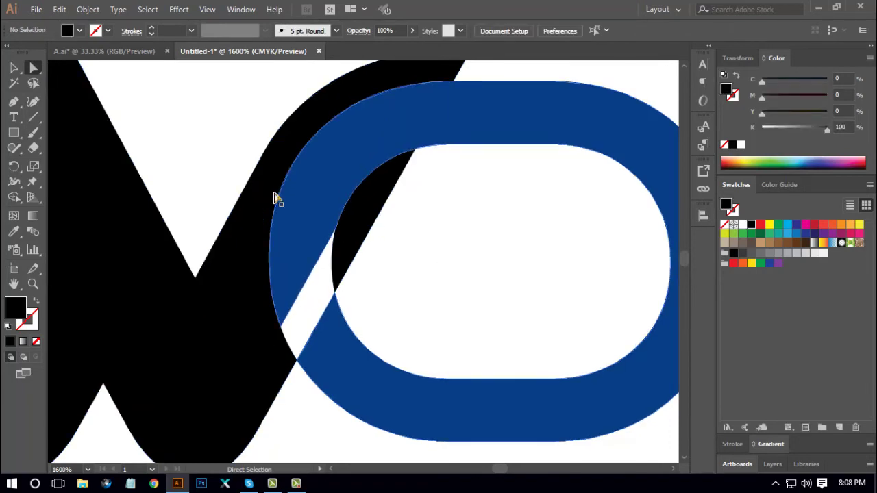
{"action": "left_click_drag", "start_coordinate": [257, 184], "coordinate": [486, 265]}
{"action": "key", "text": "ctrl+z"}
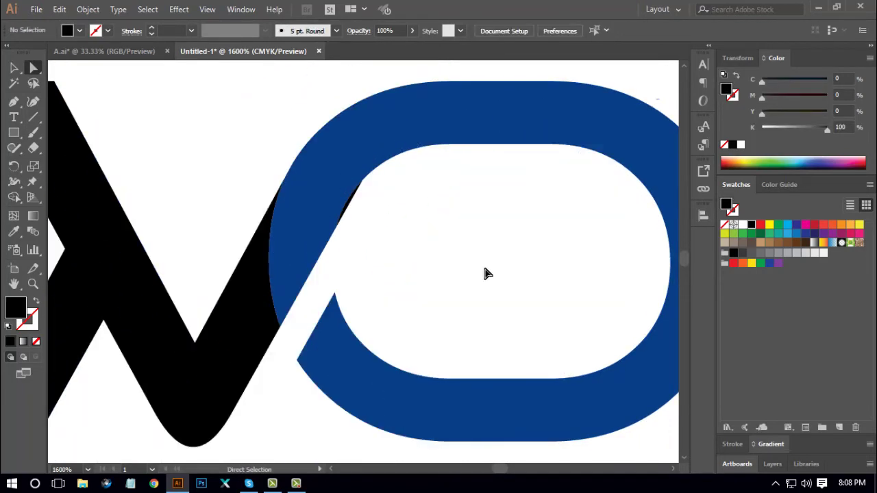
{"action": "scroll", "coordinate": [476, 275], "scroll_direction": "down", "scroll_amount": 5}
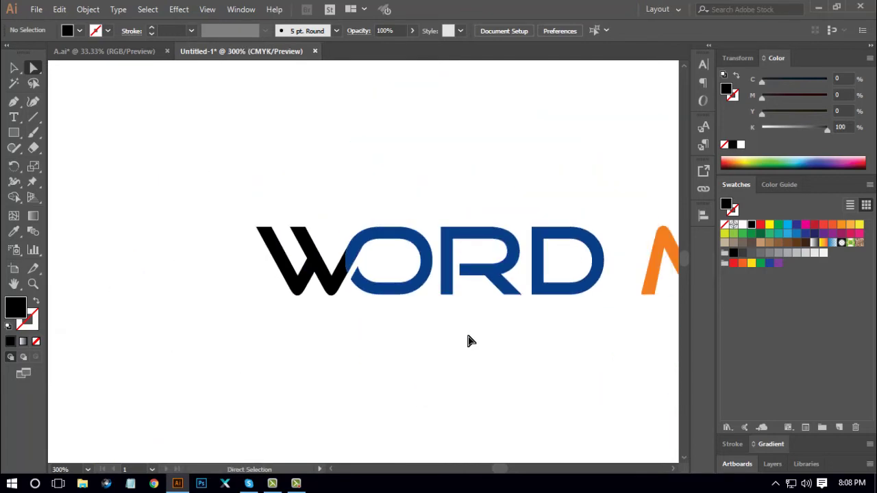
- Unite the selected W and O into one shape with the Pathfinder panel
{"action": "left_click_drag", "start_coordinate": [182, 173], "coordinate": [352, 294]}
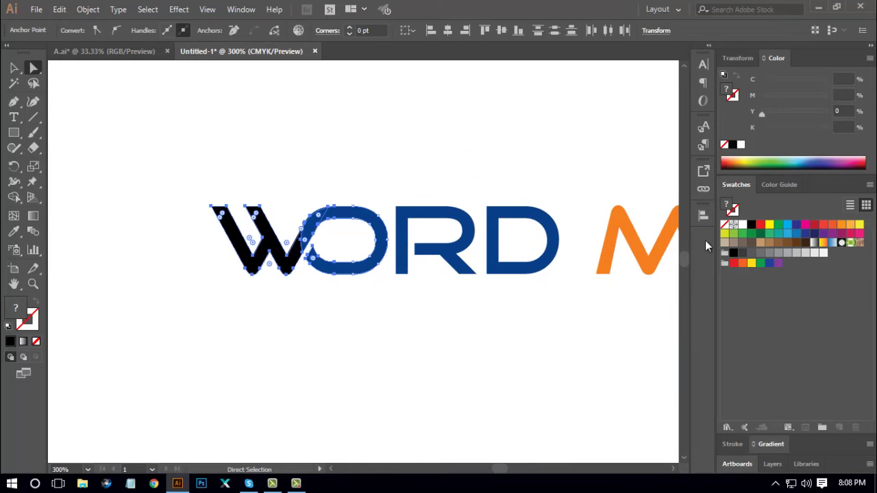
{"action": "left_click", "coordinate": [241, 10]}
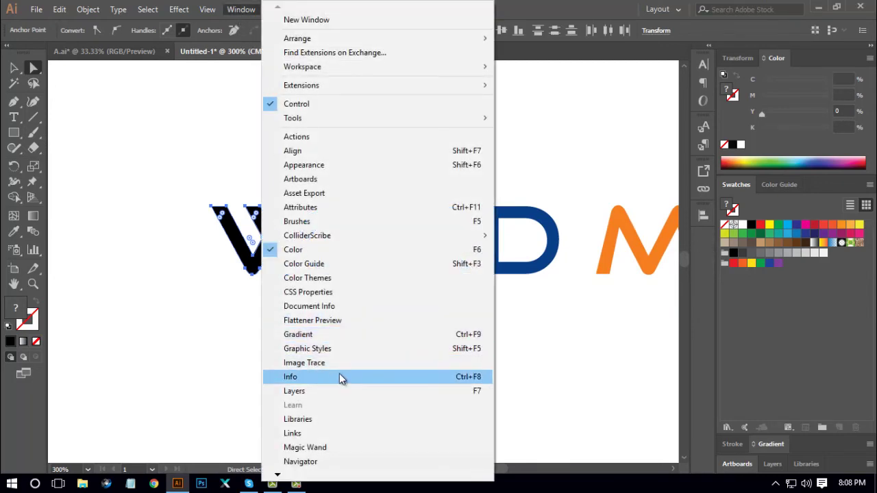
{"action": "mouse_move", "coordinate": [277, 474]}
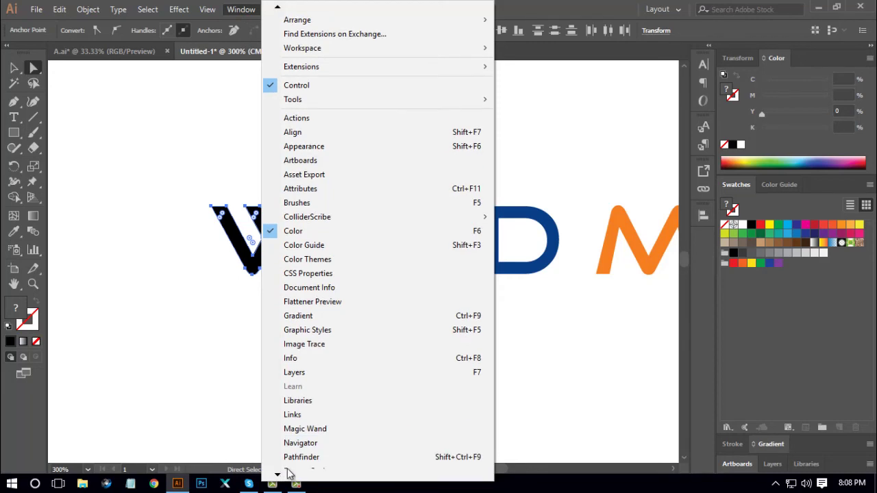
{"action": "left_click", "coordinate": [307, 412]}
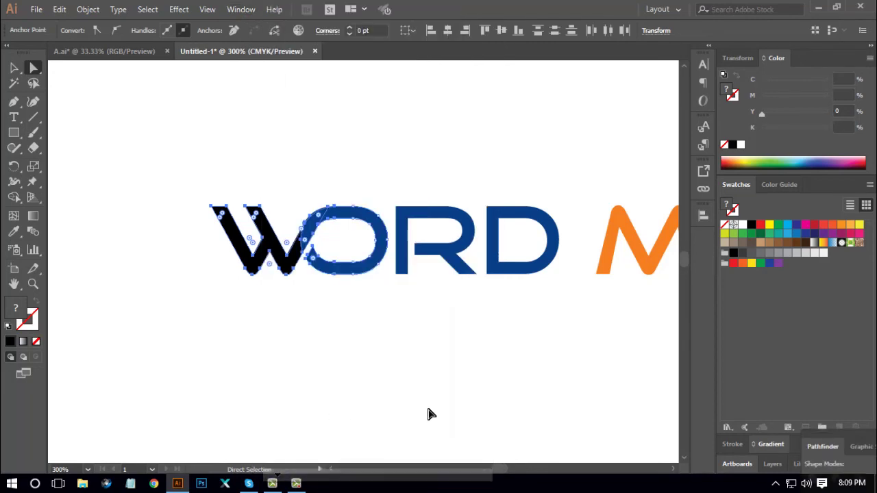
{"action": "left_click_drag", "start_coordinate": [820, 442], "coordinate": [699, 239]}
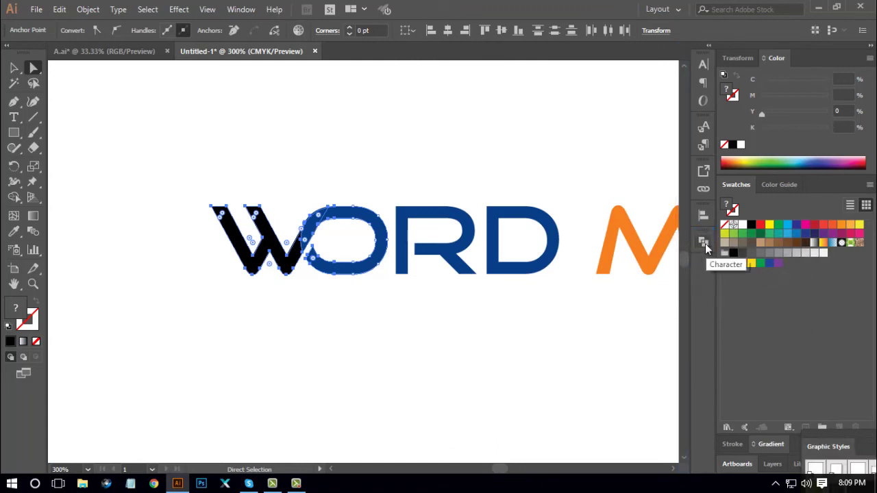
{"action": "left_click", "coordinate": [705, 243]}
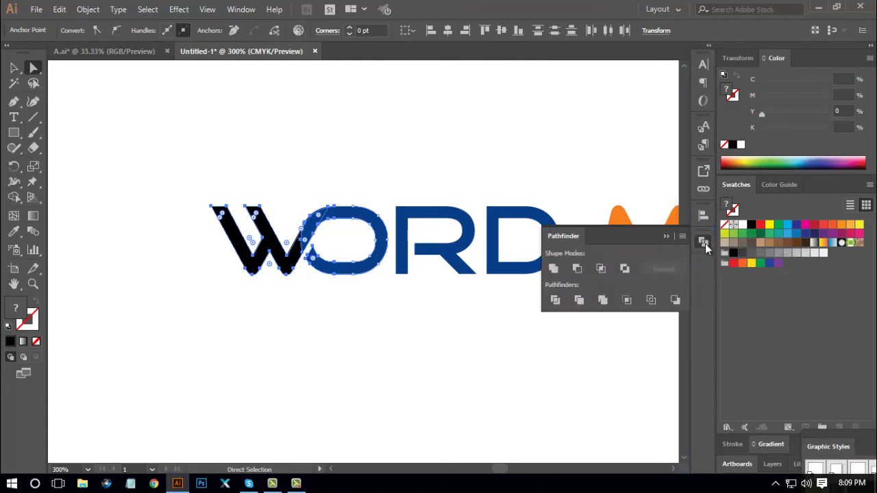
{"action": "left_click", "coordinate": [553, 271]}
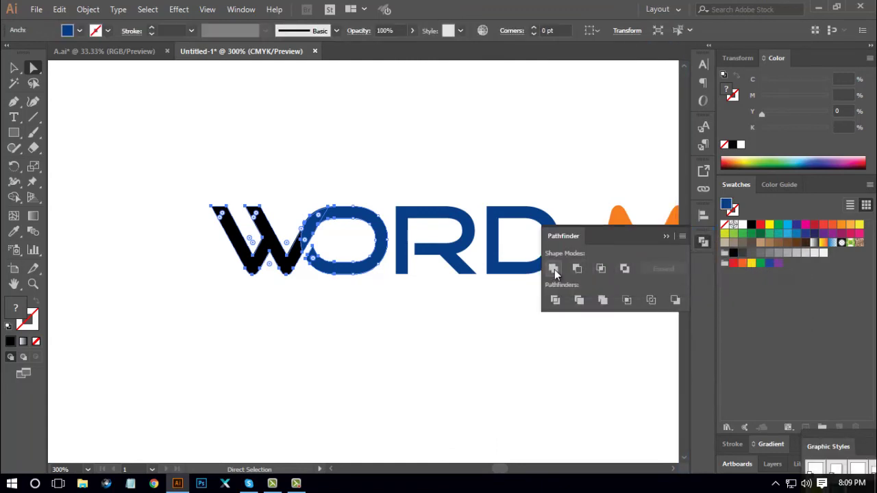
{"action": "left_click", "coordinate": [704, 242]}
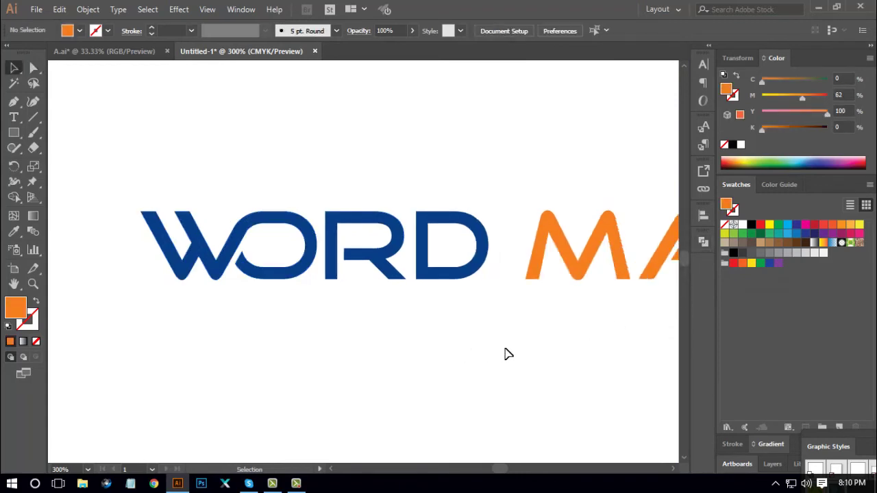
- Delete the crossbar anchor points of MARK's orange A, leaving an open Λ shape
{"action": "left_click_drag", "start_coordinate": [607, 335], "coordinate": [408, 313]}
{"action": "left_click_drag", "start_coordinate": [537, 336], "coordinate": [505, 337]}
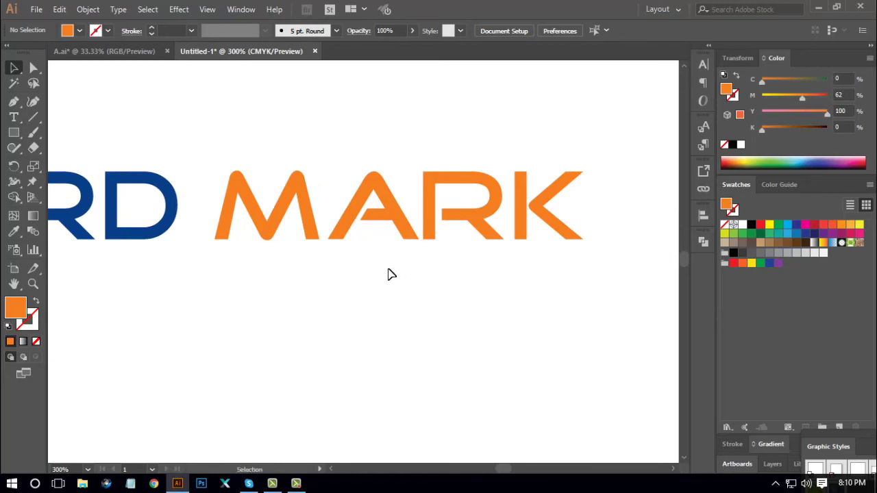
{"action": "left_click", "coordinate": [352, 229]}
{"action": "left_click", "coordinate": [398, 294]}
{"action": "key", "text": "ctrl+="}
{"action": "left_click_drag", "start_coordinate": [420, 281], "coordinate": [419, 288]}
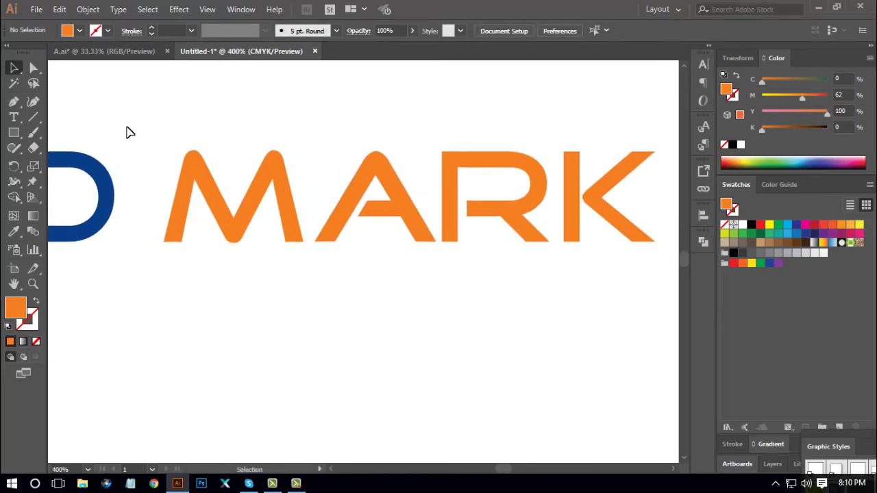
{"action": "left_click", "coordinate": [34, 69]}
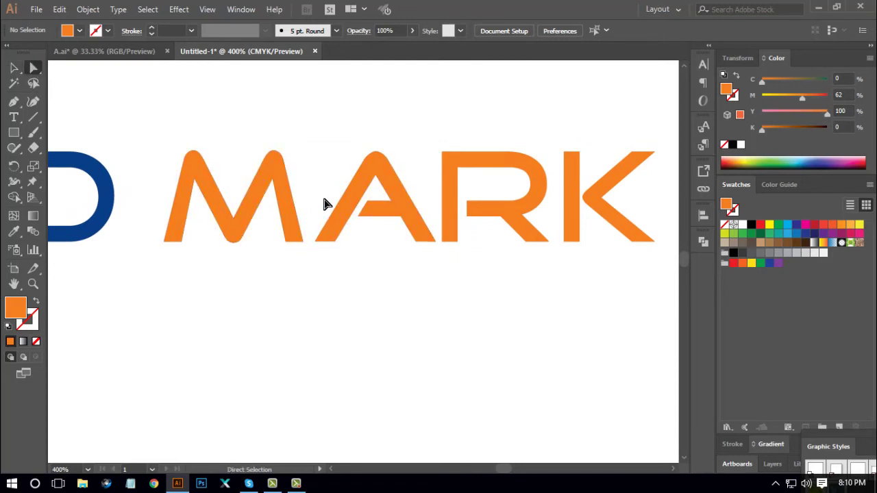
{"action": "left_click_drag", "start_coordinate": [324, 196], "coordinate": [386, 226]}
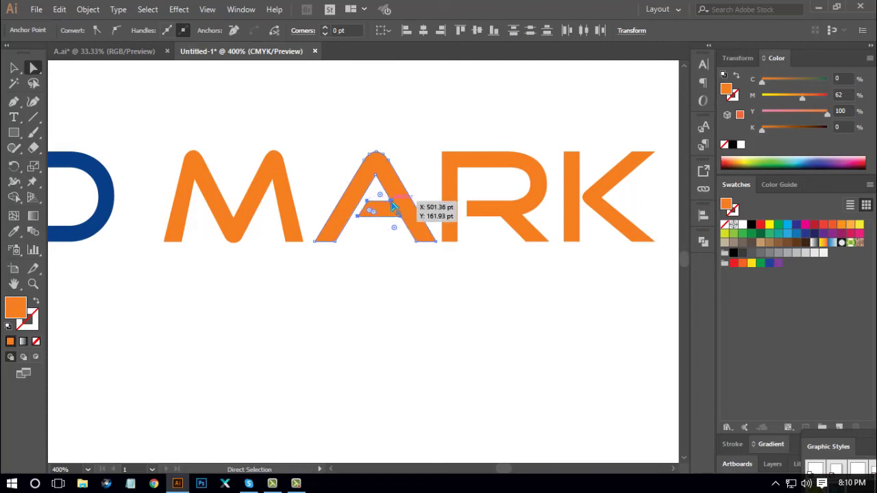
{"action": "left_click", "coordinate": [233, 32]}
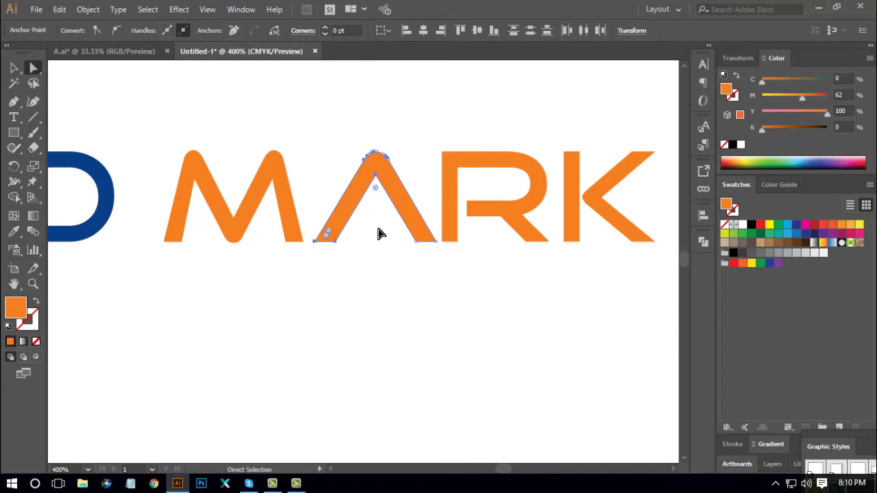
{"action": "left_click", "coordinate": [404, 294]}
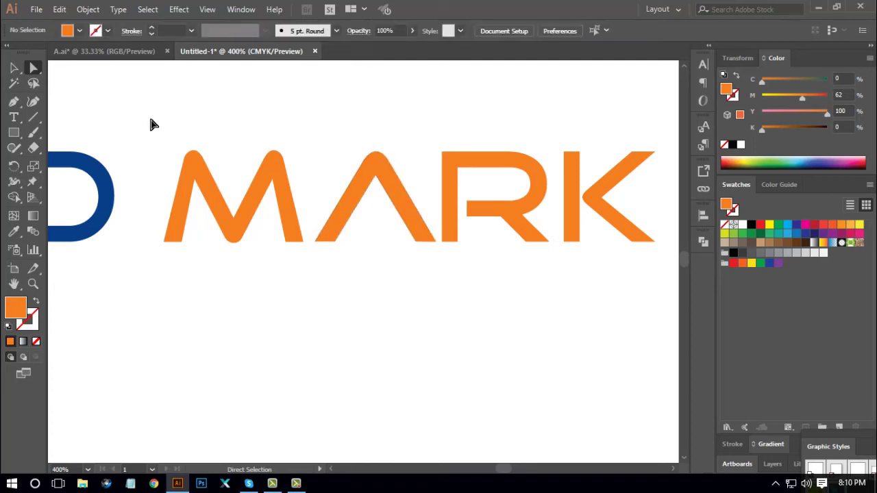
- Draw a closed triangle with the Pen tool inside the orange A of MARK
{"action": "left_click", "coordinate": [14, 101]}
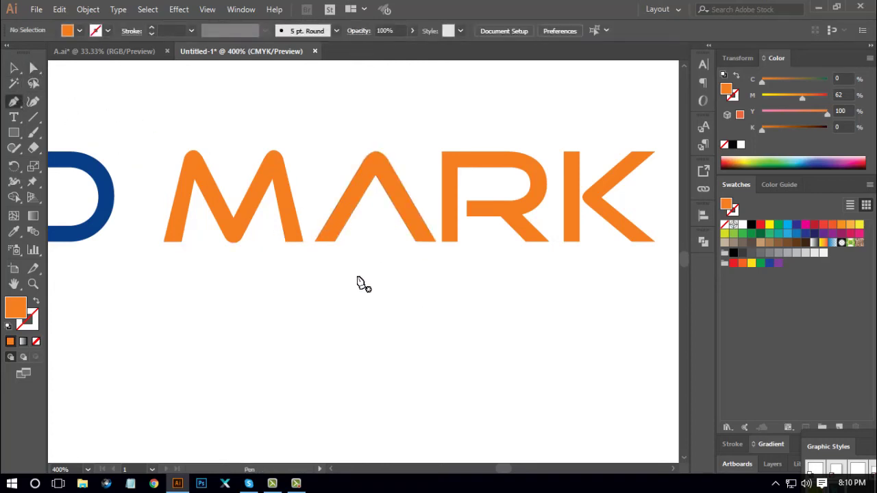
{"action": "left_click", "coordinate": [334, 241]}
{"action": "left_click", "coordinate": [375, 213]}
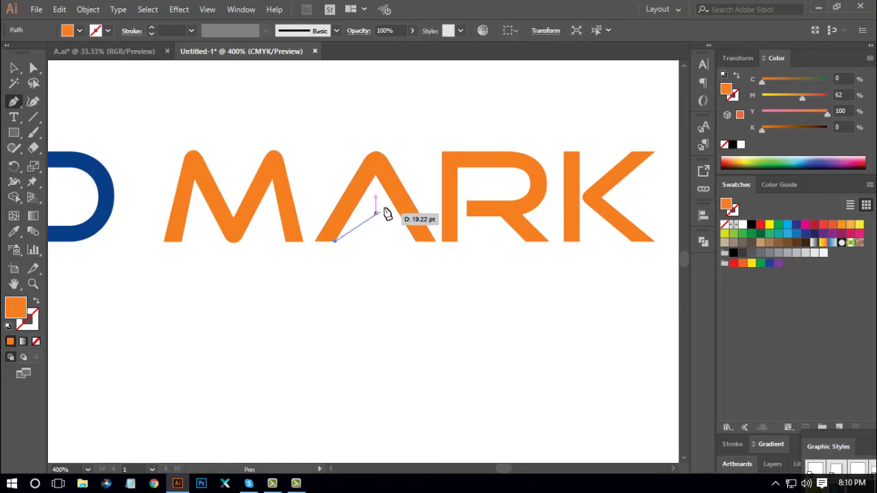
{"action": "left_click", "coordinate": [375, 176]}
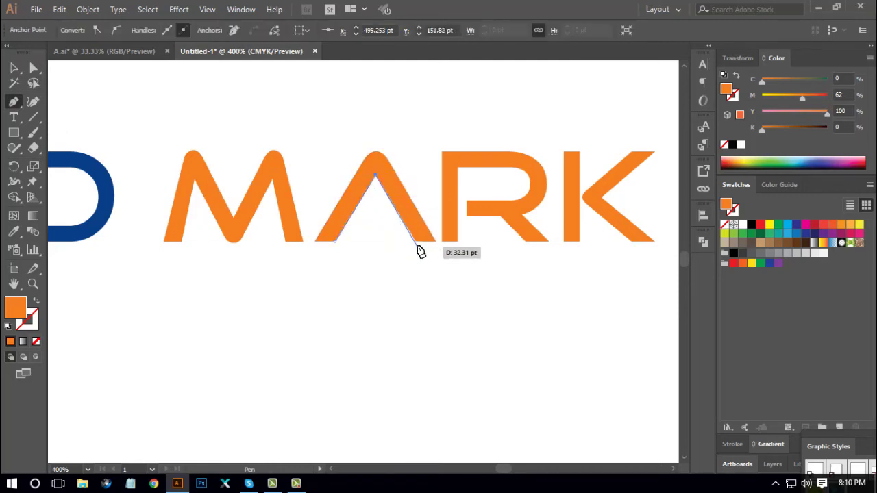
{"action": "left_click", "coordinate": [417, 242]}
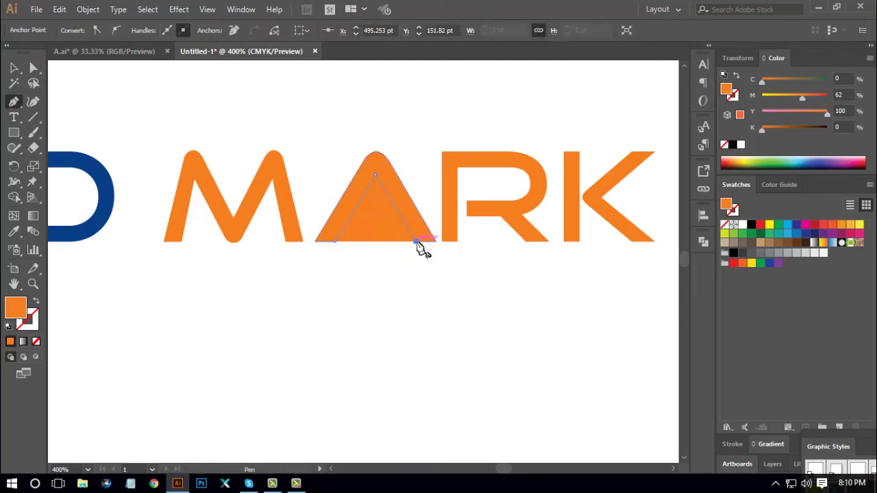
{"action": "left_click", "coordinate": [336, 242]}
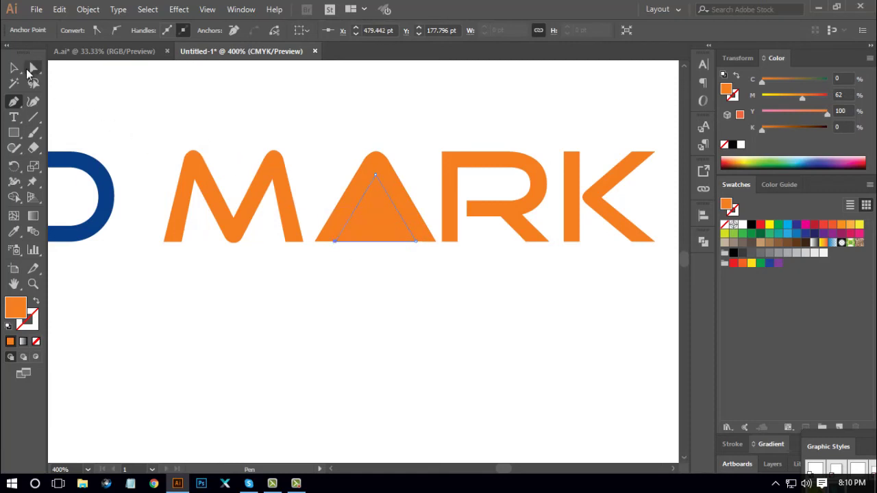
- Fill the triangle with the D's blue using the Eyedropper
{"action": "left_click", "coordinate": [13, 68]}
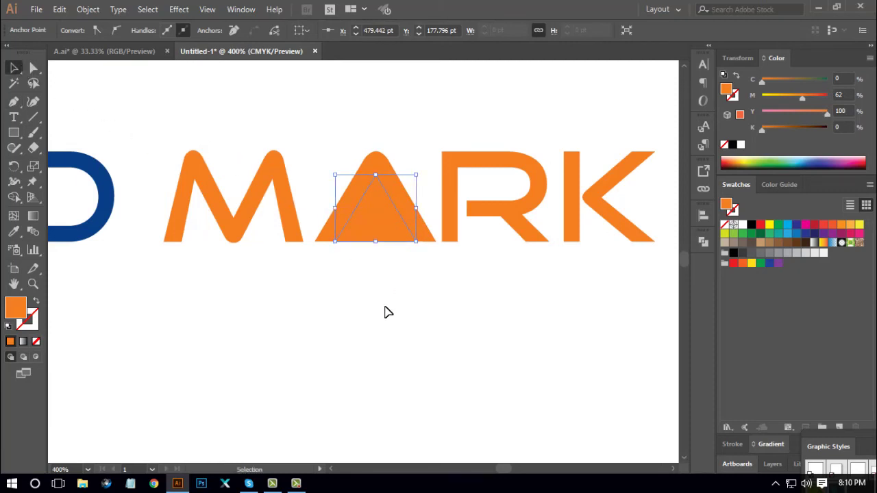
{"action": "left_click", "coordinate": [14, 231]}
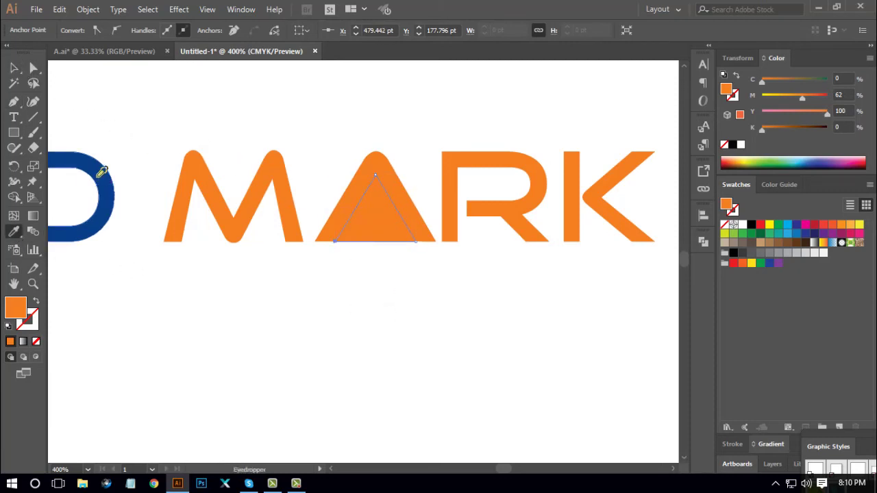
{"action": "left_click", "coordinate": [101, 170]}
{"action": "left_click", "coordinate": [14, 67]}
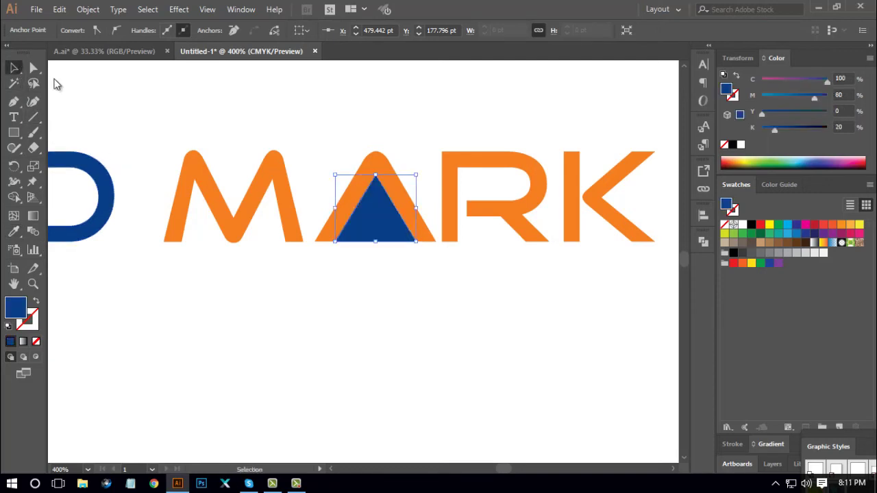
- Move the blue triangle down toward the A's baseline and reselect it
{"action": "left_click", "coordinate": [418, 341]}
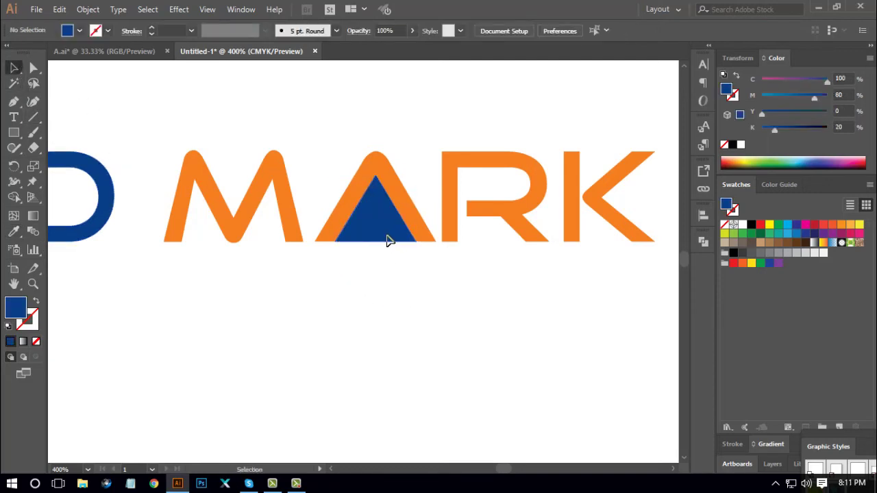
{"action": "left_click_drag", "start_coordinate": [387, 239], "coordinate": [391, 271]}
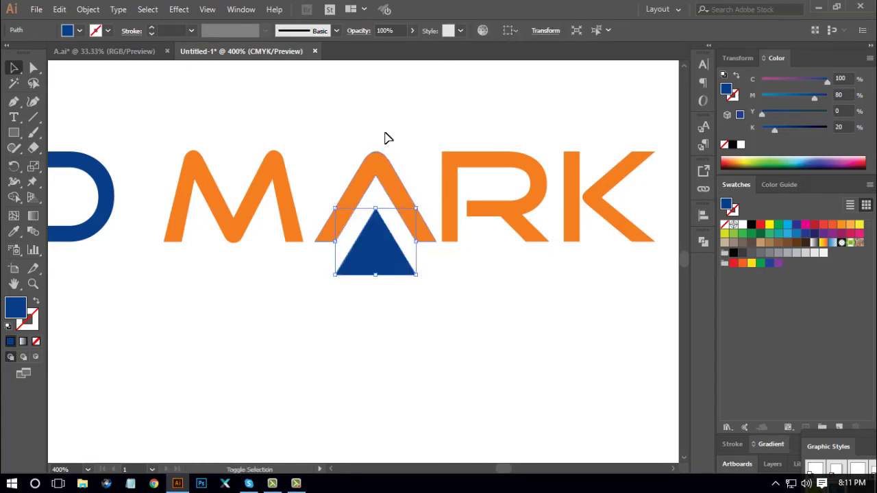
{"action": "left_click", "coordinate": [462, 328]}
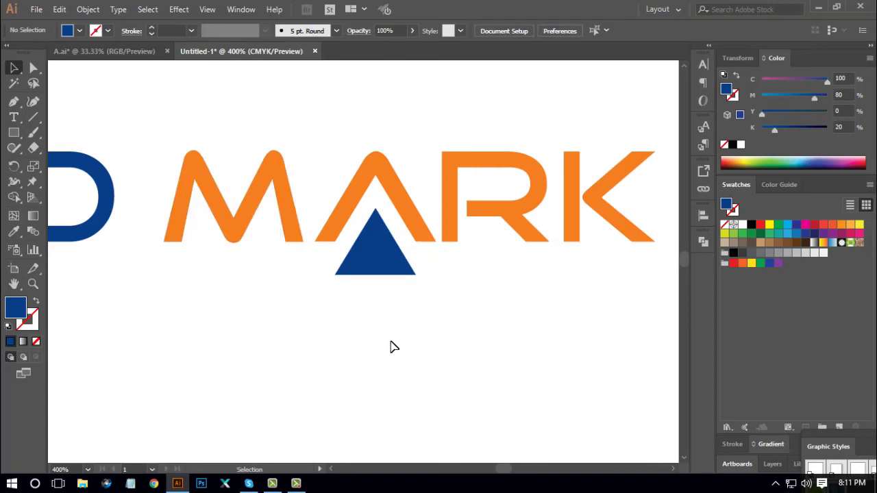
{"action": "left_click", "coordinate": [384, 266]}
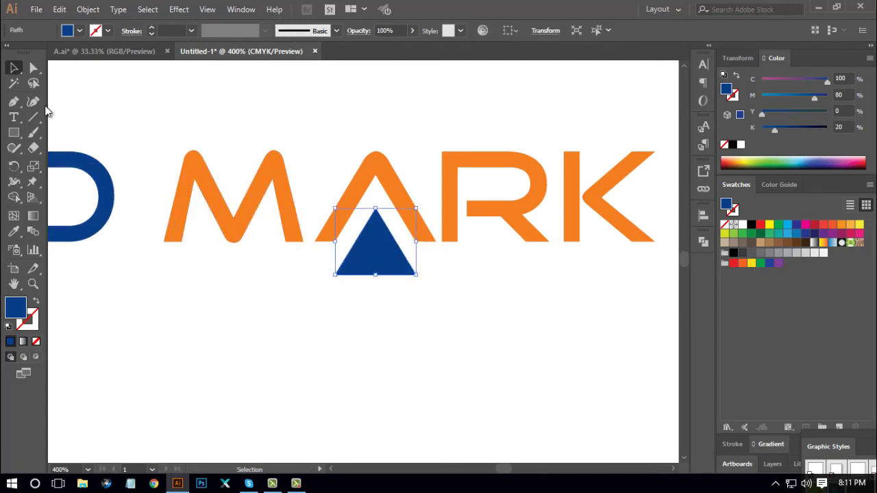
- Erase the triangle's bottom with a smaller Eraser so it sits flush with the baseline
{"action": "left_click", "coordinate": [34, 148]}
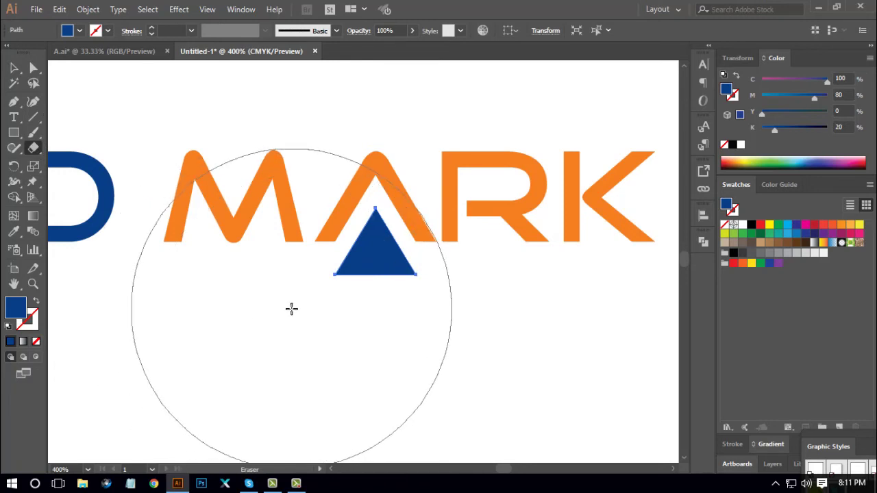
{"action": "key", "text": "bracketleft"}
{"action": "key", "text": "bracketleft"}
{"action": "key", "text": "bracketleft"}
{"action": "key", "text": "bracketleft"}
{"action": "key", "text": "bracketleft"}
{"action": "key", "text": "bracketleft"}
{"action": "key", "text": "bracketleft"}
{"action": "key", "text": "bracketleft"}
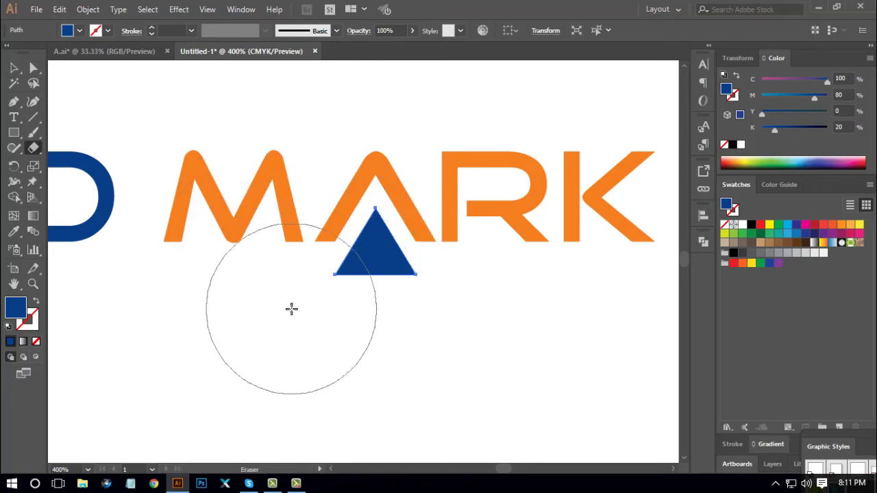
{"action": "key", "text": "bracketleft"}
{"action": "key", "text": "bracketleft"}
{"action": "key", "text": "bracketleft"}
{"action": "key", "text": "bracketleft"}
{"action": "key", "text": "bracketleft"}
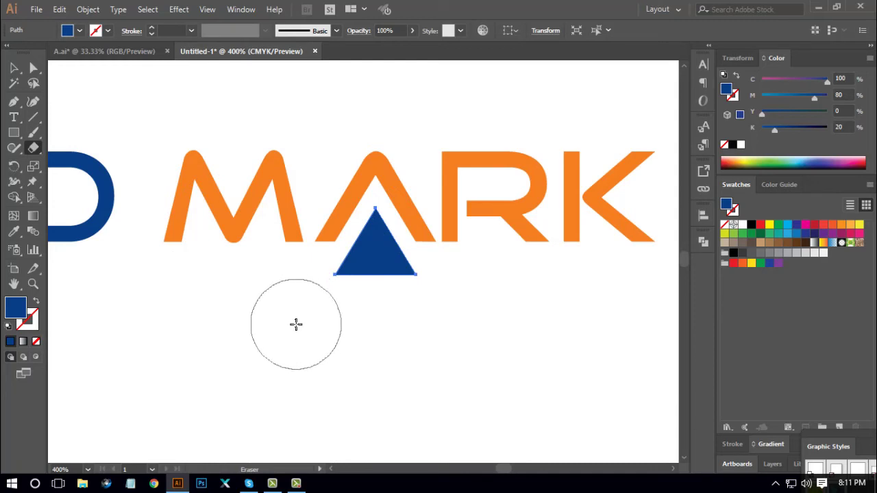
{"action": "key", "text": "bracketleft"}
{"action": "key", "text": "bracketleft"}
{"action": "key", "text": "bracketleft"}
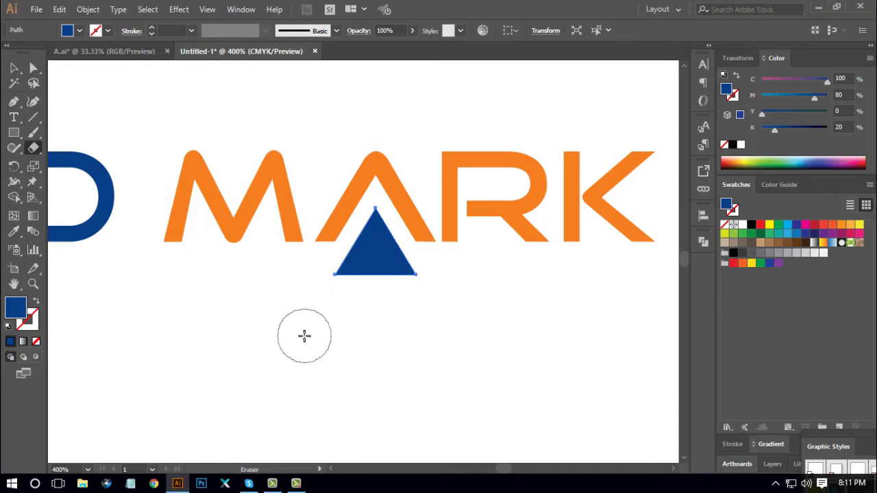
{"action": "mouse_move", "coordinate": [263, 375]}
{"action": "left_mouse_down"}
{"action": "mouse_move", "coordinate": [468, 327]}
{"action": "mouse_move", "coordinate": [482, 274]}
{"action": "mouse_move", "coordinate": [477, 241]}
{"action": "left_mouse_up"}
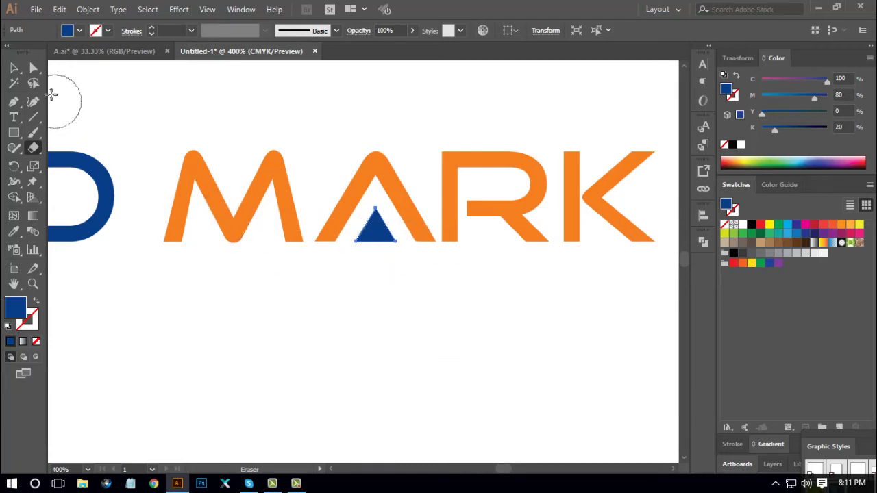
{"action": "left_click", "coordinate": [14, 67]}
{"action": "left_click", "coordinate": [425, 324]}
{"action": "key", "text": "ctrl+minus"}
{"action": "key", "text": "ctrl+minus"}
{"action": "key", "text": "ctrl+minus"}
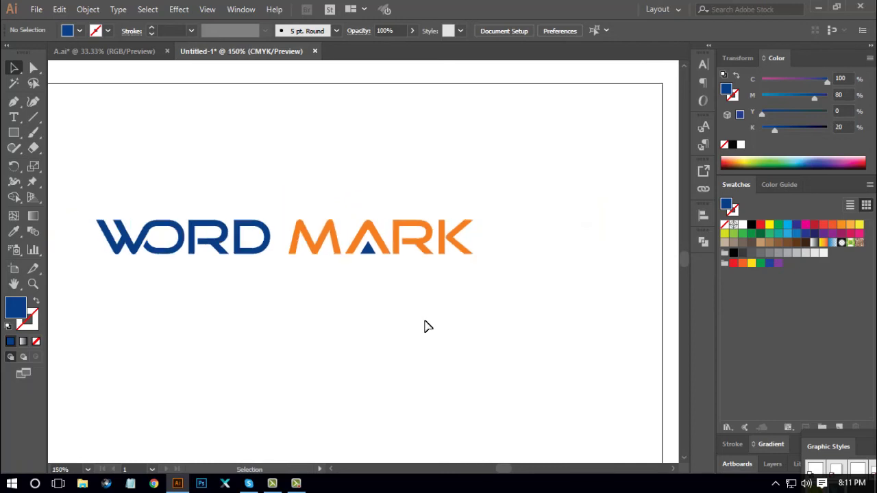
- Group the black WORD MARK letters and move the wordmark upward
{"action": "left_click_drag", "start_coordinate": [358, 313], "coordinate": [396, 317]}
{"action": "left_click_drag", "start_coordinate": [125, 187], "coordinate": [524, 287]}
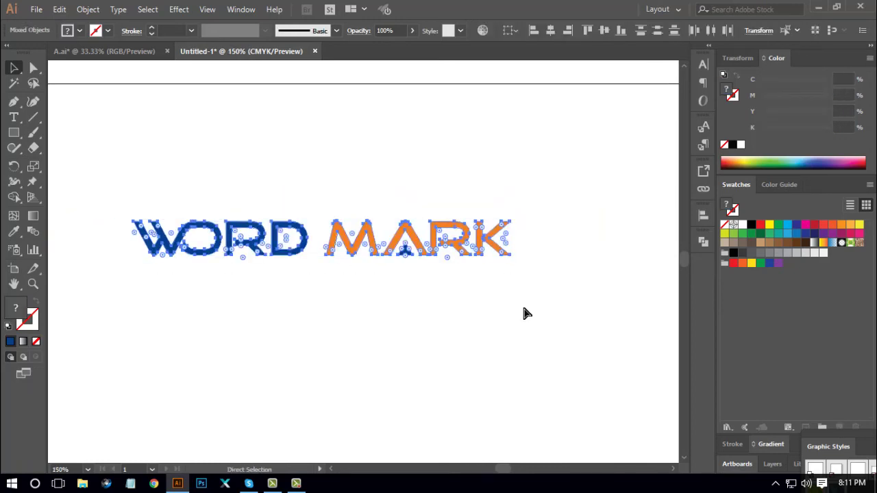
{"action": "key", "text": "ctrl+g"}
{"action": "key", "text": "ctrl+minus"}
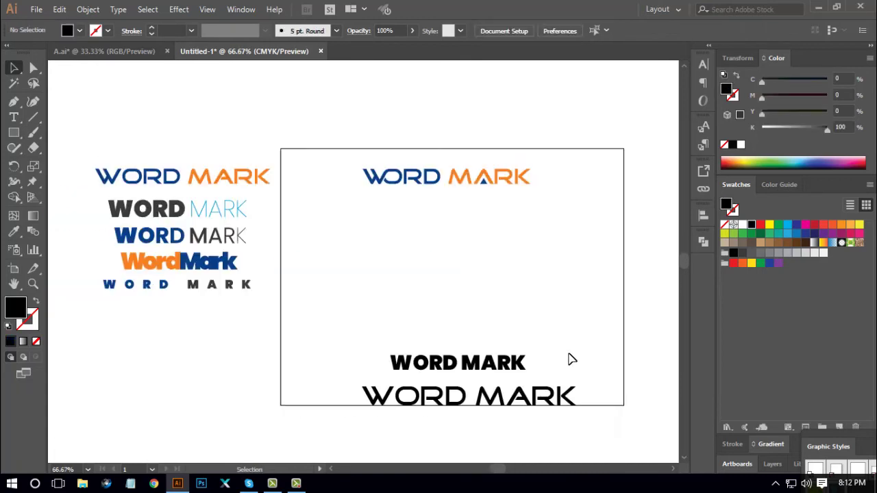
{"action": "left_click_drag", "start_coordinate": [505, 362], "coordinate": [498, 249]}
- Convert the black WORD MARK to outlines and widen it to about 367 pt
{"action": "right_click", "coordinate": [498, 254]}
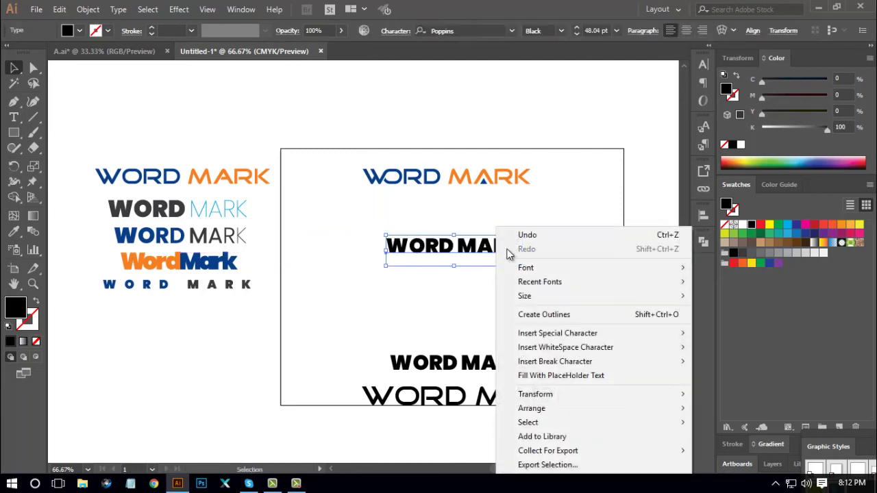
{"action": "left_click", "coordinate": [559, 313]}
{"action": "left_click", "coordinate": [562, 307]}
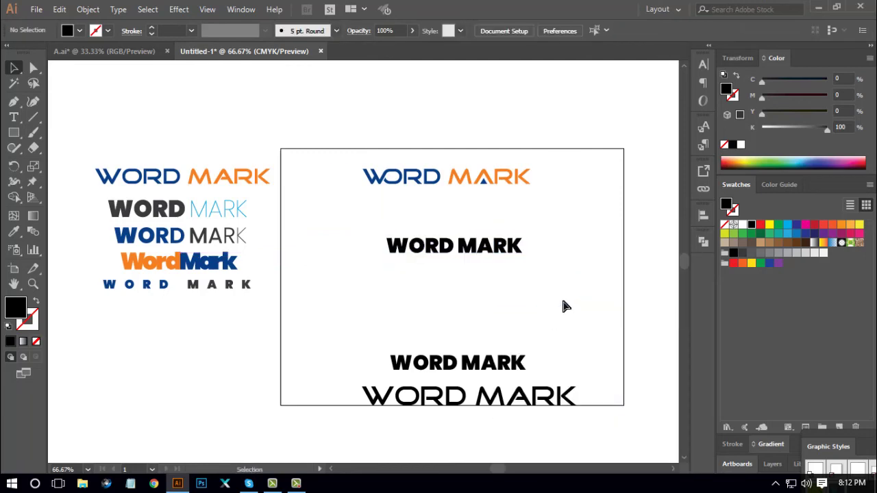
{"action": "scroll", "coordinate": [562, 307], "scroll_direction": "up", "scroll_amount": 2}
{"action": "left_click_drag", "start_coordinate": [592, 308], "coordinate": [473, 340]}
{"action": "left_click", "coordinate": [475, 272]}
{"action": "left_click_drag", "start_coordinate": [522, 263], "coordinate": [546, 264]}
- Ungroup the outlined WORD MARK letters
{"action": "left_click", "coordinate": [478, 356]}
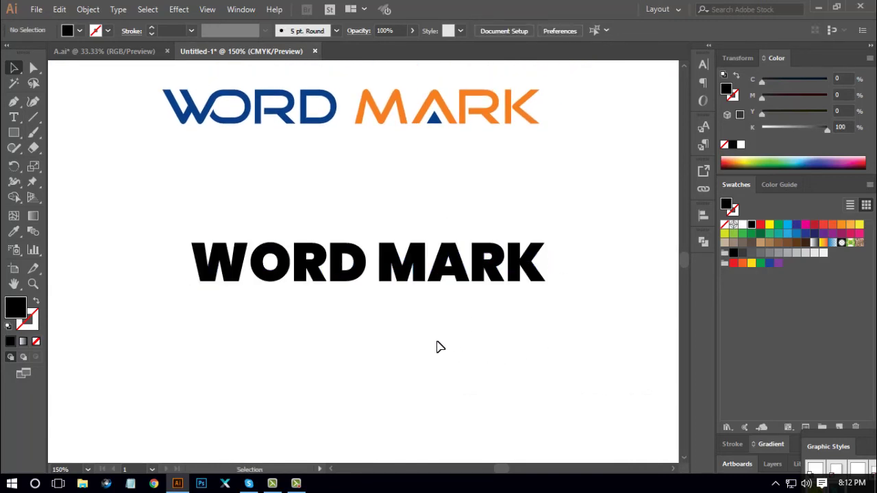
{"action": "left_click_drag", "start_coordinate": [419, 339], "coordinate": [427, 336]}
{"action": "left_click", "coordinate": [363, 280]}
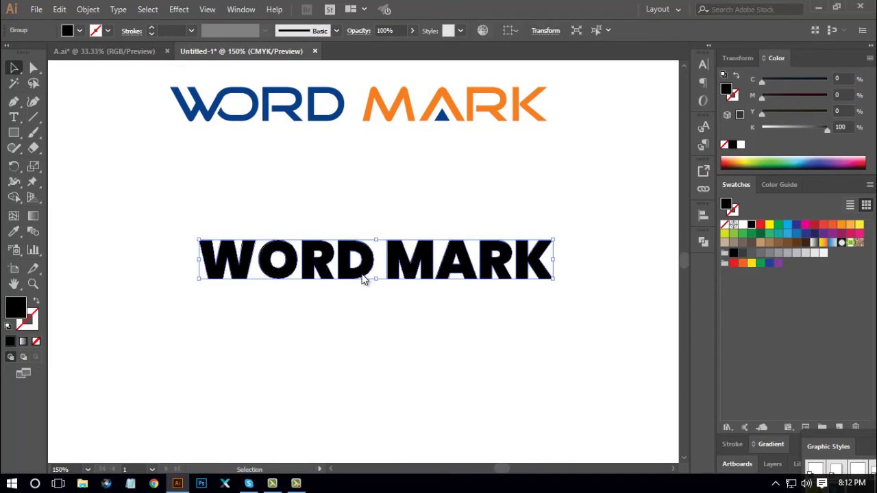
{"action": "right_click", "coordinate": [364, 279]}
{"action": "left_click", "coordinate": [404, 185]}
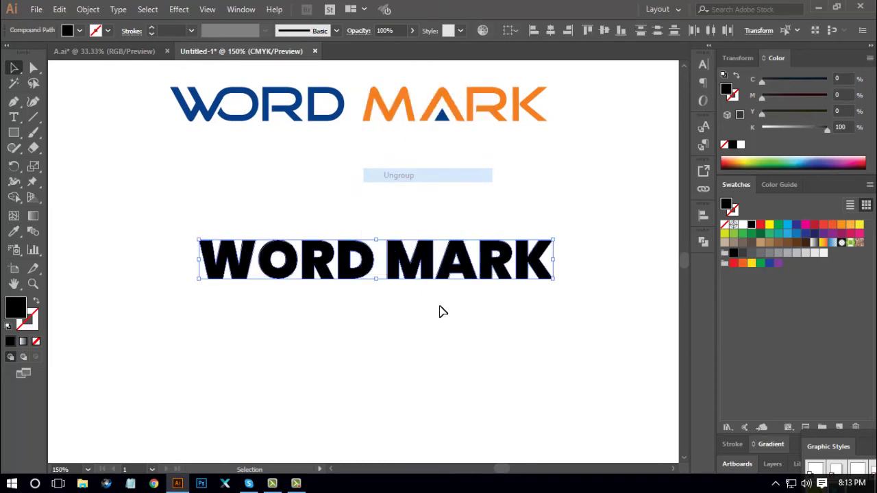
{"action": "left_click", "coordinate": [446, 363]}
- Slide O, R and D left so the O overlaps the W, then select the O
{"action": "key", "text": "ctrl+plus"}
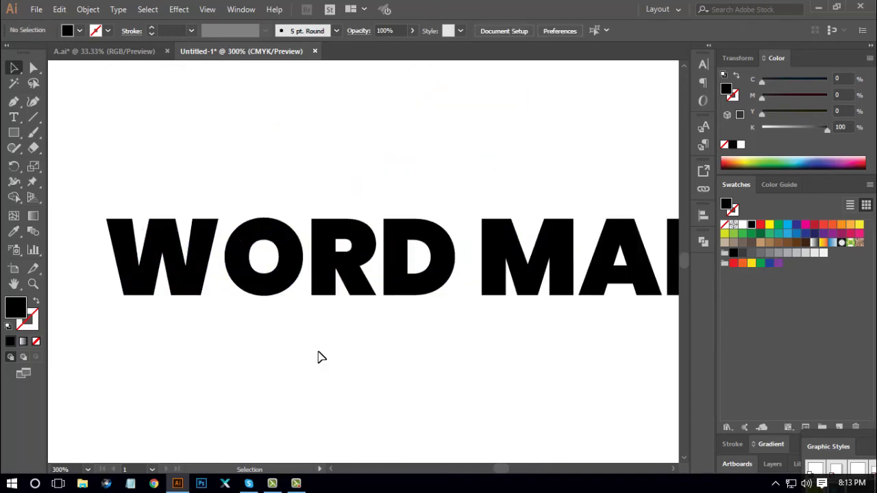
{"action": "left_click_drag", "start_coordinate": [266, 338], "coordinate": [429, 218]}
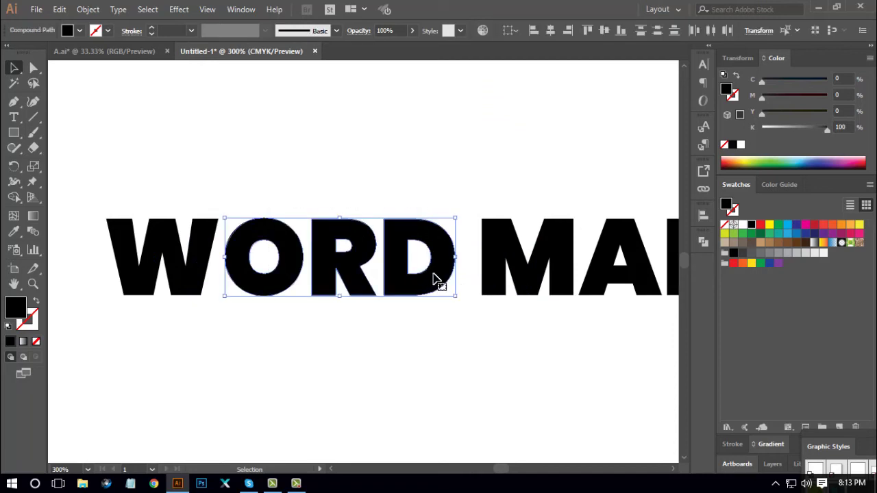
{"action": "left_click_drag", "start_coordinate": [436, 279], "coordinate": [409, 278]}
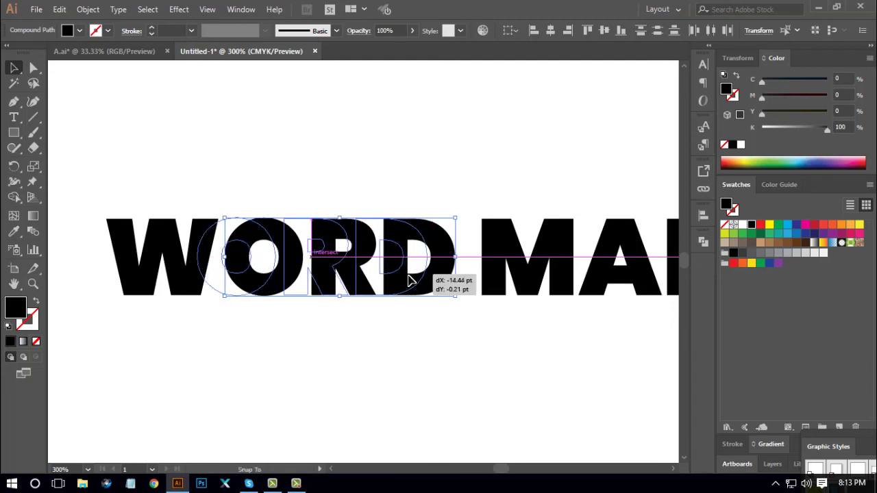
{"action": "left_click_drag", "start_coordinate": [408, 280], "coordinate": [409, 280]}
{"action": "left_click", "coordinate": [433, 365]}
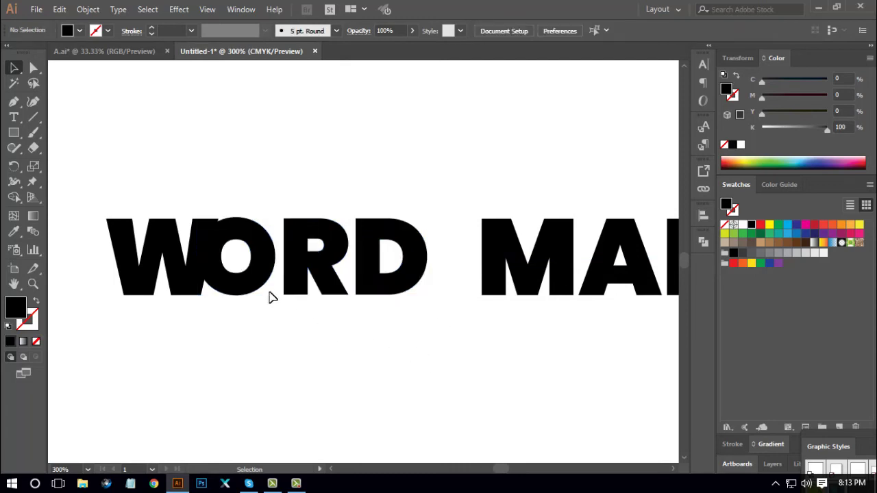
{"action": "left_click", "coordinate": [269, 293]}
- Fill the O red and nudge R and D two steps left against it
{"action": "left_click", "coordinate": [760, 225]}
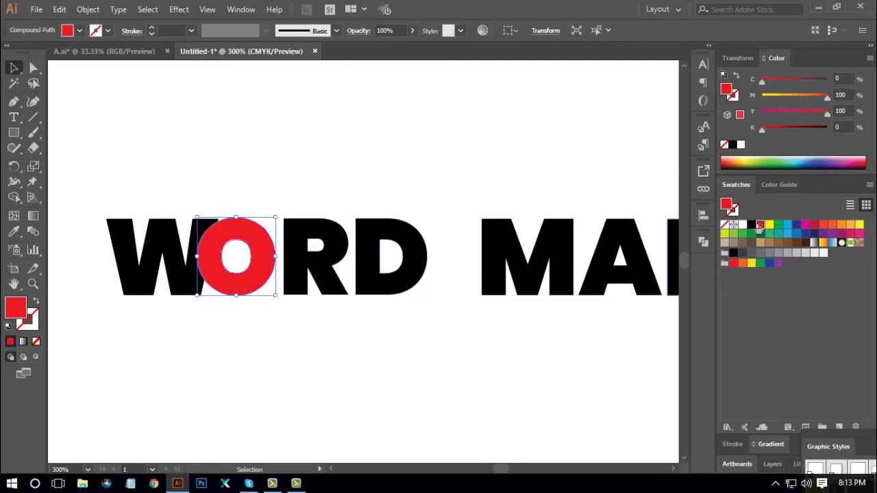
{"action": "left_click_drag", "start_coordinate": [321, 334], "coordinate": [390, 267]}
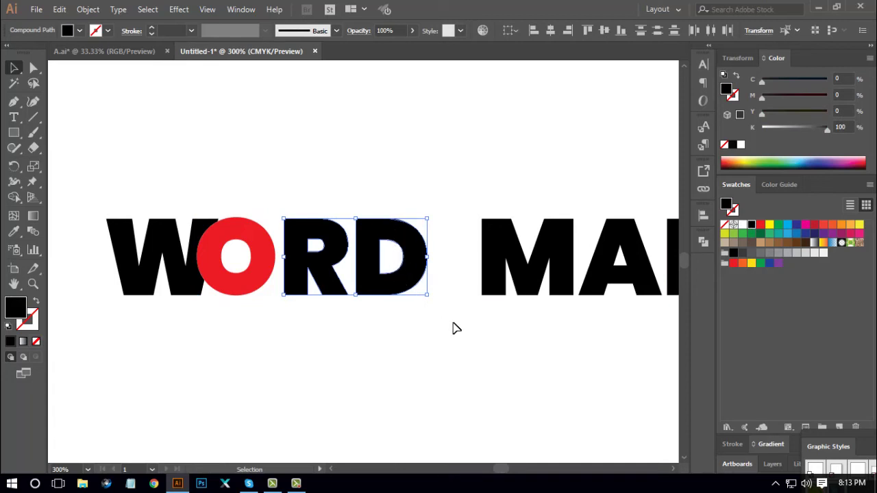
{"action": "key", "text": "Left"}
{"action": "key", "text": "Left"}
{"action": "key", "text": "Left"}
{"action": "key", "text": "Left"}
{"action": "key", "text": "Left"}
{"action": "key", "text": "Left"}
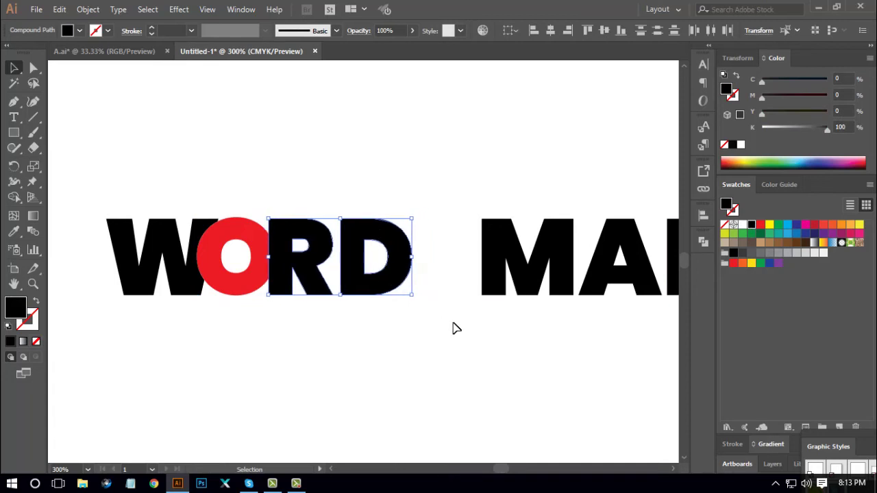
{"action": "key", "text": "Left"}
{"action": "key", "text": "Left"}
{"action": "key", "text": "Left"}
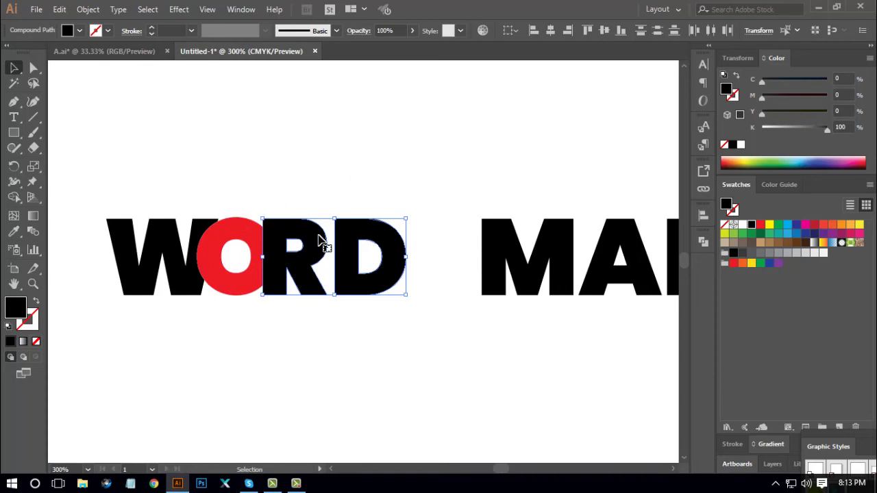
- Send R and D to the back, behind the red O
{"action": "right_click", "coordinate": [369, 176]}
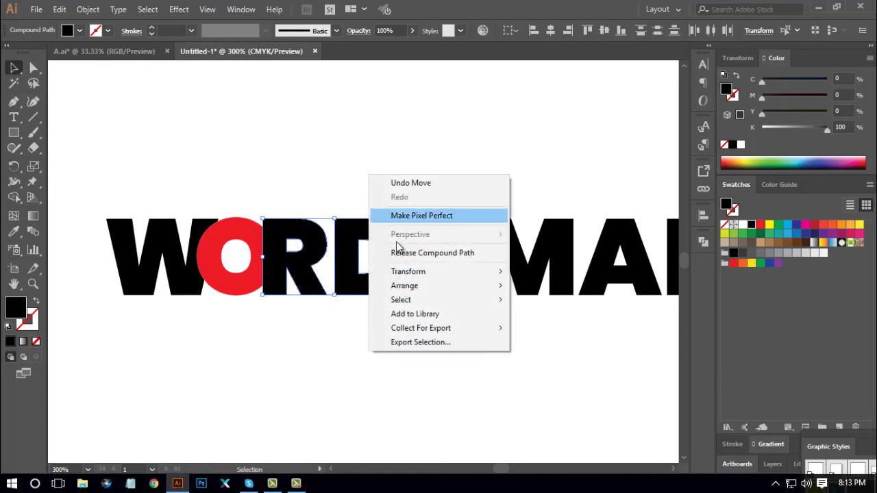
{"action": "mouse_move", "coordinate": [407, 288]}
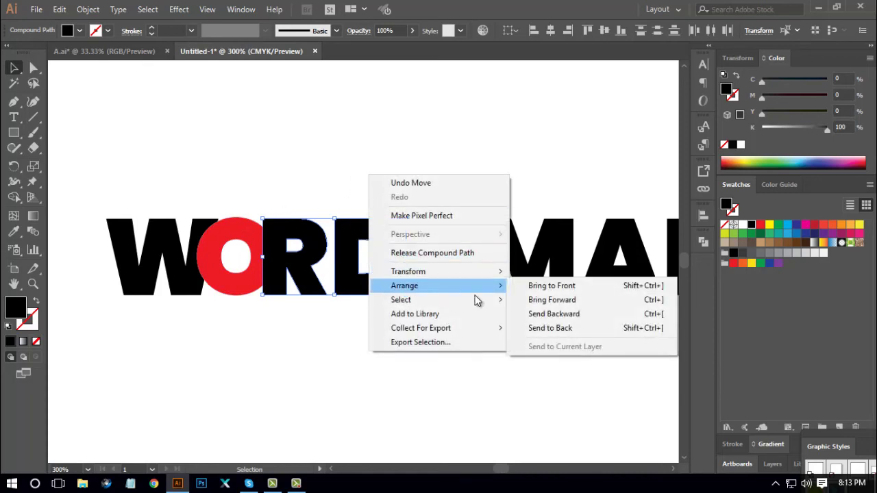
{"action": "left_click", "coordinate": [539, 329]}
{"action": "left_click", "coordinate": [411, 363]}
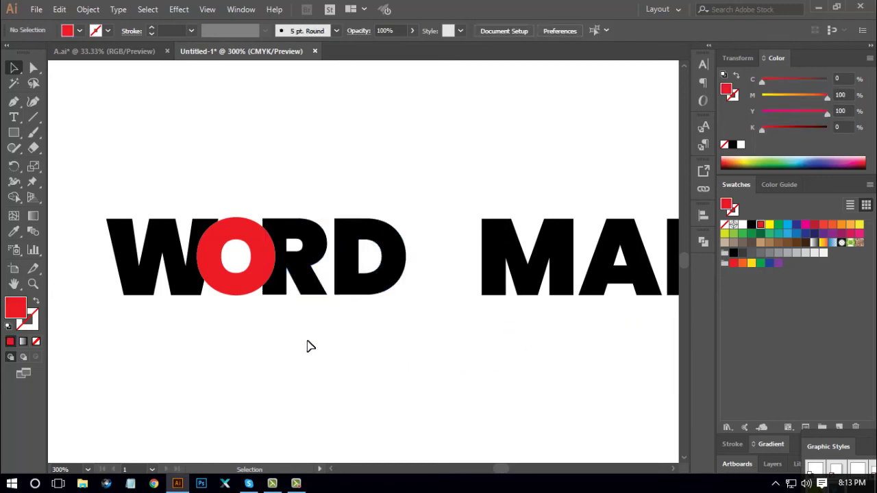
- Divide W, O and R with Pathfinder and ungroup the resulting pieces
{"action": "left_click_drag", "start_coordinate": [182, 332], "coordinate": [290, 178]}
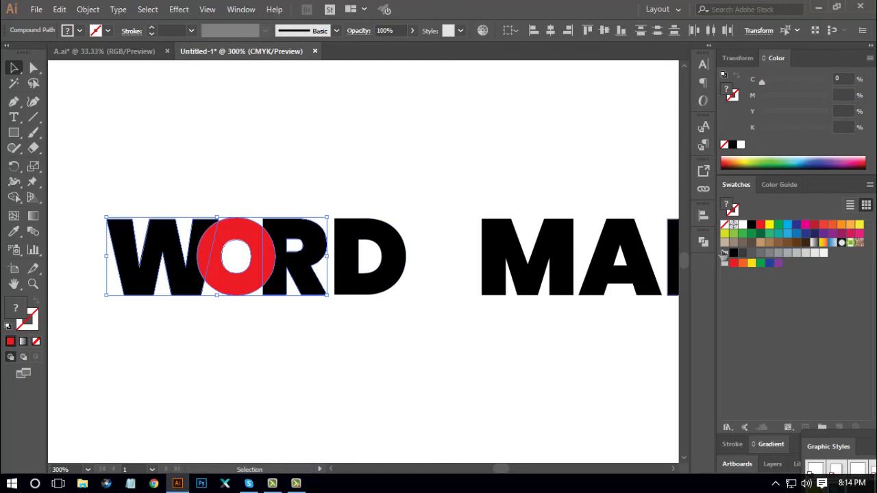
{"action": "left_click", "coordinate": [706, 241]}
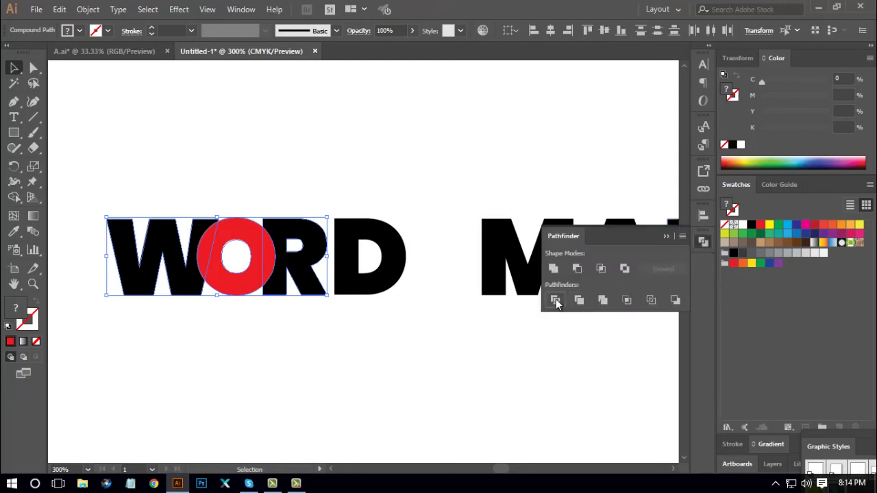
{"action": "left_click", "coordinate": [555, 300]}
{"action": "left_click", "coordinate": [704, 243]}
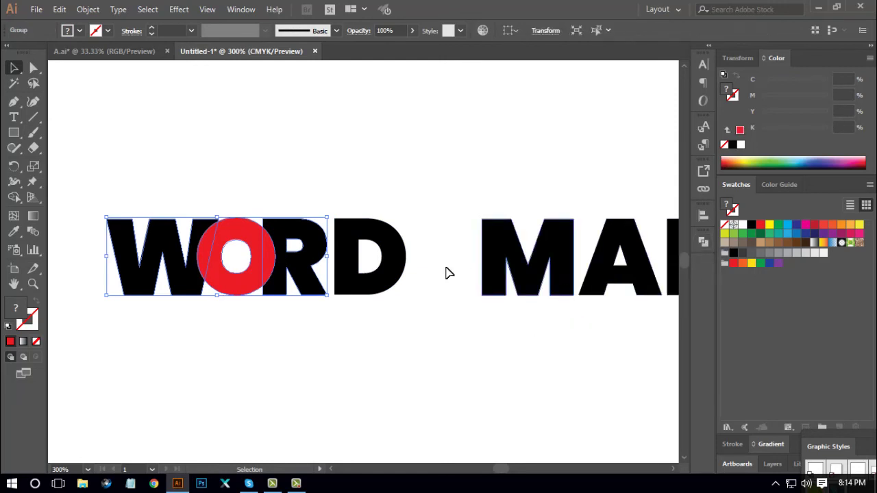
{"action": "right_click", "coordinate": [422, 217]}
{"action": "left_click", "coordinate": [459, 324]}
{"action": "left_click", "coordinate": [335, 317]}
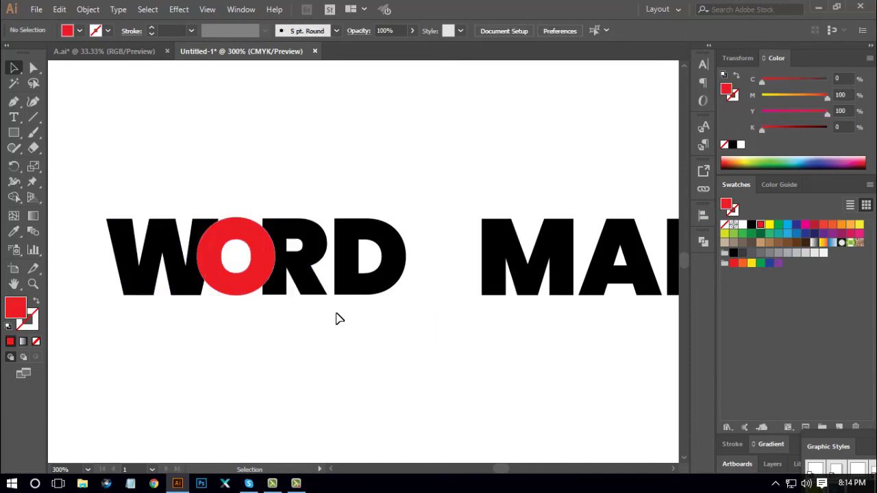
- Delete the three red pieces of the O
{"action": "left_click_drag", "start_coordinate": [267, 255], "coordinate": [268, 335]}
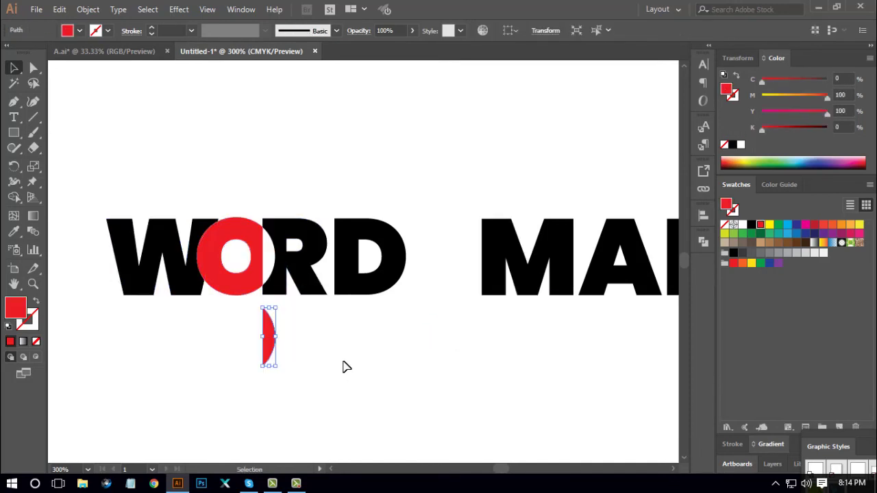
{"action": "key", "text": "Delete"}
{"action": "left_click_drag", "start_coordinate": [257, 247], "coordinate": [302, 330]}
{"action": "key", "text": "Delete"}
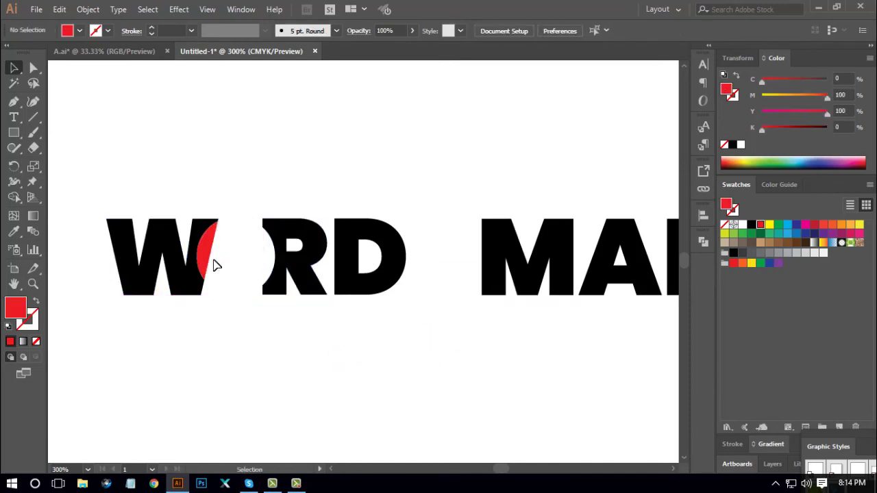
{"action": "left_click_drag", "start_coordinate": [210, 254], "coordinate": [238, 336]}
{"action": "key", "text": "Delete"}
- Check the unfilled inner O path, then marquee-select all WORD letters with it
{"action": "left_click", "coordinate": [247, 246]}
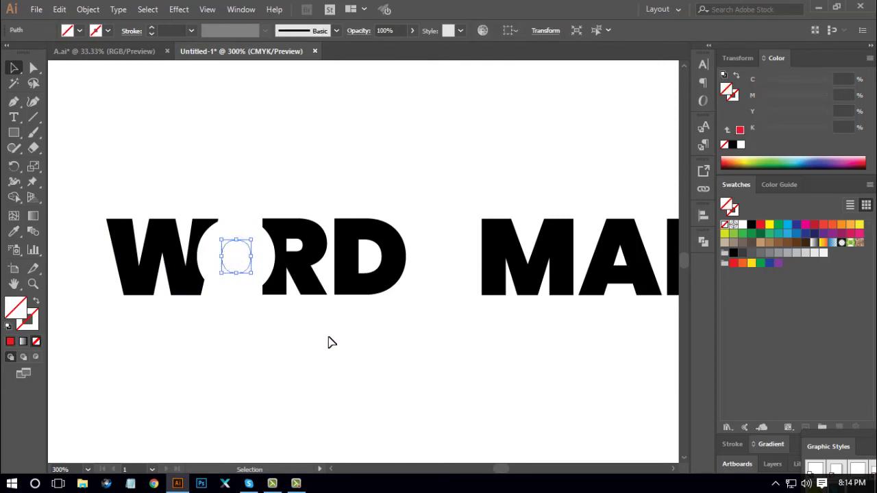
{"action": "left_click", "coordinate": [328, 346]}
{"action": "left_click", "coordinate": [251, 259]}
{"action": "left_click", "coordinate": [328, 340]}
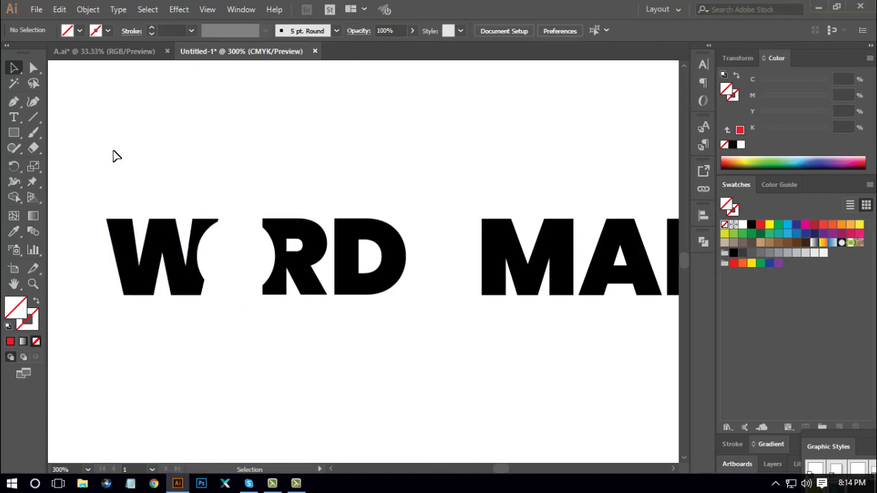
{"action": "left_click_drag", "start_coordinate": [114, 152], "coordinate": [411, 325]}
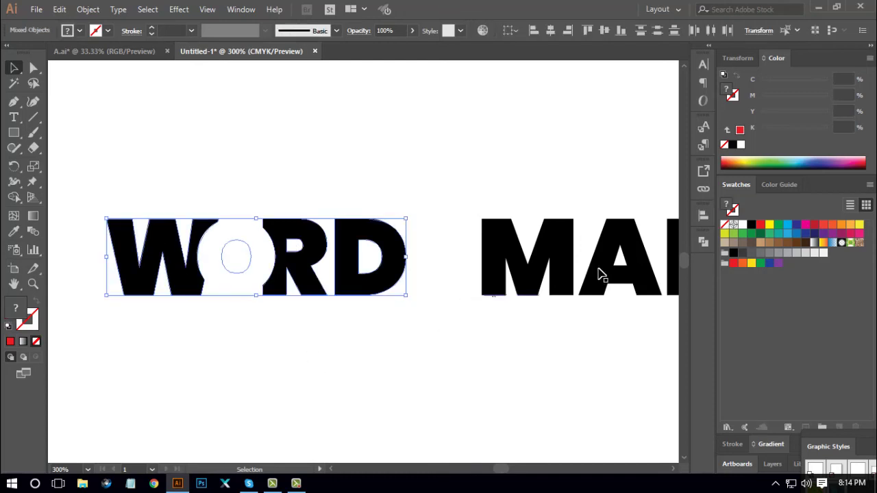
- Fill the WORD shapes black and delete the stray fragment inside the R
{"action": "left_click", "coordinate": [751, 225]}
{"action": "left_click", "coordinate": [368, 389]}
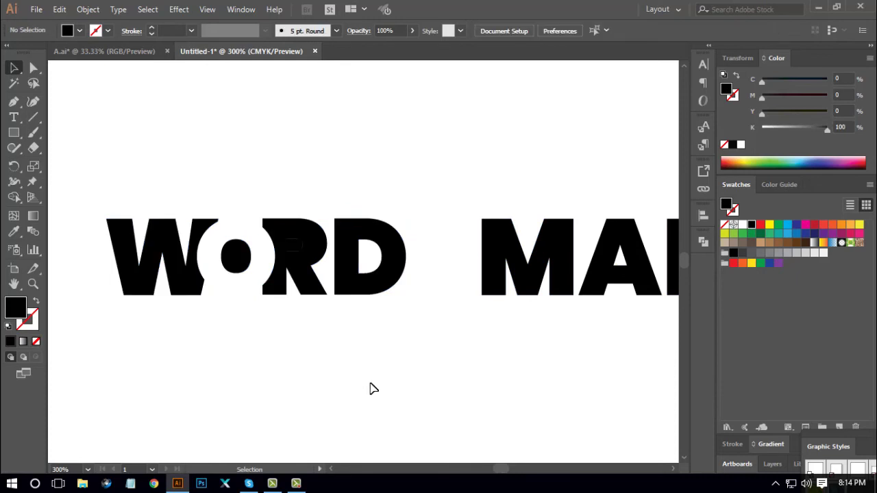
{"action": "left_click_drag", "start_coordinate": [294, 250], "coordinate": [326, 333]}
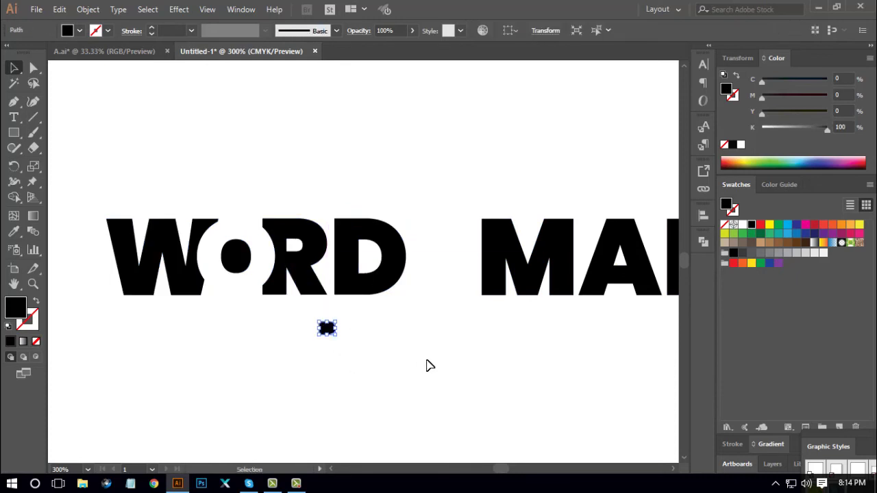
{"action": "key", "text": "Delete"}
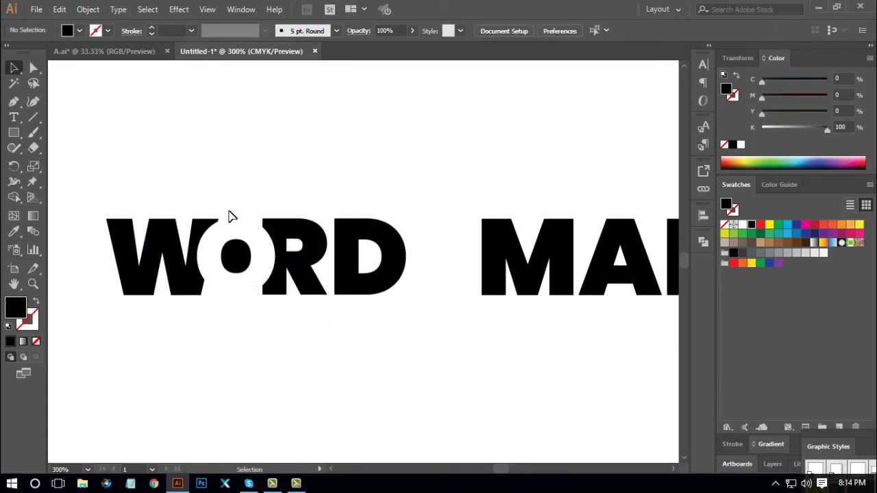
- Reselect the WORD shapes, then pan the view toward MARK
{"action": "left_click_drag", "start_coordinate": [101, 170], "coordinate": [419, 320]}
{"action": "left_click_drag", "start_coordinate": [109, 177], "coordinate": [420, 333]}
{"action": "key", "text": "a"}
{"action": "key", "text": "v"}
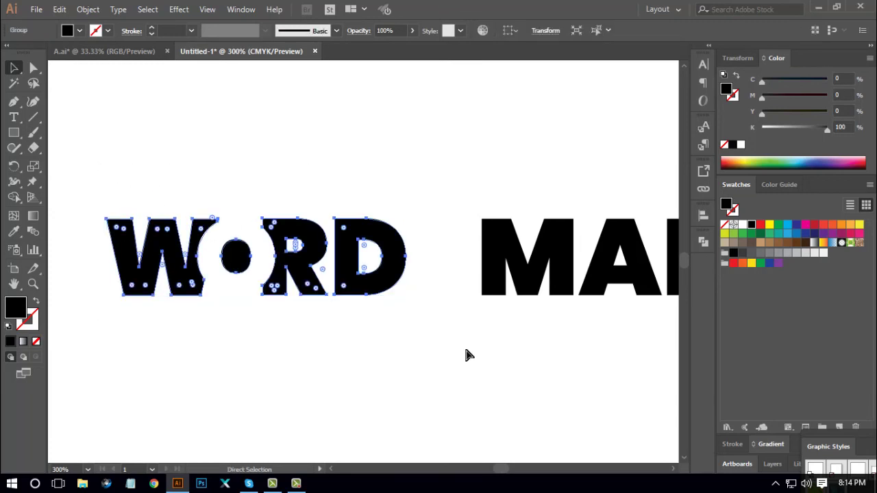
{"action": "left_click", "coordinate": [481, 362]}
{"action": "left_click_drag", "start_coordinate": [549, 349], "coordinate": [526, 346]}
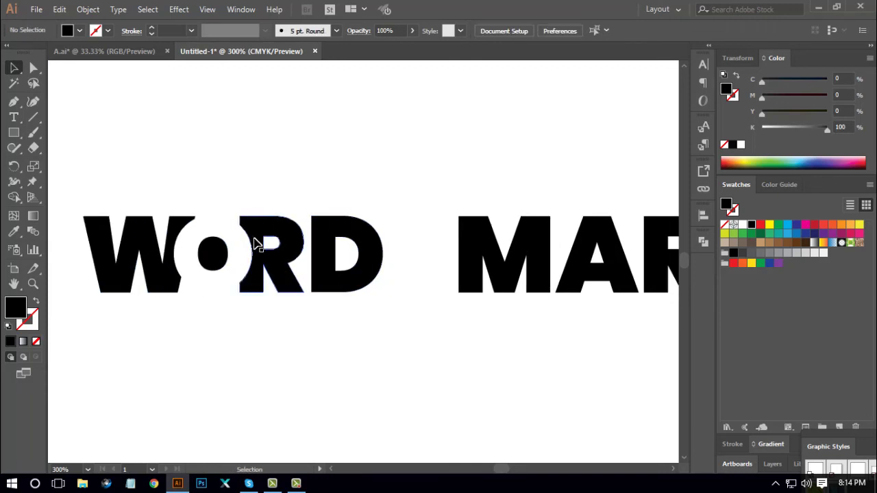
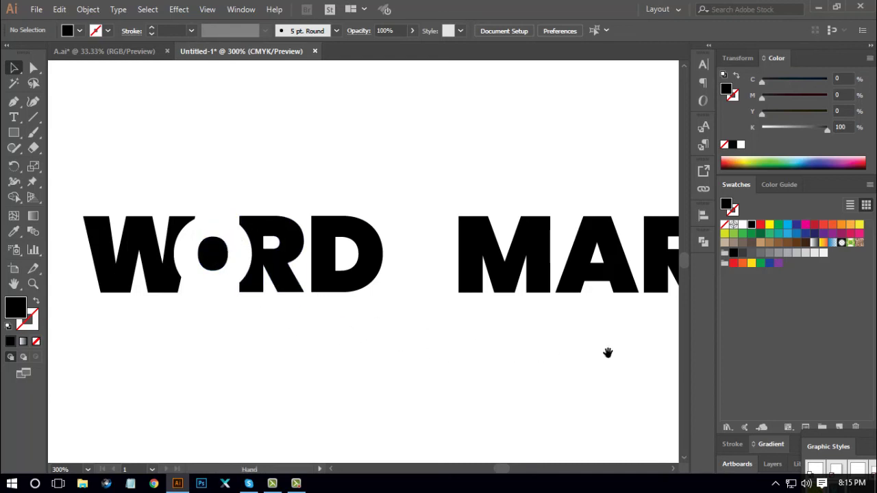
- Bring the word MARK into view and switch to point-level selection
{"action": "left_click_drag", "start_coordinate": [609, 352], "coordinate": [373, 355]}
{"action": "left_click", "coordinate": [415, 231]}
{"action": "left_click", "coordinate": [495, 351]}
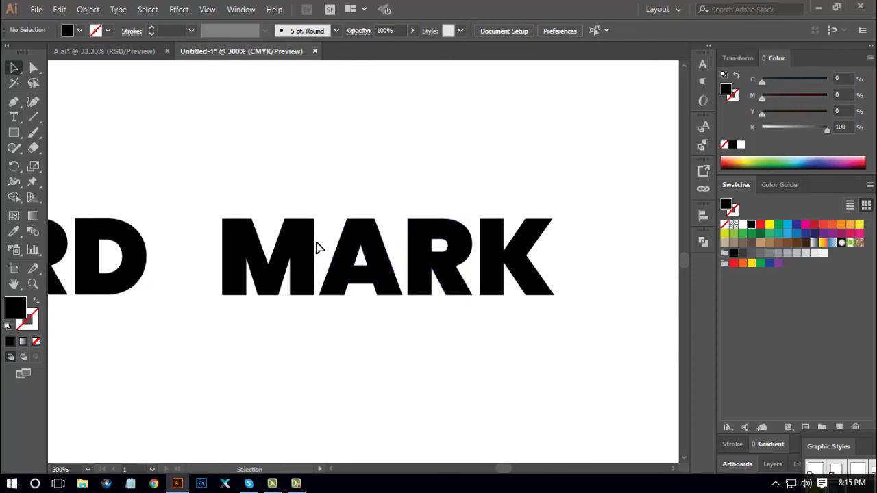
{"action": "left_click", "coordinate": [33, 69]}
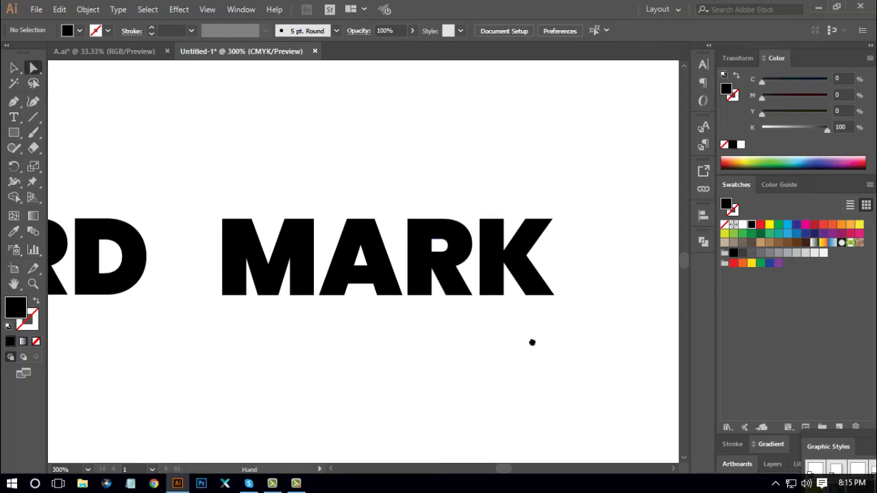
{"action": "left_click_drag", "start_coordinate": [530, 343], "coordinate": [532, 333]}
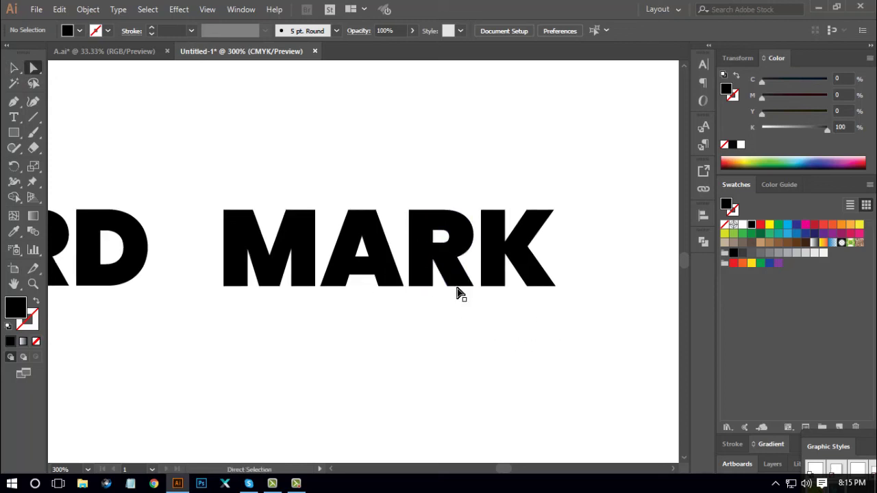
- Draw a thin bar across the K's lower leg and subtract it with Pathfinder Minus Front
{"action": "left_click", "coordinate": [14, 133]}
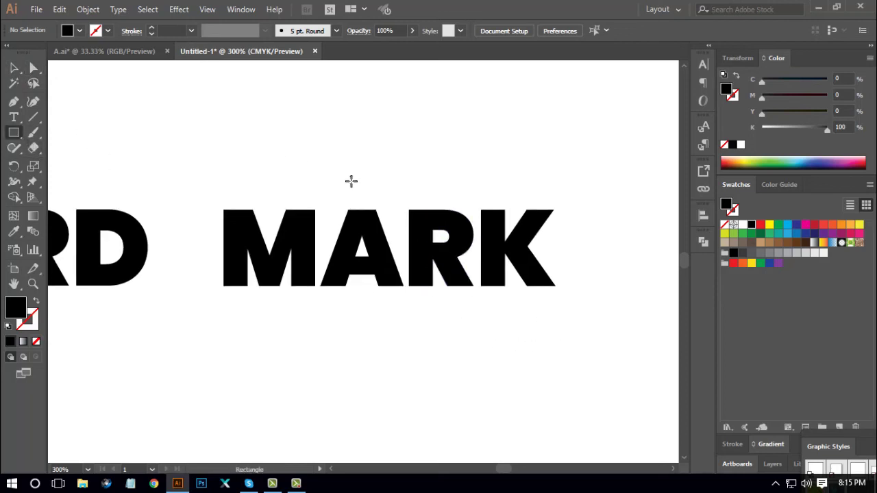
{"action": "scroll", "coordinate": [433, 272], "scroll_direction": "up", "scroll_amount": 2, "text": "alt"}
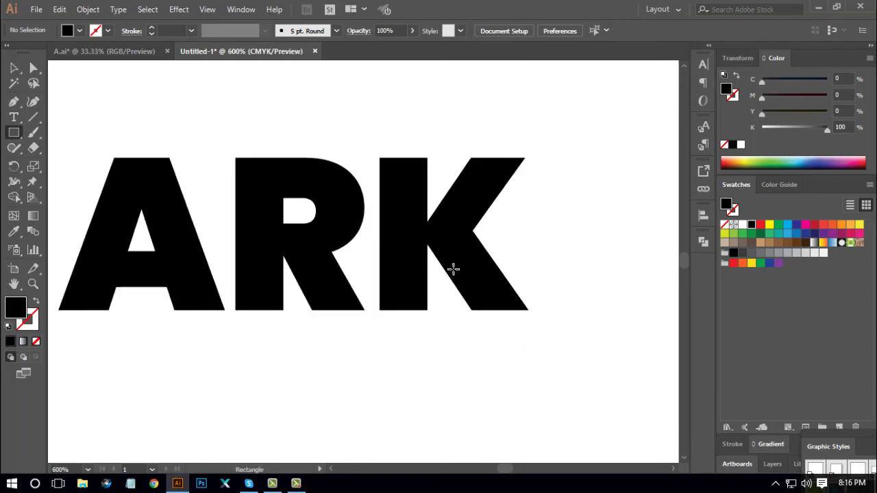
{"action": "left_click_drag", "start_coordinate": [433, 268], "coordinate": [538, 278]}
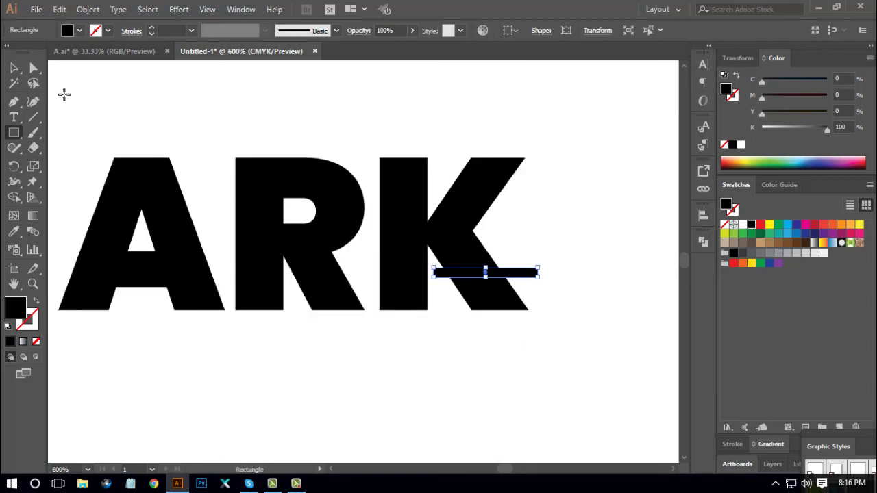
{"action": "left_click", "coordinate": [33, 67]}
{"action": "left_click_drag", "start_coordinate": [445, 346], "coordinate": [554, 235]}
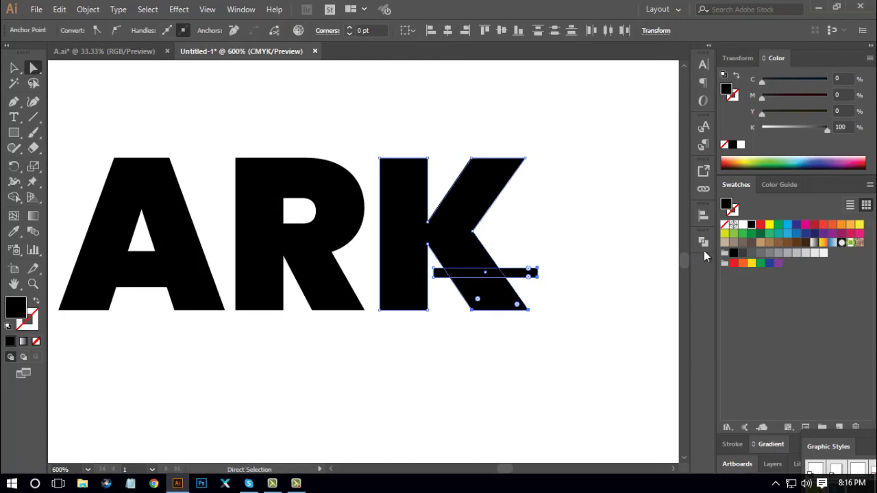
{"action": "left_click", "coordinate": [704, 242]}
{"action": "left_click", "coordinate": [577, 269]}
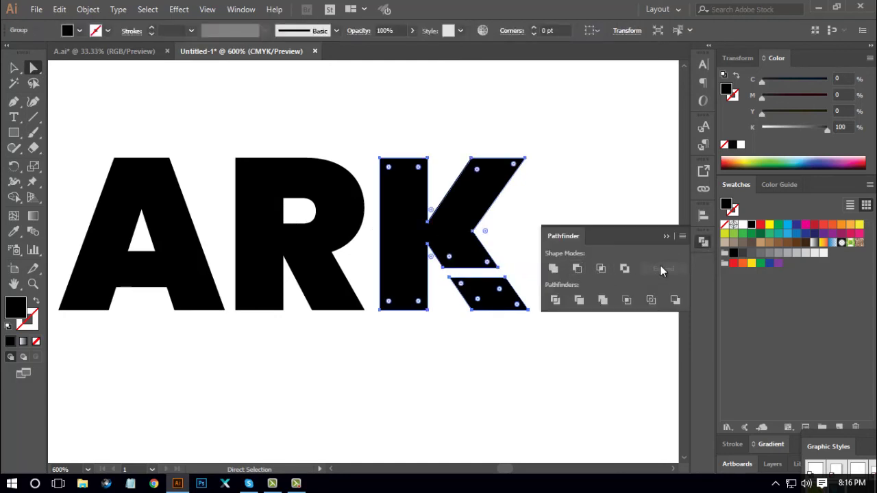
{"action": "left_click", "coordinate": [704, 242]}
{"action": "left_click", "coordinate": [573, 245]}
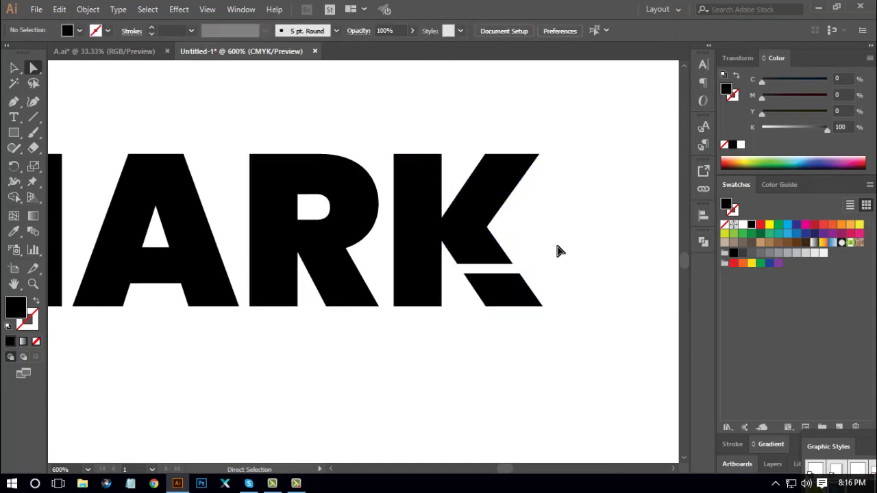
- Drag the K's inner corner anchor down-left below the letter
{"action": "left_click", "coordinate": [487, 228]}
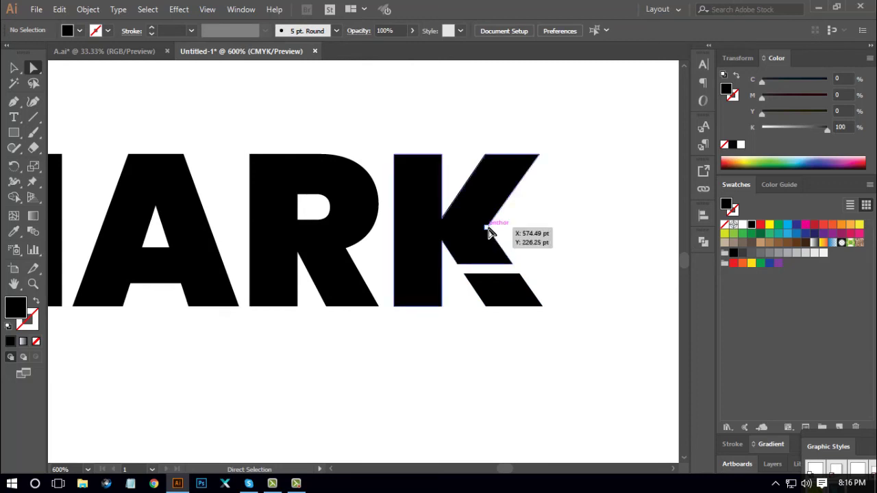
{"action": "left_click", "coordinate": [525, 237]}
{"action": "left_click_drag", "start_coordinate": [488, 227], "coordinate": [343, 368]}
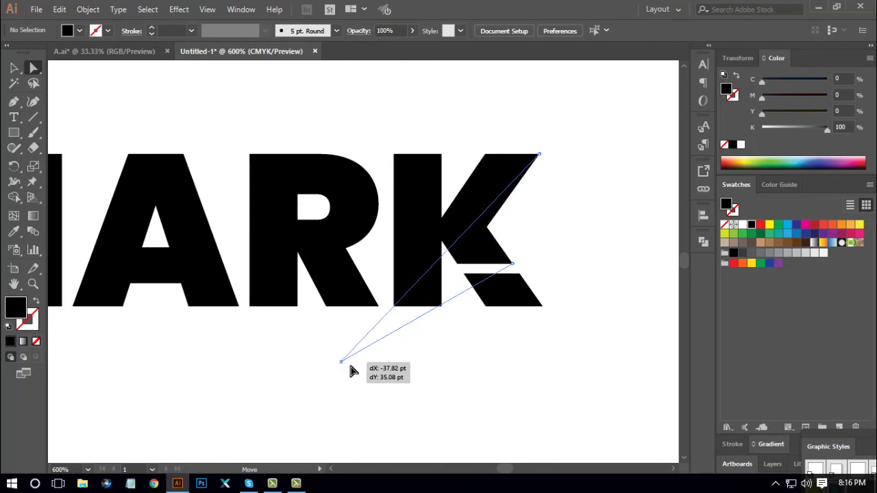
{"action": "left_click_drag", "start_coordinate": [421, 371], "coordinate": [420, 372]}
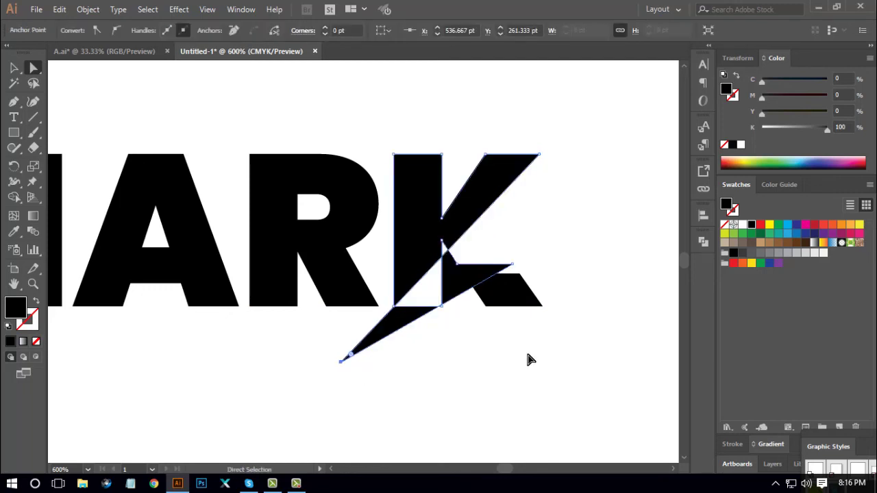
- Divide the reshaped K with Pathfinder and delete the two unwanted lower pieces
{"action": "left_click", "coordinate": [702, 242]}
{"action": "left_click", "coordinate": [555, 301]}
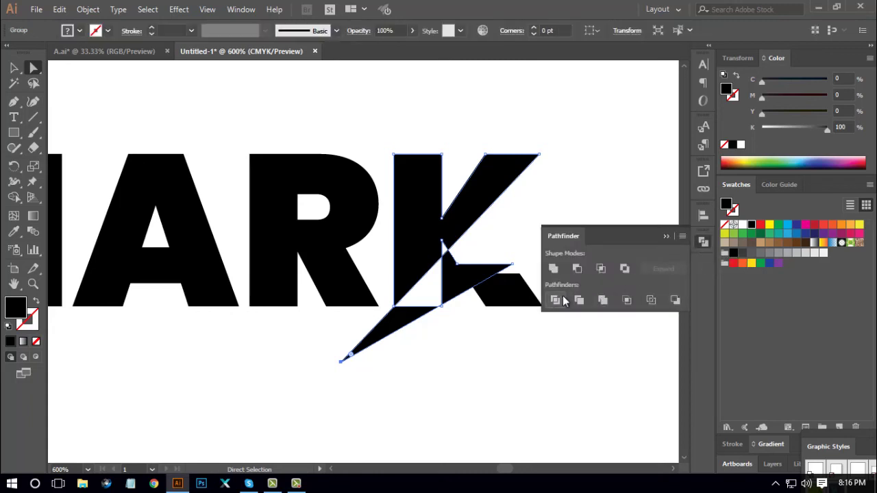
{"action": "left_click", "coordinate": [701, 243]}
{"action": "left_click", "coordinate": [534, 279]}
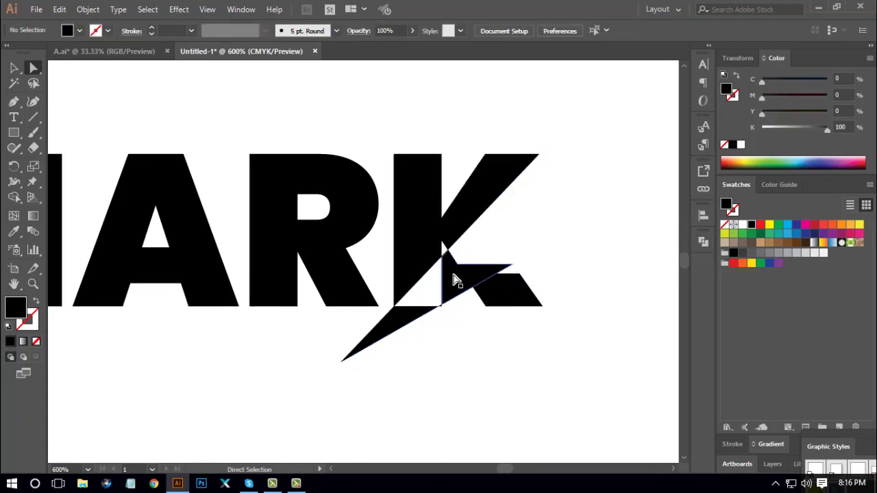
{"action": "left_click_drag", "start_coordinate": [452, 284], "coordinate": [485, 352]}
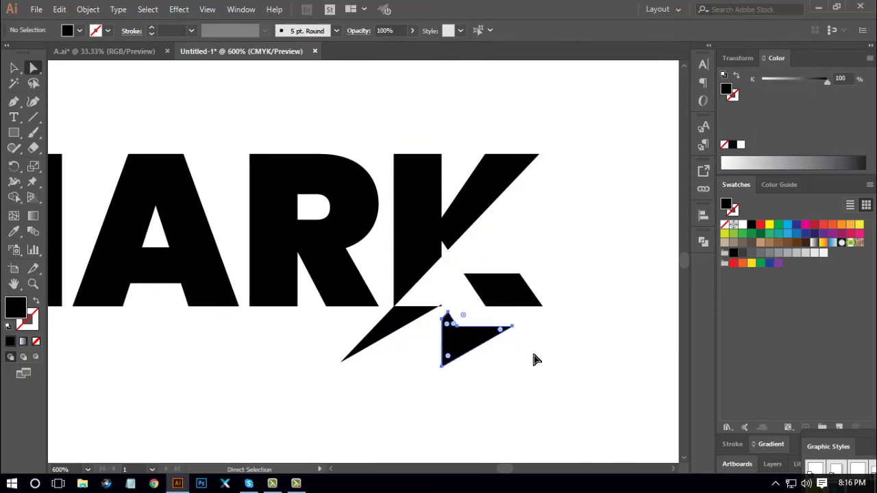
{"action": "key", "text": "Delete"}
{"action": "left_click_drag", "start_coordinate": [463, 316], "coordinate": [421, 326]}
{"action": "key", "text": "Delete"}
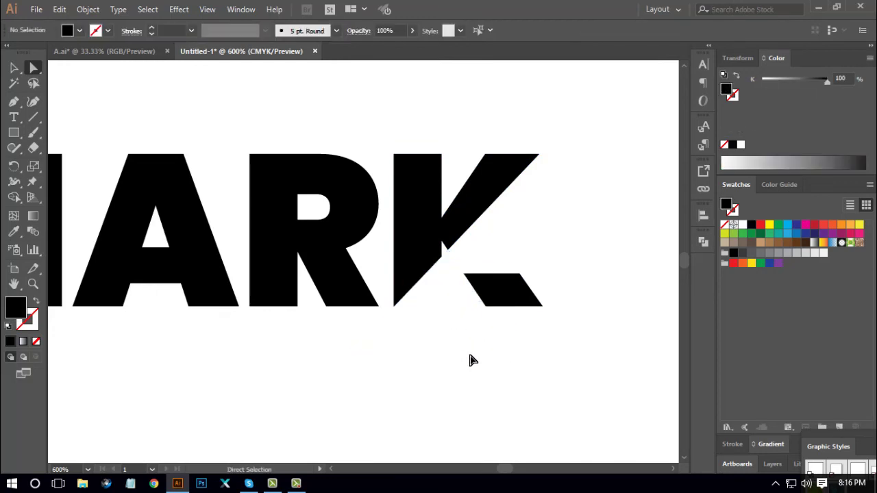
- Delete the stray unfilled path, fill the K pieces black, and Unite them
{"action": "left_click", "coordinate": [445, 252]}
{"action": "key", "text": "Delete"}
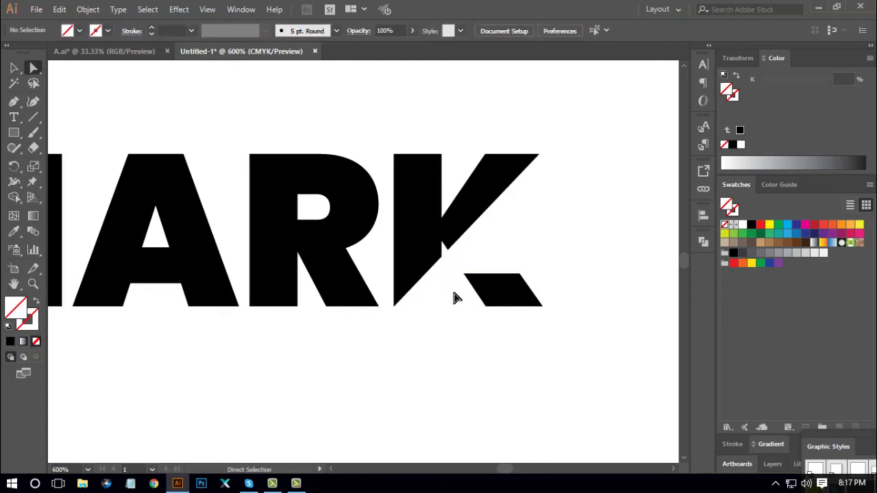
{"action": "left_click_drag", "start_coordinate": [456, 298], "coordinate": [435, 232]}
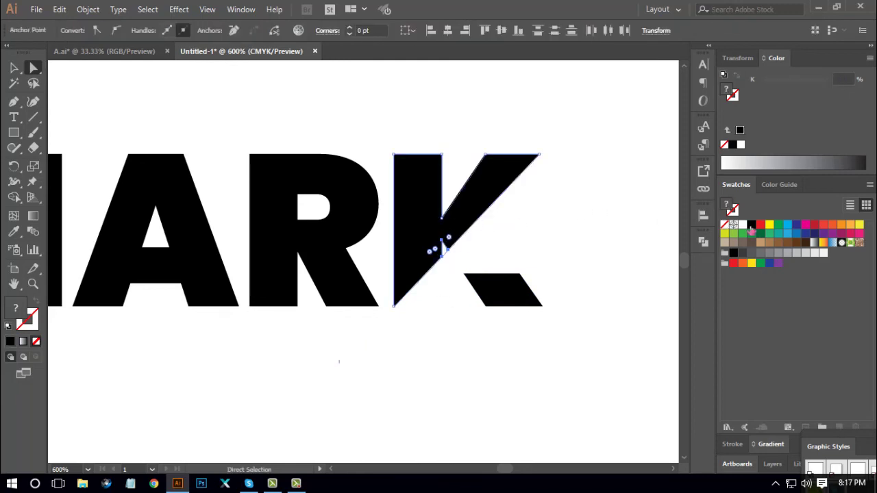
{"action": "left_click", "coordinate": [751, 228]}
{"action": "left_click", "coordinate": [703, 242]}
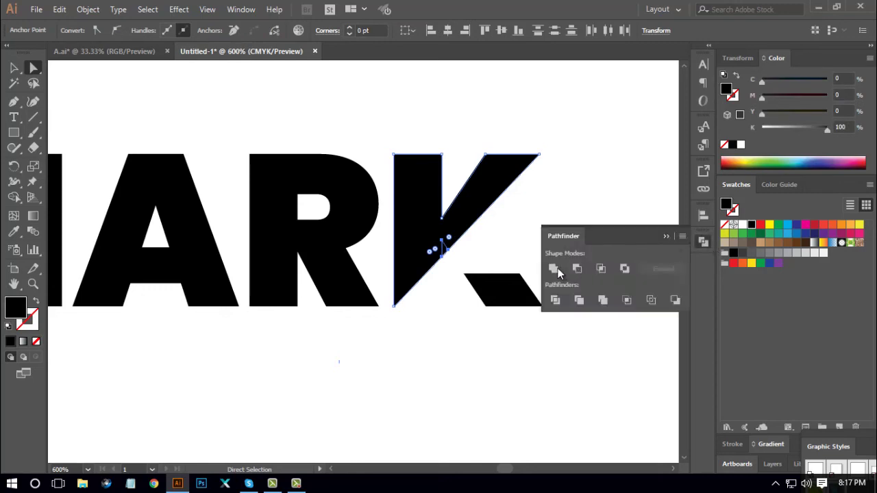
{"action": "left_click", "coordinate": [556, 268]}
{"action": "left_click", "coordinate": [703, 242]}
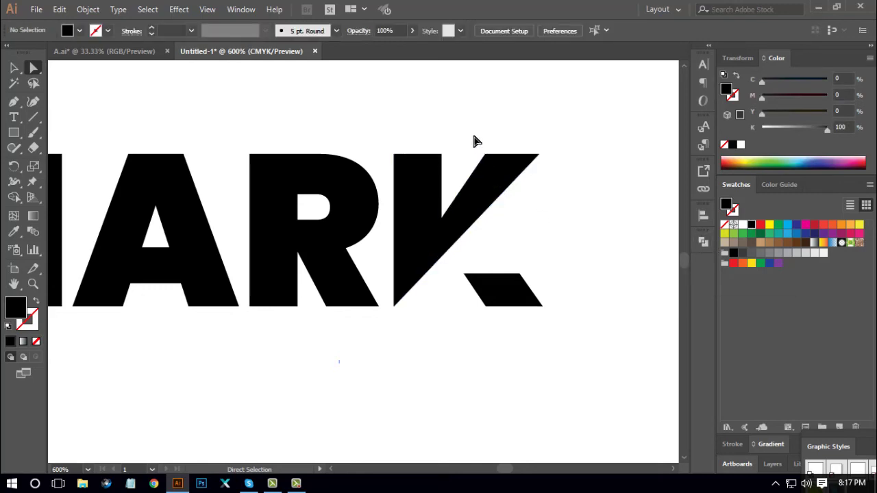
- Remove two extra anchor points from the K's arm
{"action": "left_click", "coordinate": [478, 166]}
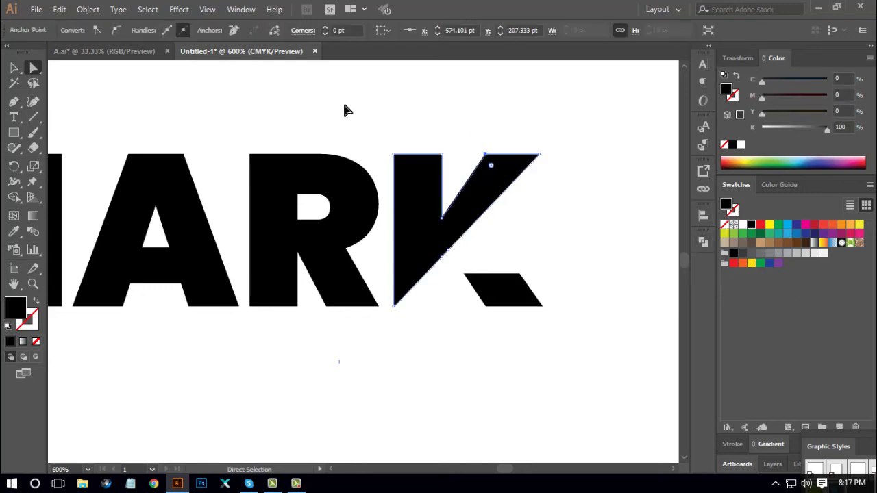
{"action": "left_click", "coordinate": [233, 30]}
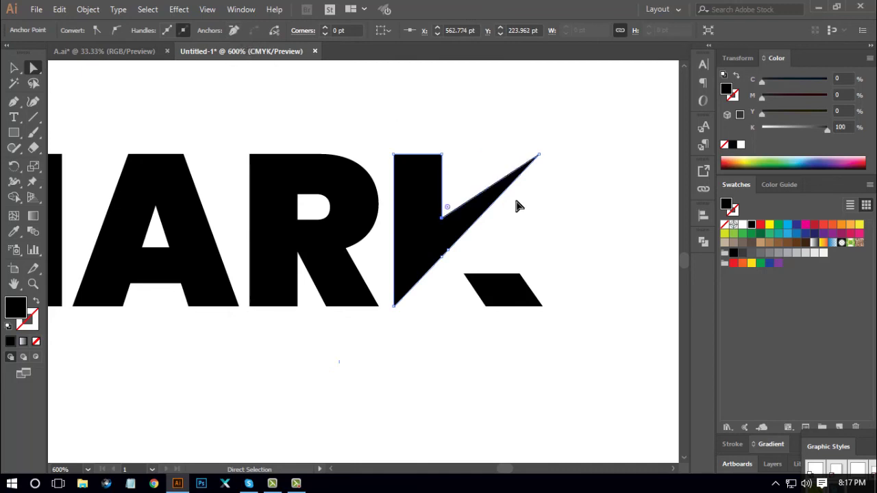
{"action": "left_click", "coordinate": [545, 226]}
{"action": "left_click_drag", "start_coordinate": [470, 244], "coordinate": [433, 266]}
{"action": "left_click", "coordinate": [234, 30]}
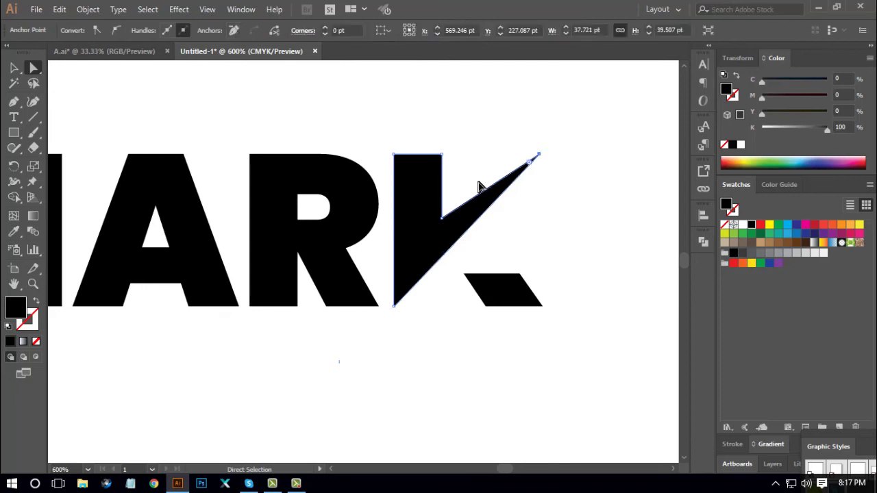
{"action": "left_click", "coordinate": [568, 176]}
- Stretch the K's arm tip further up-right and raise its inner corner point
{"action": "left_click_drag", "start_coordinate": [570, 125], "coordinate": [567, 147]}
{"action": "left_click", "coordinate": [536, 241]}
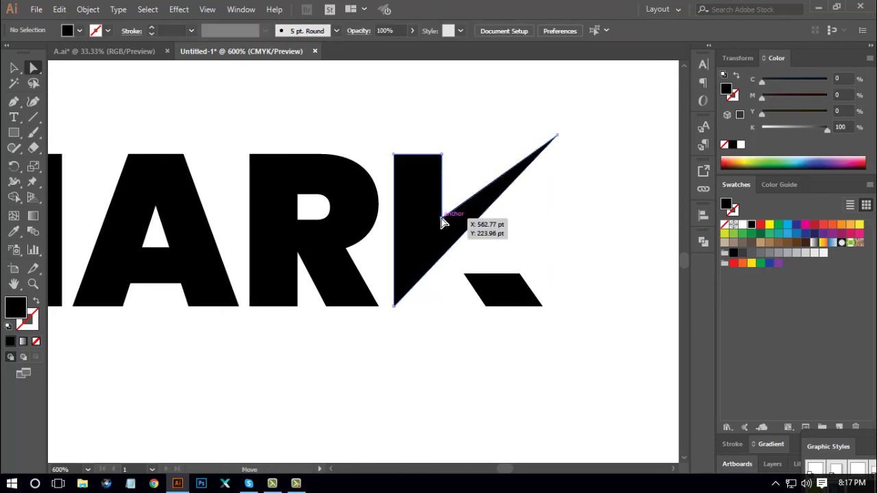
{"action": "left_click_drag", "start_coordinate": [443, 213], "coordinate": [443, 207]}
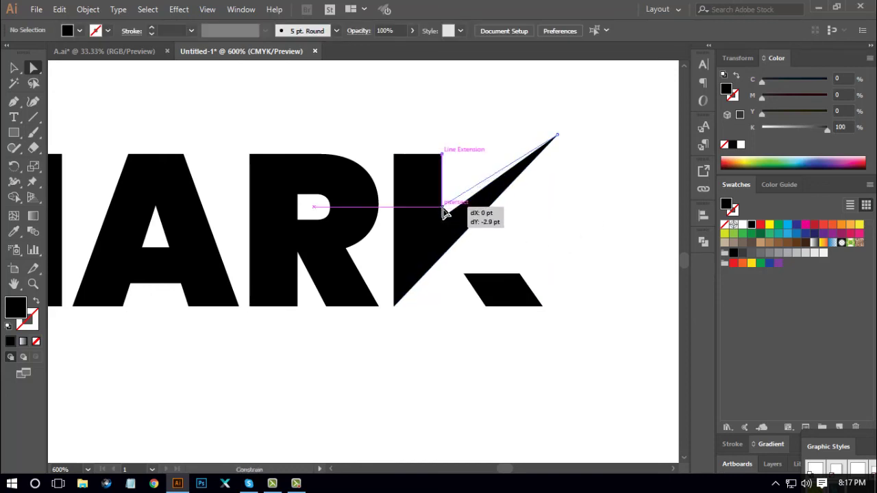
{"action": "left_click_drag", "start_coordinate": [485, 225], "coordinate": [485, 225]}
{"action": "left_click", "coordinate": [582, 262]}
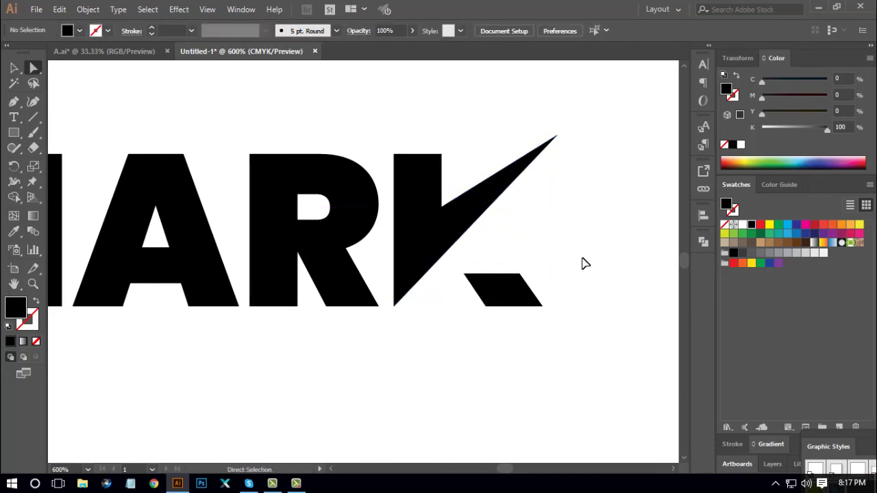
- Nudge the MARK group left twice with the arrow keys, closer to WORD
{"action": "key", "text": "ctrl+minus"}
{"action": "key", "text": "ctrl+minus"}
{"action": "key", "text": "ctrl+minus"}
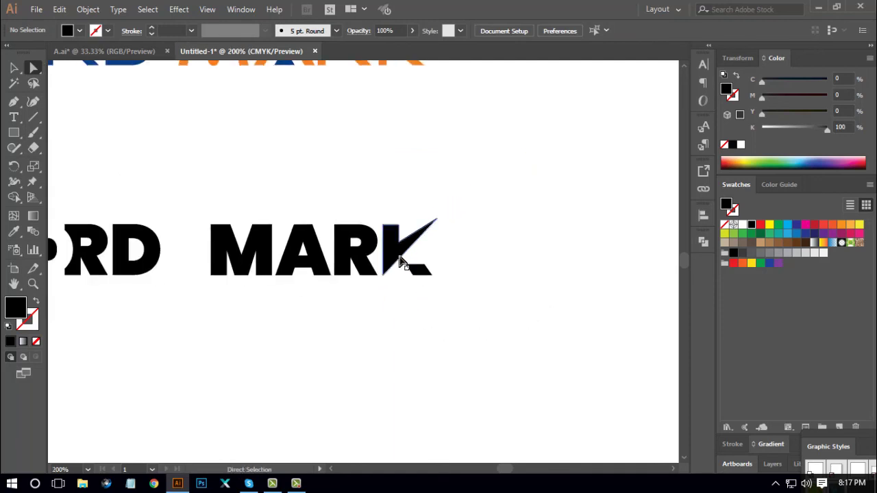
{"action": "left_click_drag", "start_coordinate": [421, 314], "coordinate": [425, 310]}
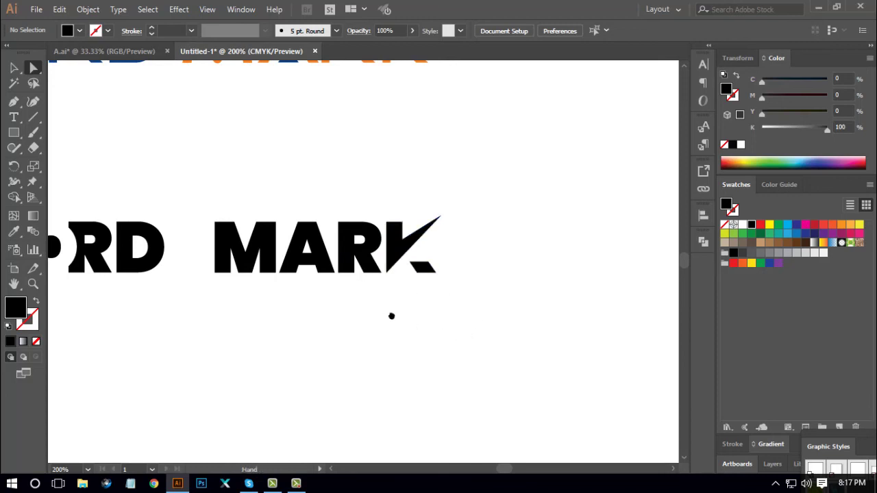
{"action": "left_click_drag", "start_coordinate": [391, 316], "coordinate": [427, 313]}
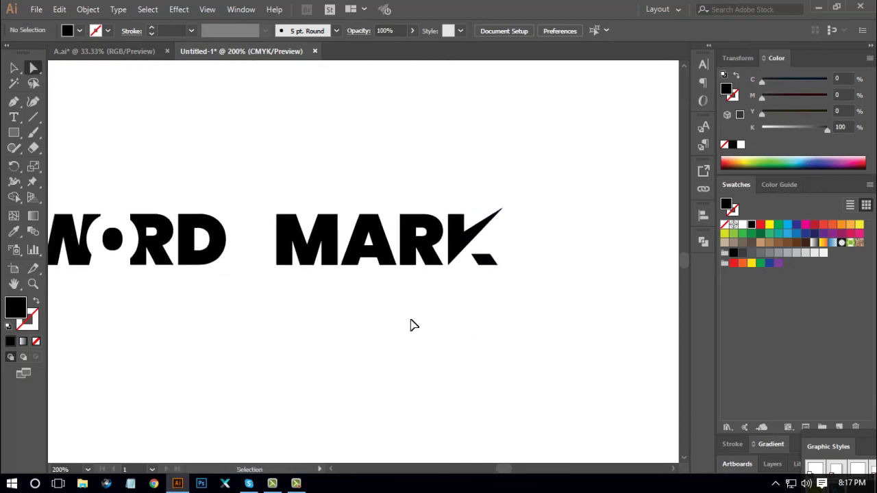
{"action": "key", "text": "ctrl+minus"}
{"action": "left_click_drag", "start_coordinate": [279, 175], "coordinate": [517, 312]}
{"action": "key", "text": "ctrl"}
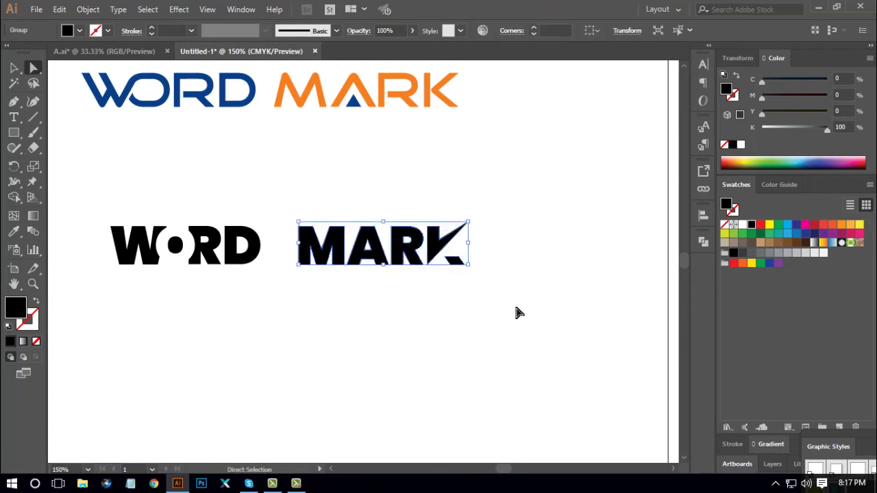
{"action": "key", "text": "Left"}
{"action": "key", "text": "Left"}
{"action": "key", "text": "Left"}
{"action": "key", "text": "Left"}
{"action": "key", "text": "Left"}
{"action": "key", "text": "Left"}
{"action": "key", "text": "Left"}
{"action": "key", "text": "Left"}
{"action": "key", "text": "Left"}
{"action": "key", "text": "Left"}
{"action": "key", "text": "Left"}
{"action": "key", "text": "Left"}
{"action": "key", "text": "Left"}
{"action": "key", "text": "Left"}
{"action": "key", "text": "Left"}
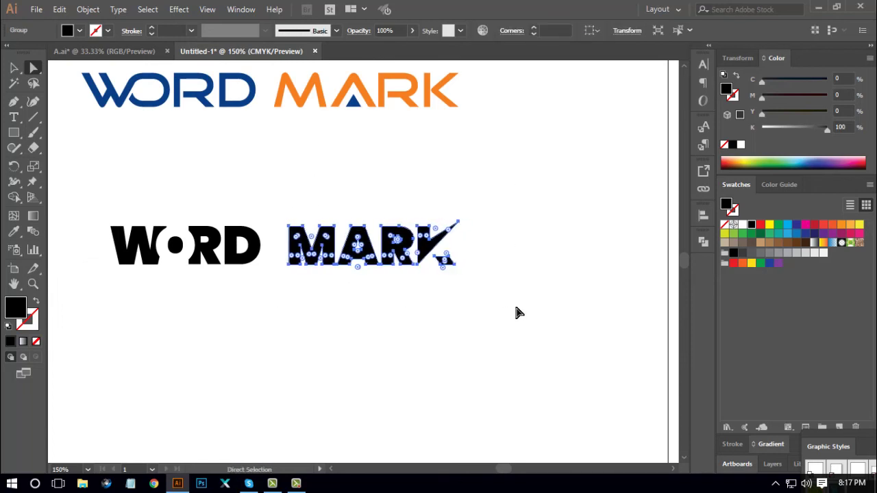
{"action": "key", "text": "Left"}
{"action": "key", "text": "Left"}
{"action": "key", "text": "Left"}
{"action": "key", "text": "Left"}
{"action": "key", "text": "Left"}
{"action": "key", "text": "Left"}
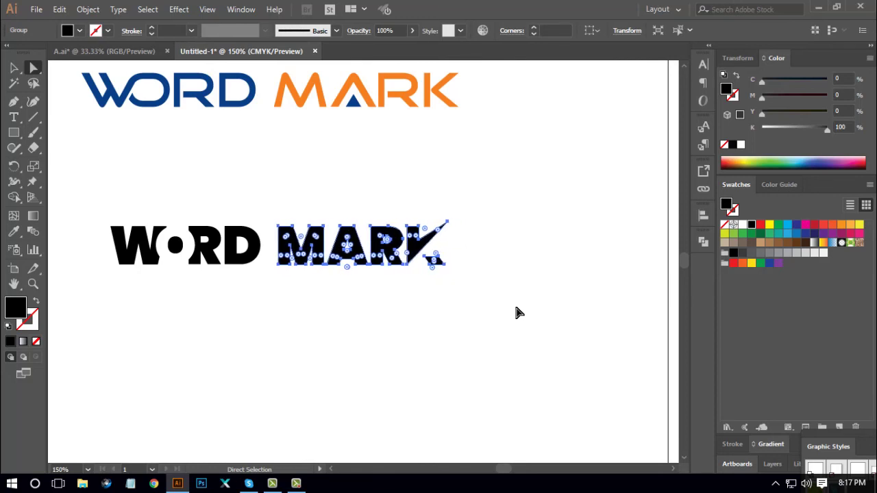
{"action": "left_click", "coordinate": [505, 314]}
{"action": "left_click_drag", "start_coordinate": [432, 328], "coordinate": [488, 339]}
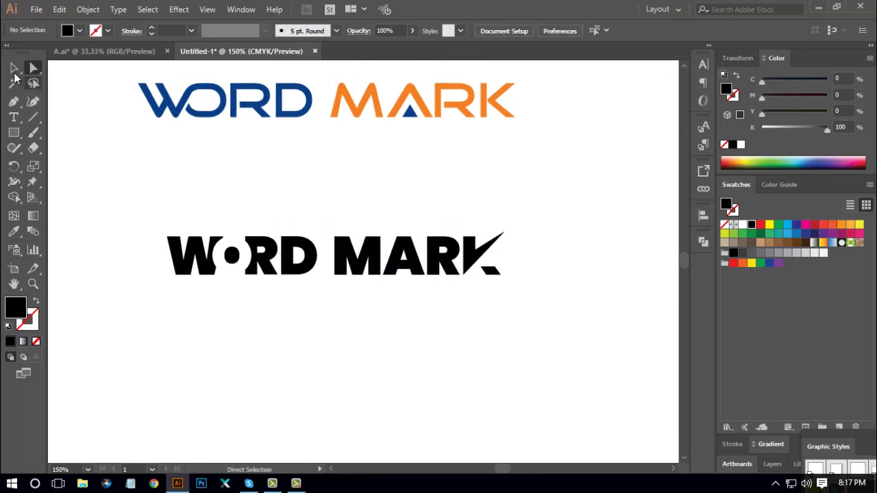
- Eyedrop the top logo's blue onto WORD and its orange onto MARK
{"action": "key", "text": "v"}
{"action": "left_click", "coordinate": [288, 281]}
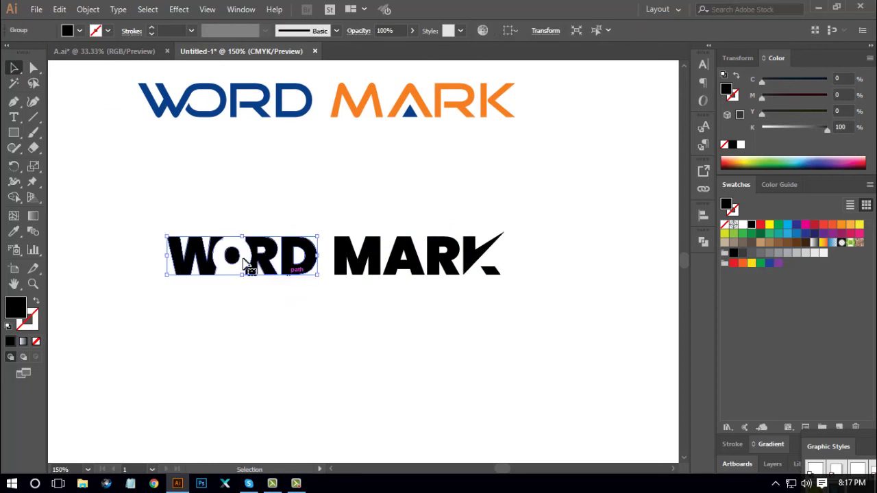
{"action": "left_click", "coordinate": [15, 232]}
{"action": "left_click", "coordinate": [178, 103]}
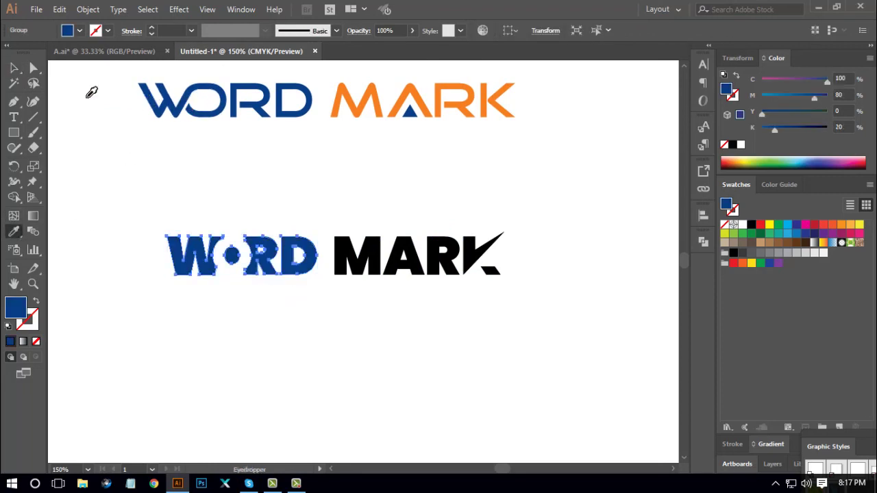
{"action": "left_click", "coordinate": [33, 67]}
{"action": "left_click", "coordinate": [209, 284]}
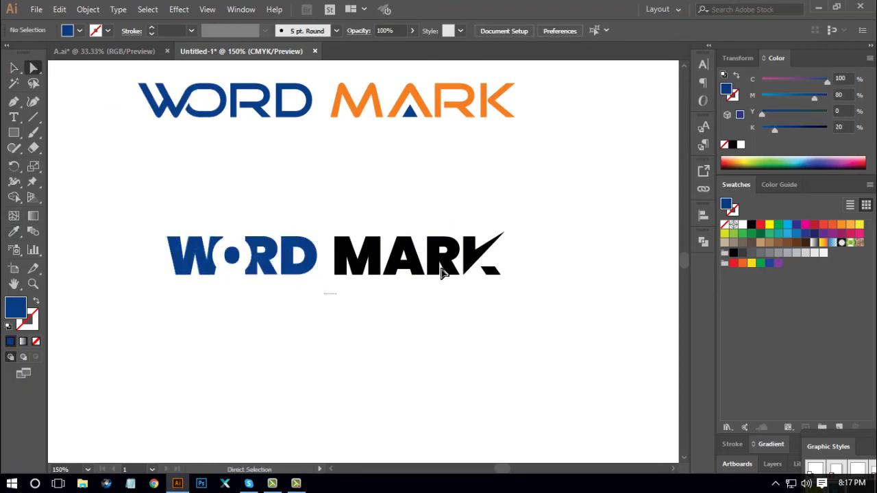
{"action": "left_click_drag", "start_coordinate": [325, 294], "coordinate": [576, 199]}
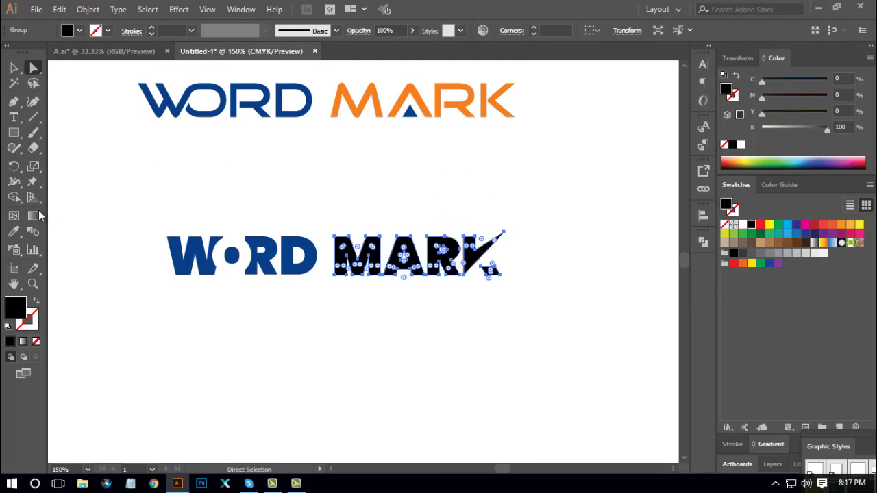
{"action": "left_click", "coordinate": [15, 231]}
{"action": "left_click", "coordinate": [400, 109]}
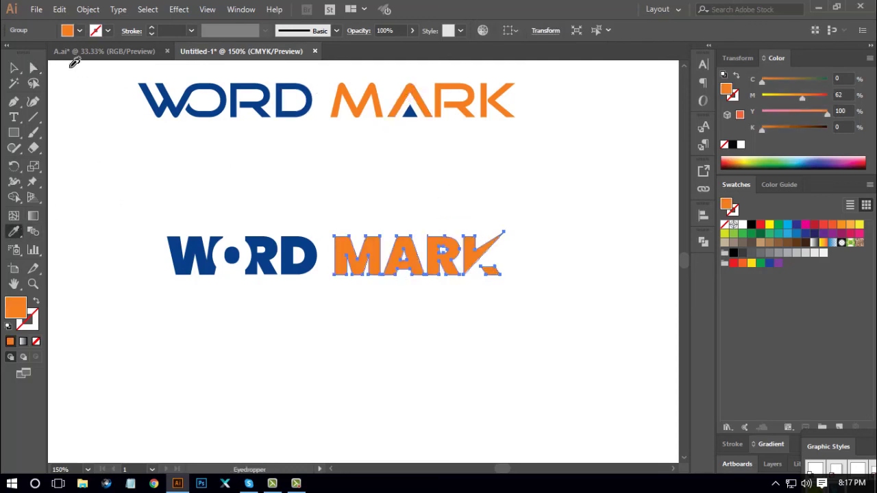
{"action": "left_click", "coordinate": [33, 67]}
{"action": "left_click", "coordinate": [228, 227]}
- Make the dot in WORD orange and the small piece under the K blue
{"action": "left_click", "coordinate": [234, 256]}
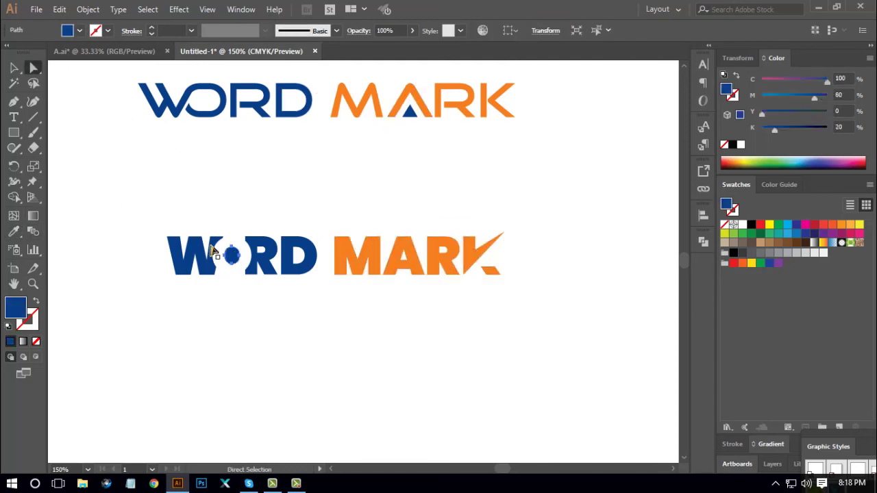
{"action": "left_click", "coordinate": [15, 232]}
{"action": "left_click", "coordinate": [367, 262]}
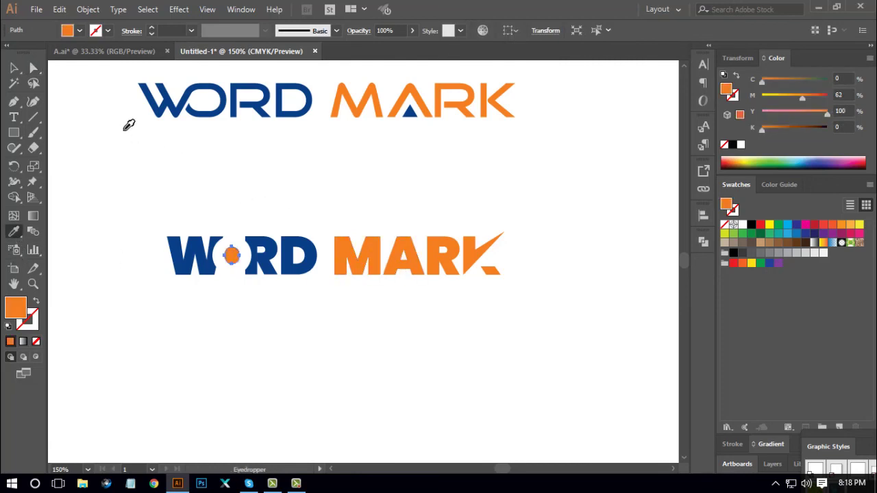
{"action": "left_click", "coordinate": [33, 68]}
{"action": "left_click", "coordinate": [490, 296]}
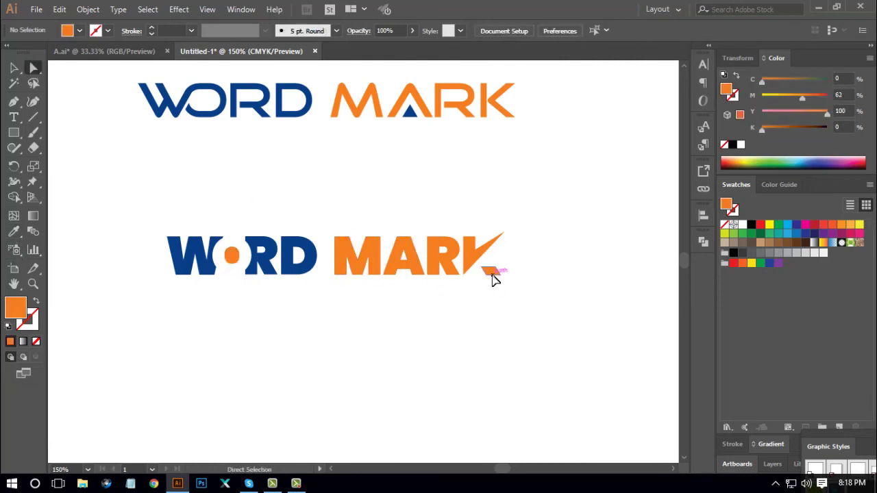
{"action": "left_click", "coordinate": [492, 274]}
{"action": "left_click", "coordinate": [15, 232]}
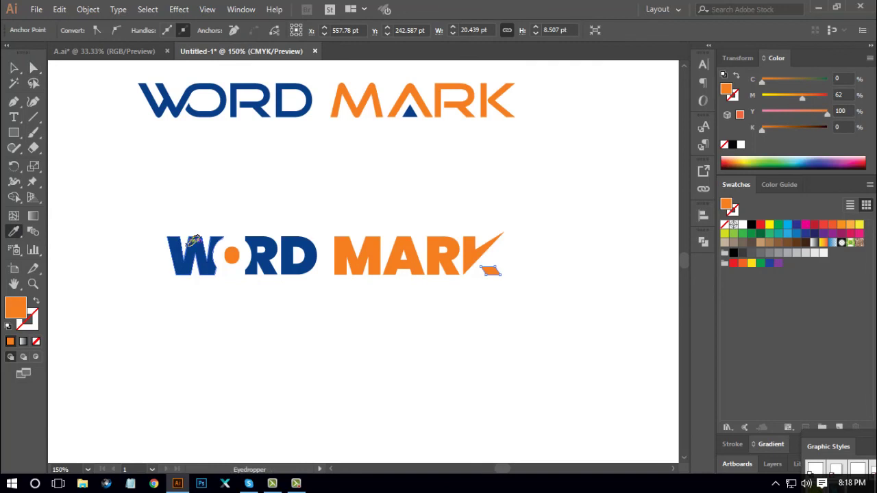
{"action": "left_click", "coordinate": [191, 244]}
{"action": "left_click", "coordinate": [14, 68]}
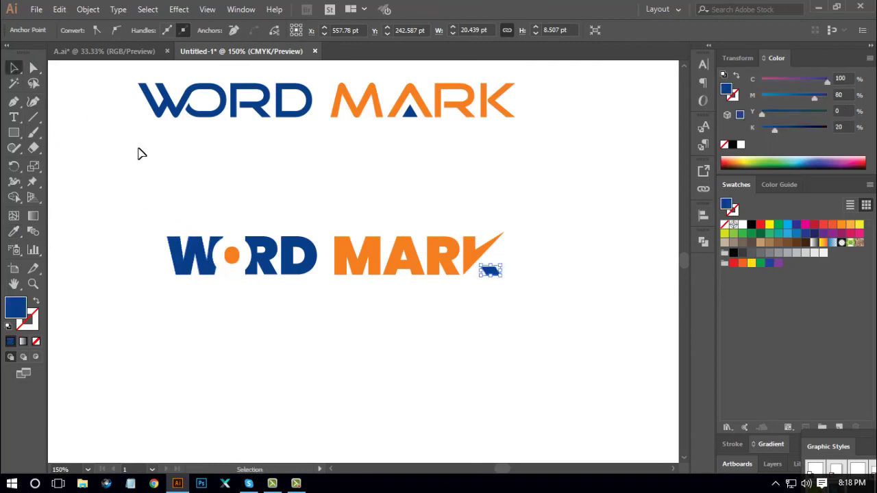
{"action": "left_click", "coordinate": [141, 153]}
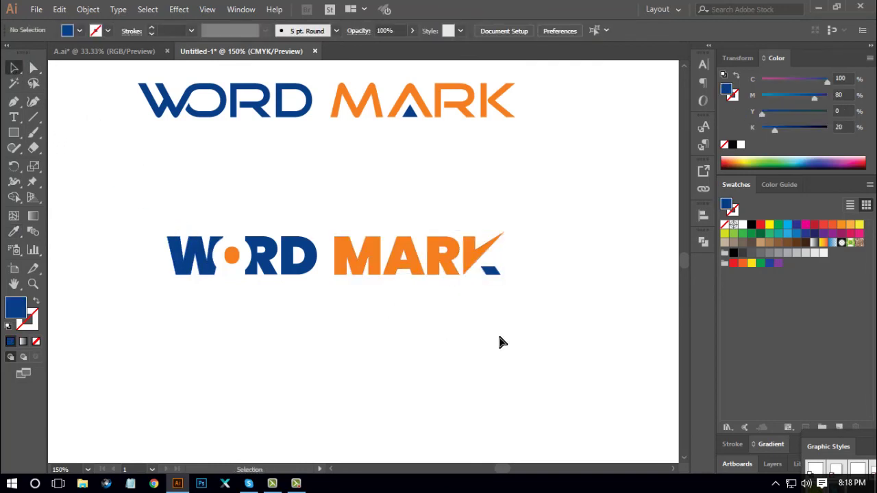
{"action": "key", "text": "ctrl+minus"}
{"action": "key", "text": "ctrl+minus"}
- Delete the two black text lines and move both coloured wordmarks to the artboard bottom
{"action": "left_click_drag", "start_coordinate": [273, 295], "coordinate": [453, 239]}
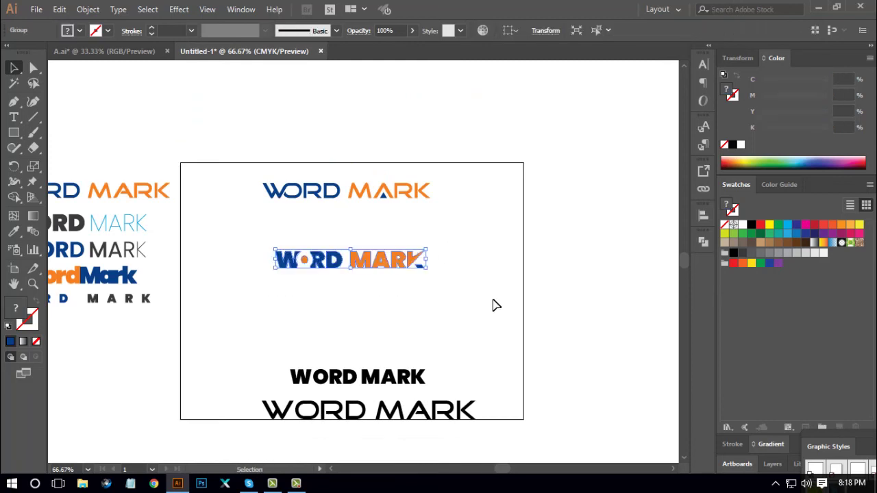
{"action": "left_click", "coordinate": [496, 305]}
{"action": "left_click_drag", "start_coordinate": [416, 322], "coordinate": [501, 294]}
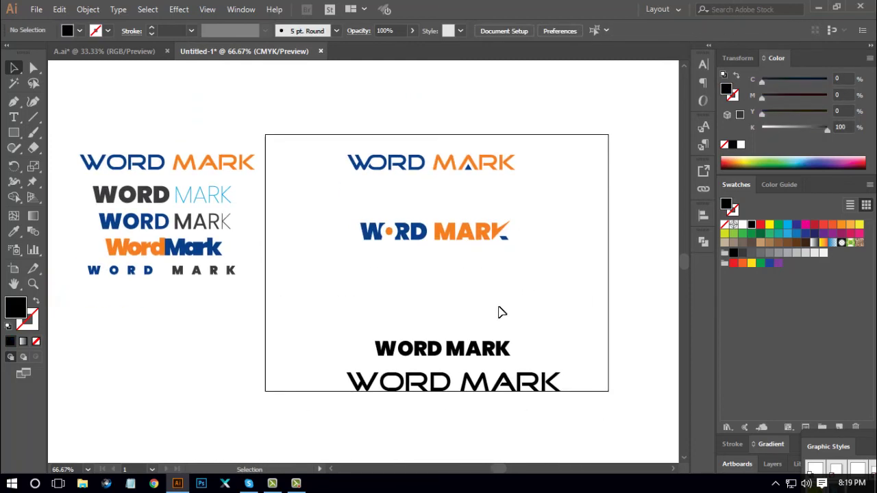
{"action": "left_click_drag", "start_coordinate": [567, 307], "coordinate": [456, 413]}
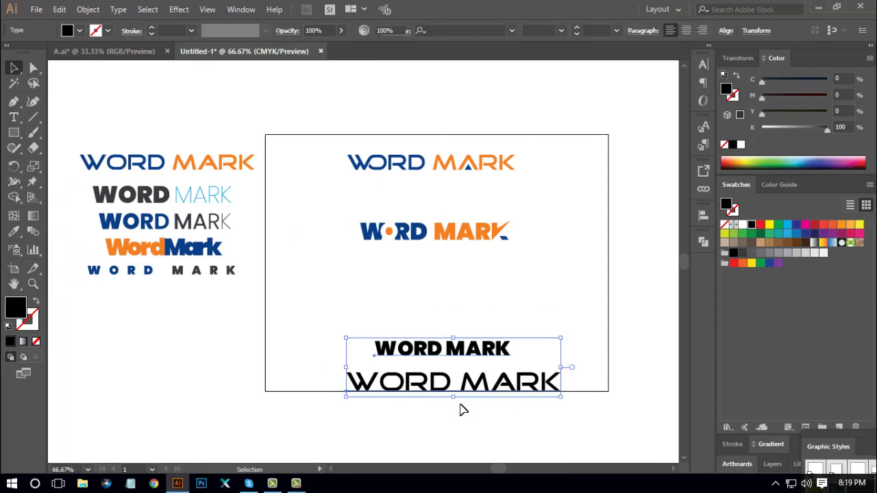
{"action": "key", "text": "Delete"}
{"action": "left_click_drag", "start_coordinate": [448, 236], "coordinate": [444, 200]}
{"action": "left_click_drag", "start_coordinate": [359, 232], "coordinate": [495, 341]}
{"action": "left_click_drag", "start_coordinate": [68, 120], "coordinate": [238, 313]}
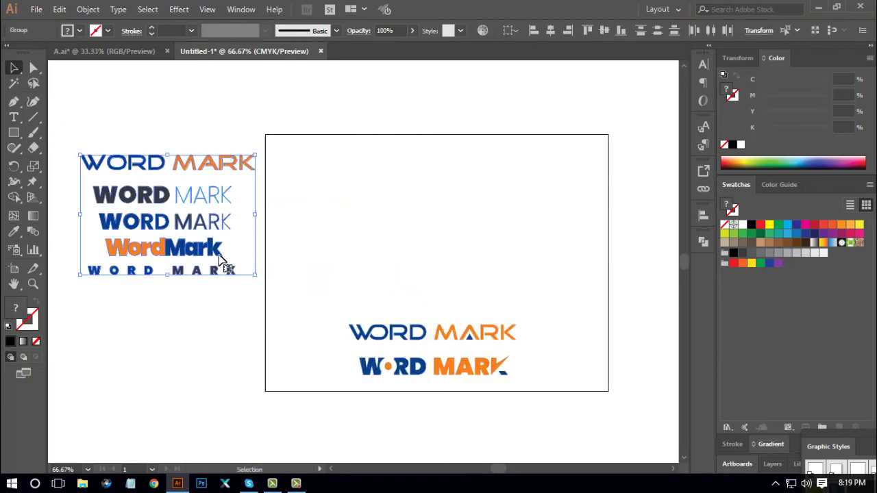
- Bring the left-side variations onto the artboard, resize the middle three rows, and lower the spaced row
{"action": "left_click_drag", "start_coordinate": [221, 250], "coordinate": [476, 255]}
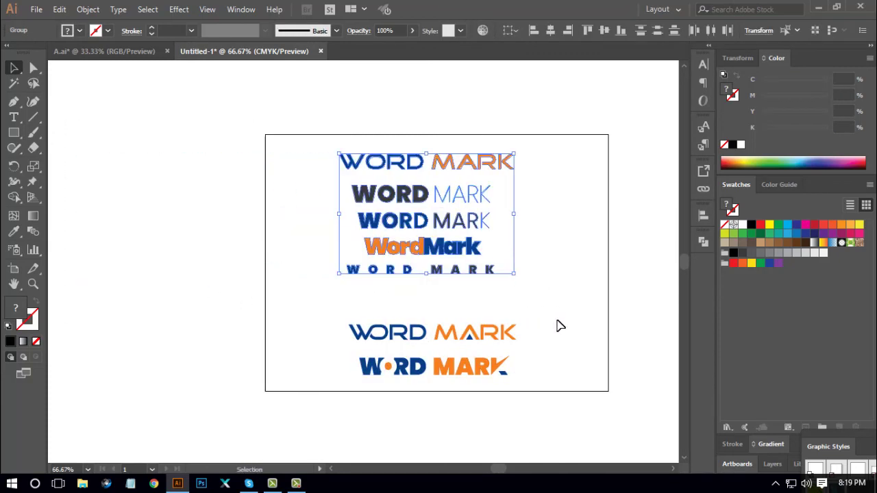
{"action": "left_click", "coordinate": [505, 315]}
{"action": "left_click_drag", "start_coordinate": [378, 234], "coordinate": [401, 260]}
{"action": "left_click", "coordinate": [499, 299]}
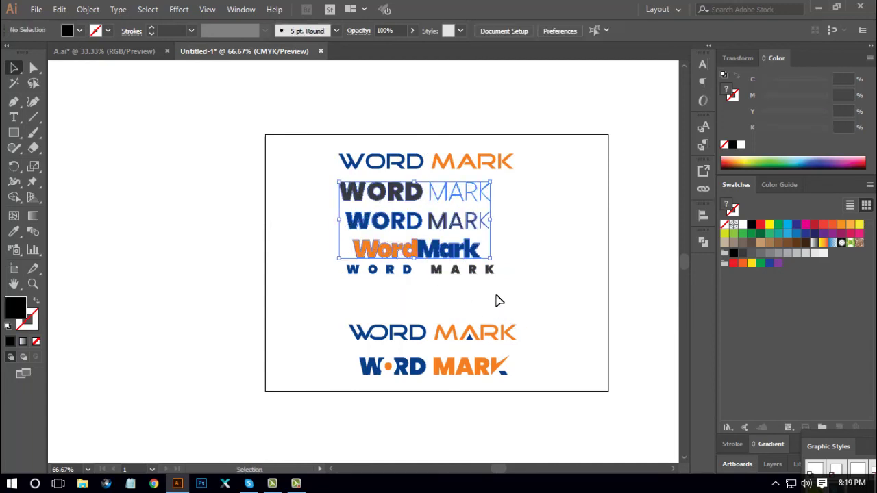
{"action": "left_click_drag", "start_coordinate": [475, 270], "coordinate": [483, 292]}
{"action": "left_click", "coordinate": [557, 278]}
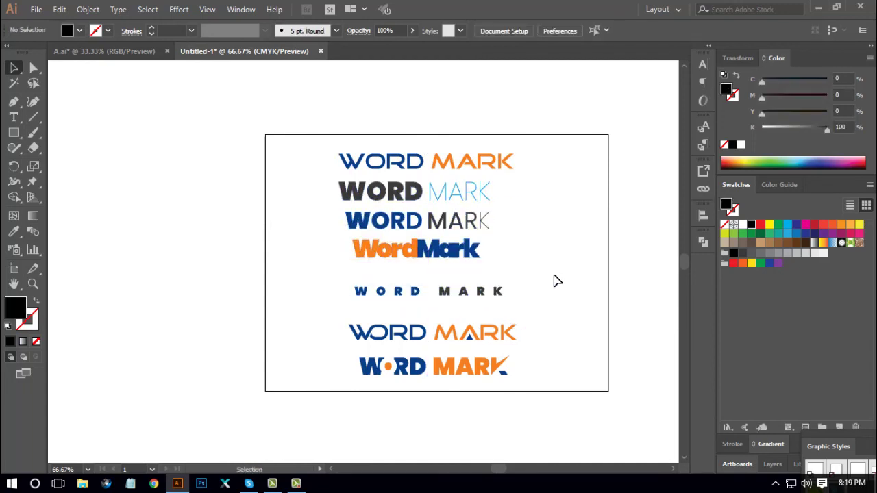